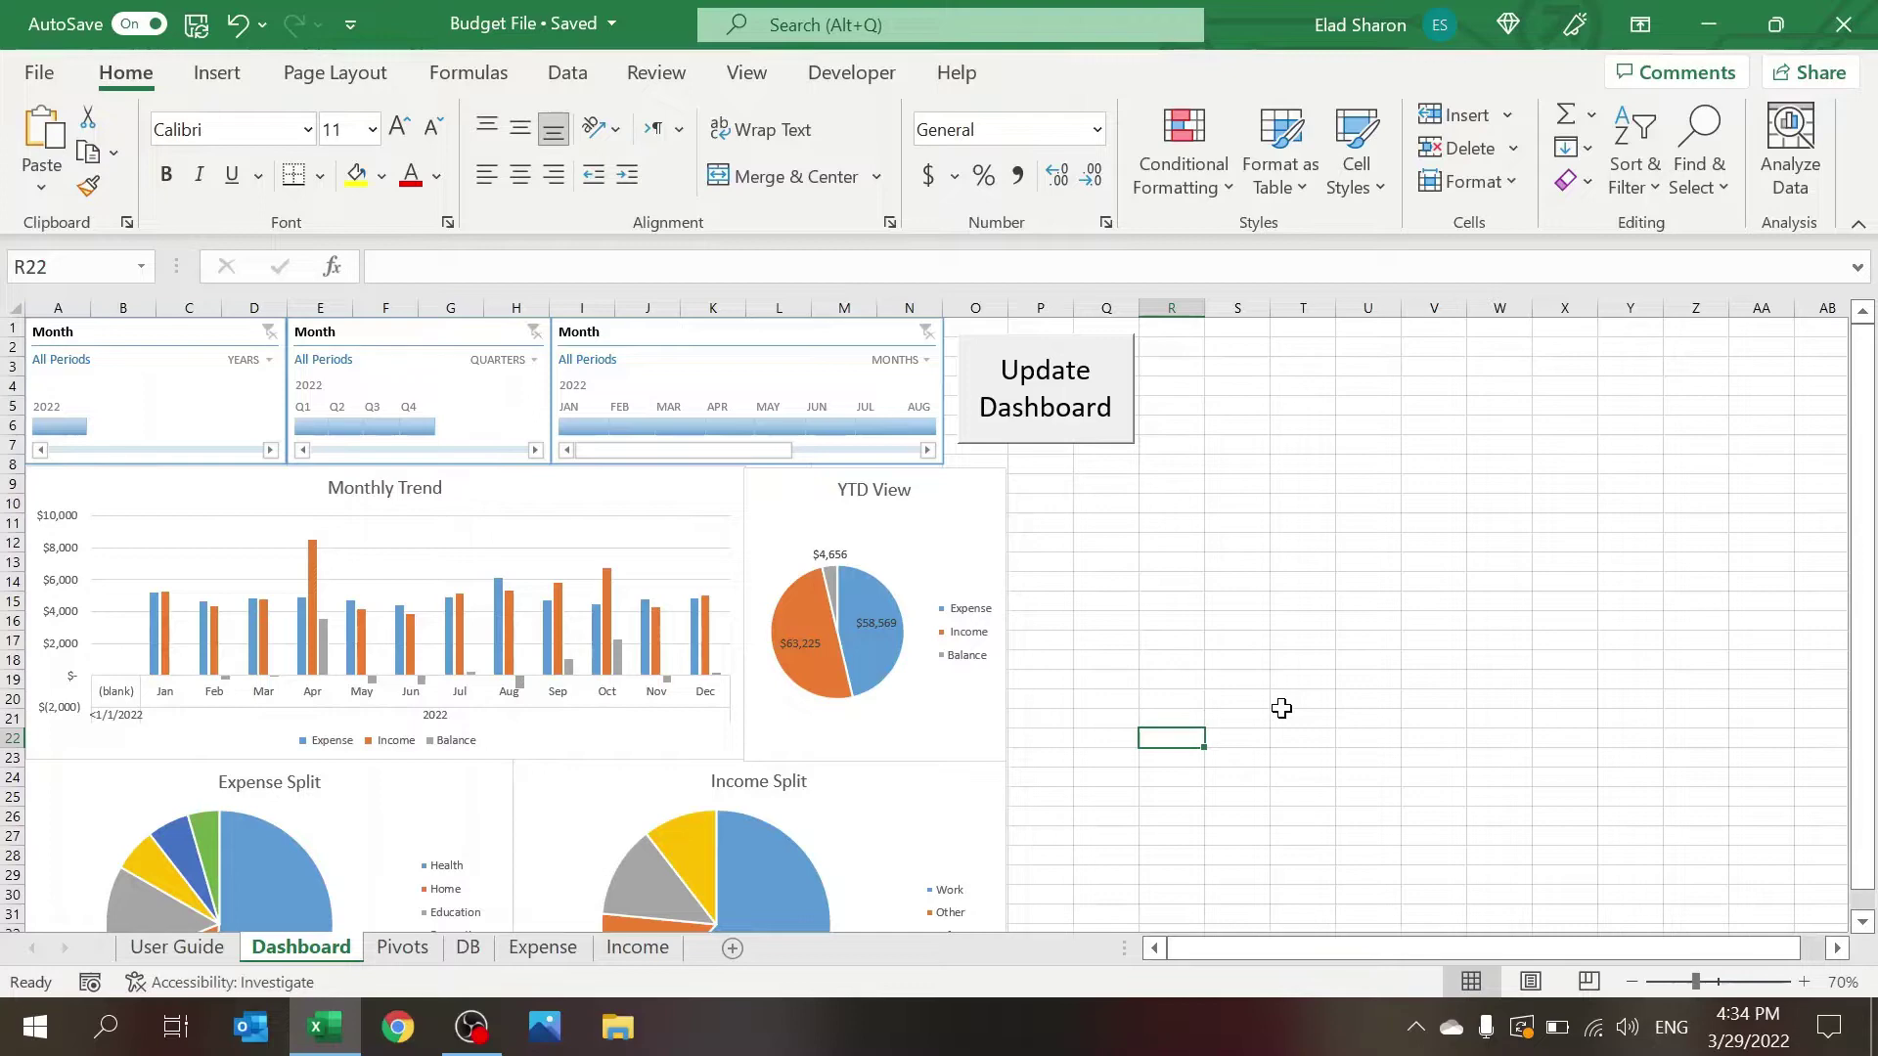
Step: Browse the Pivots, DB, Expense and Income sheets, then return to the Dashboard
left_click(415, 950)
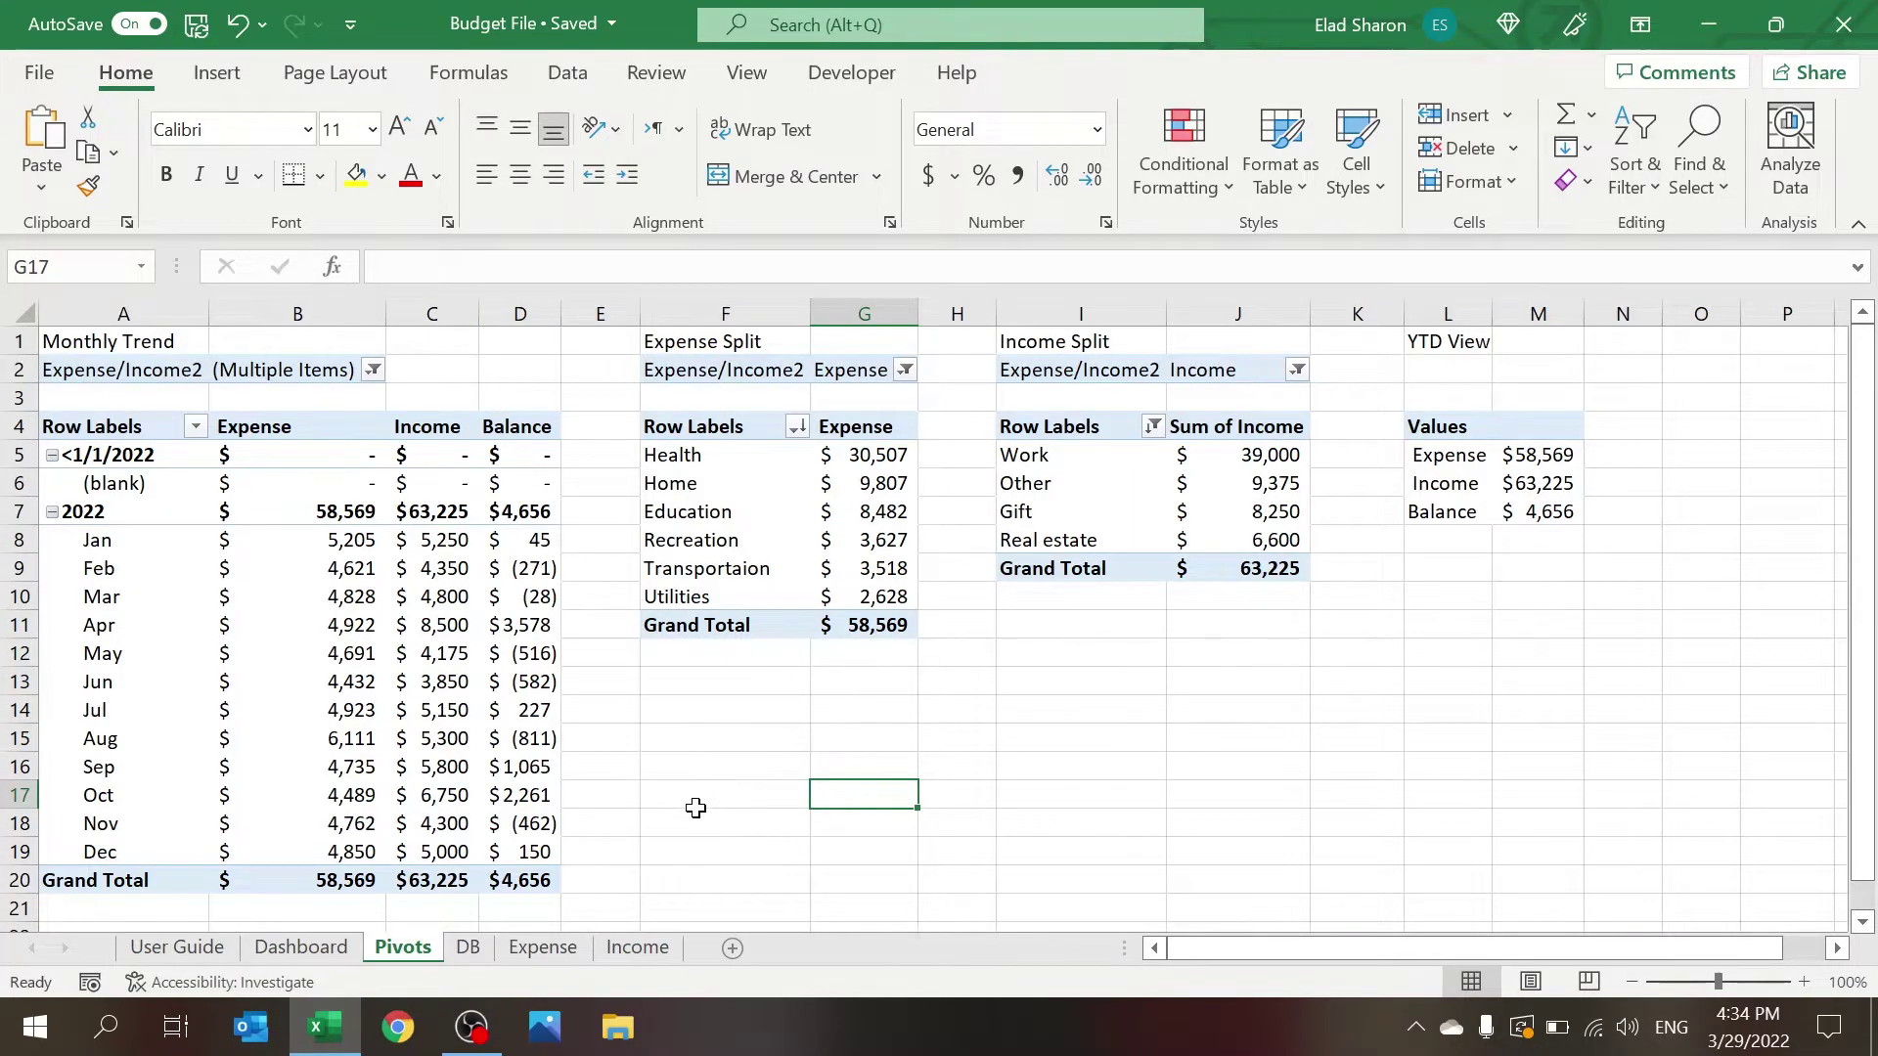
left_click(467, 949)
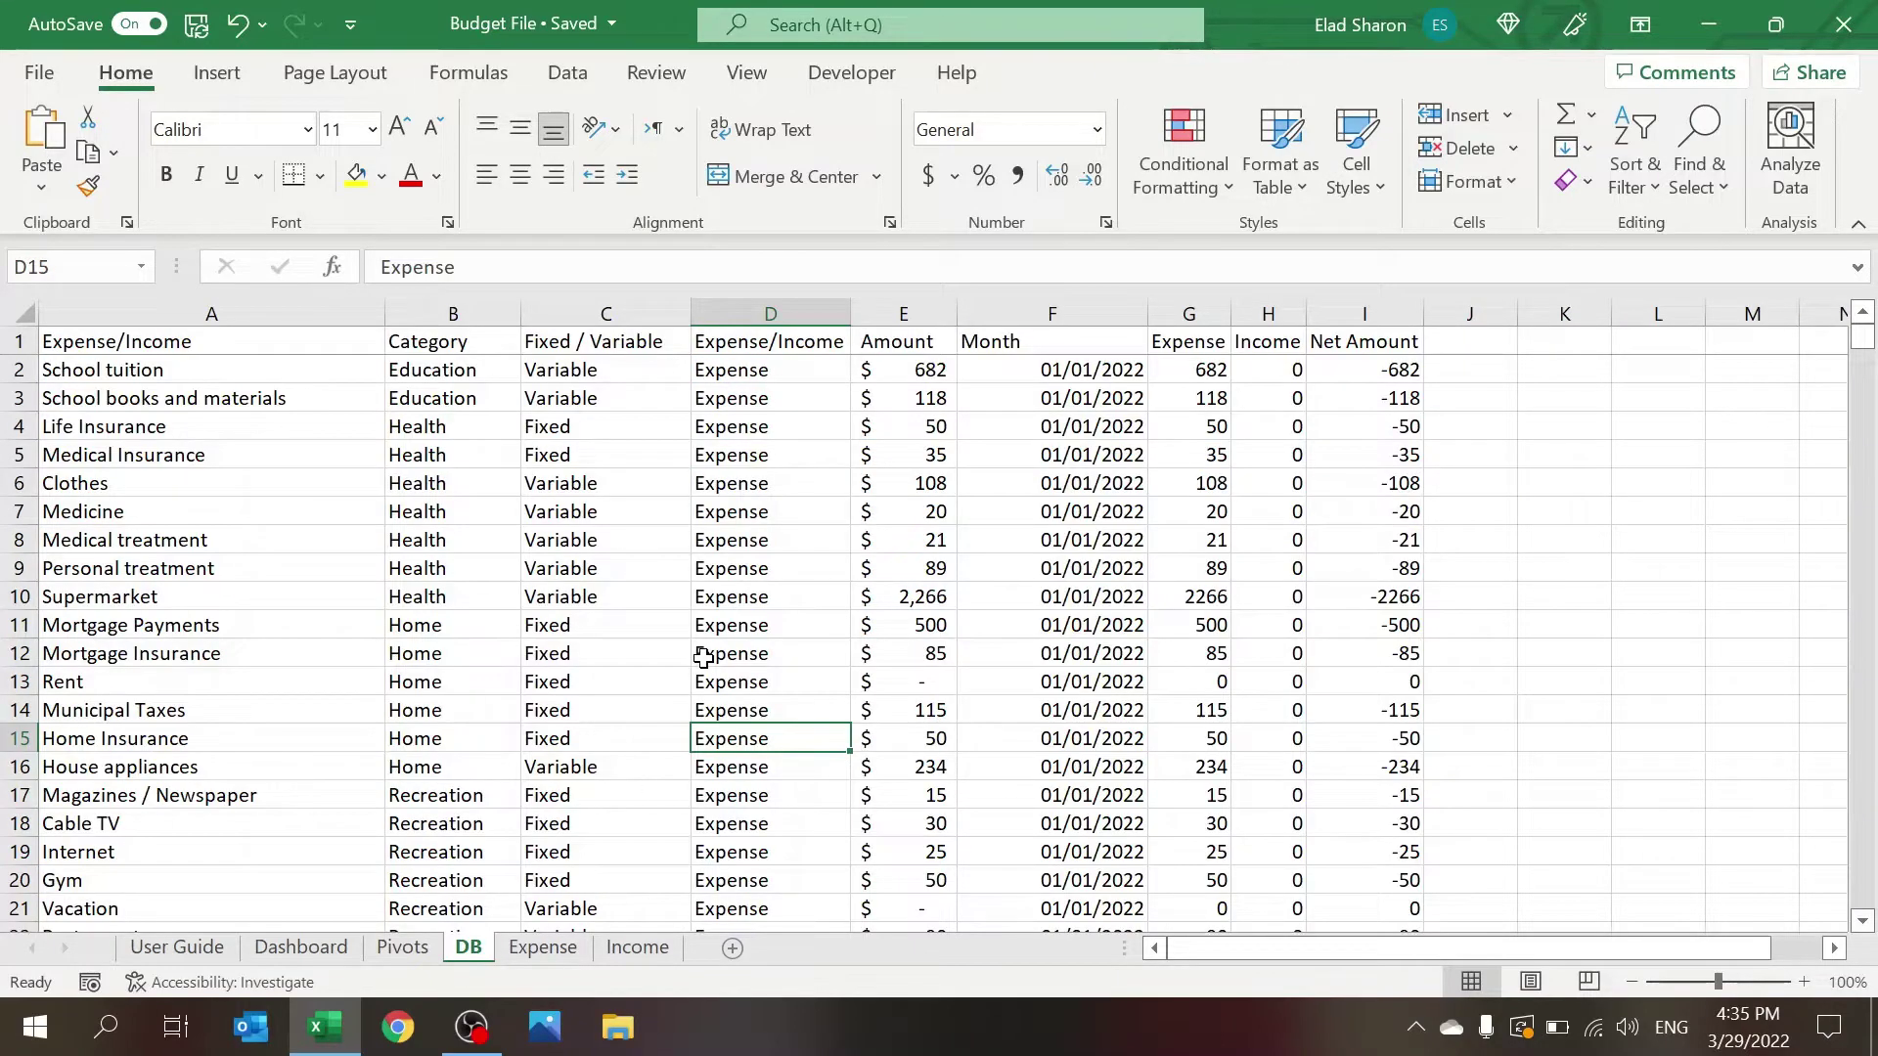
left_click(543, 948)
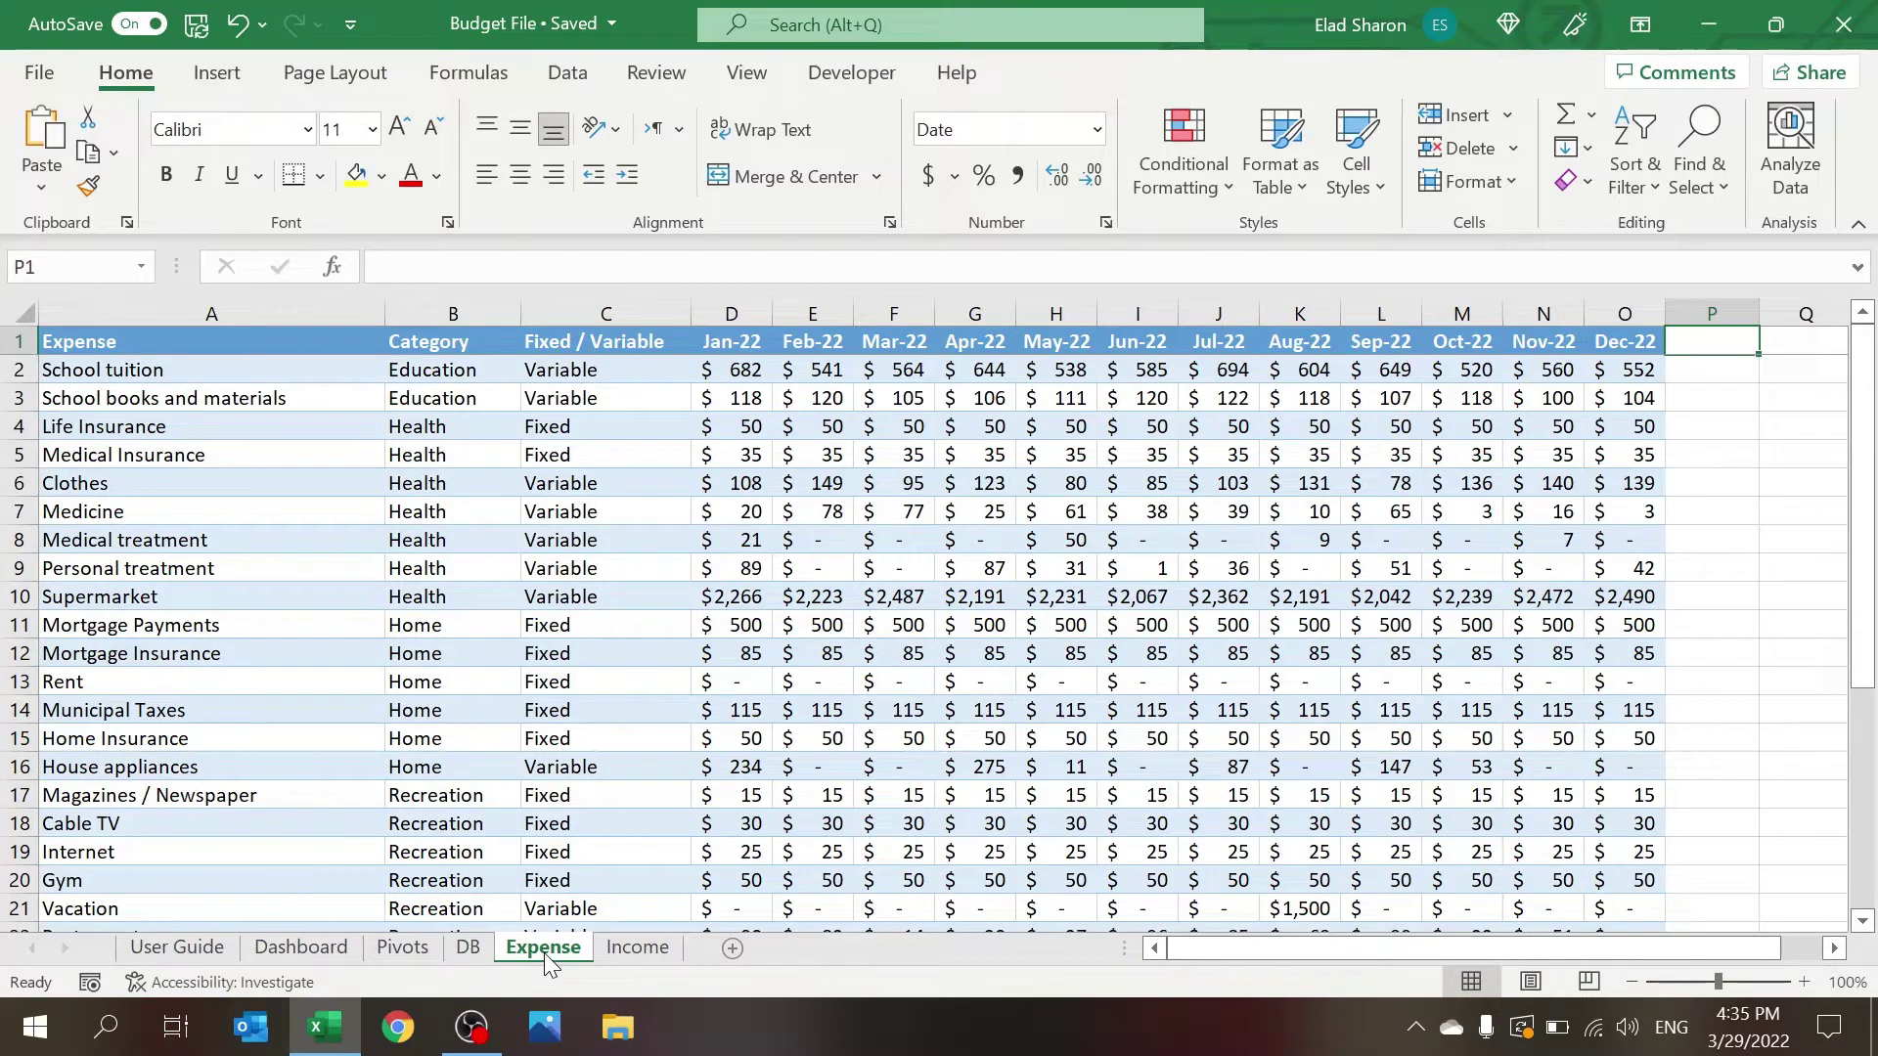
left_click(637, 963)
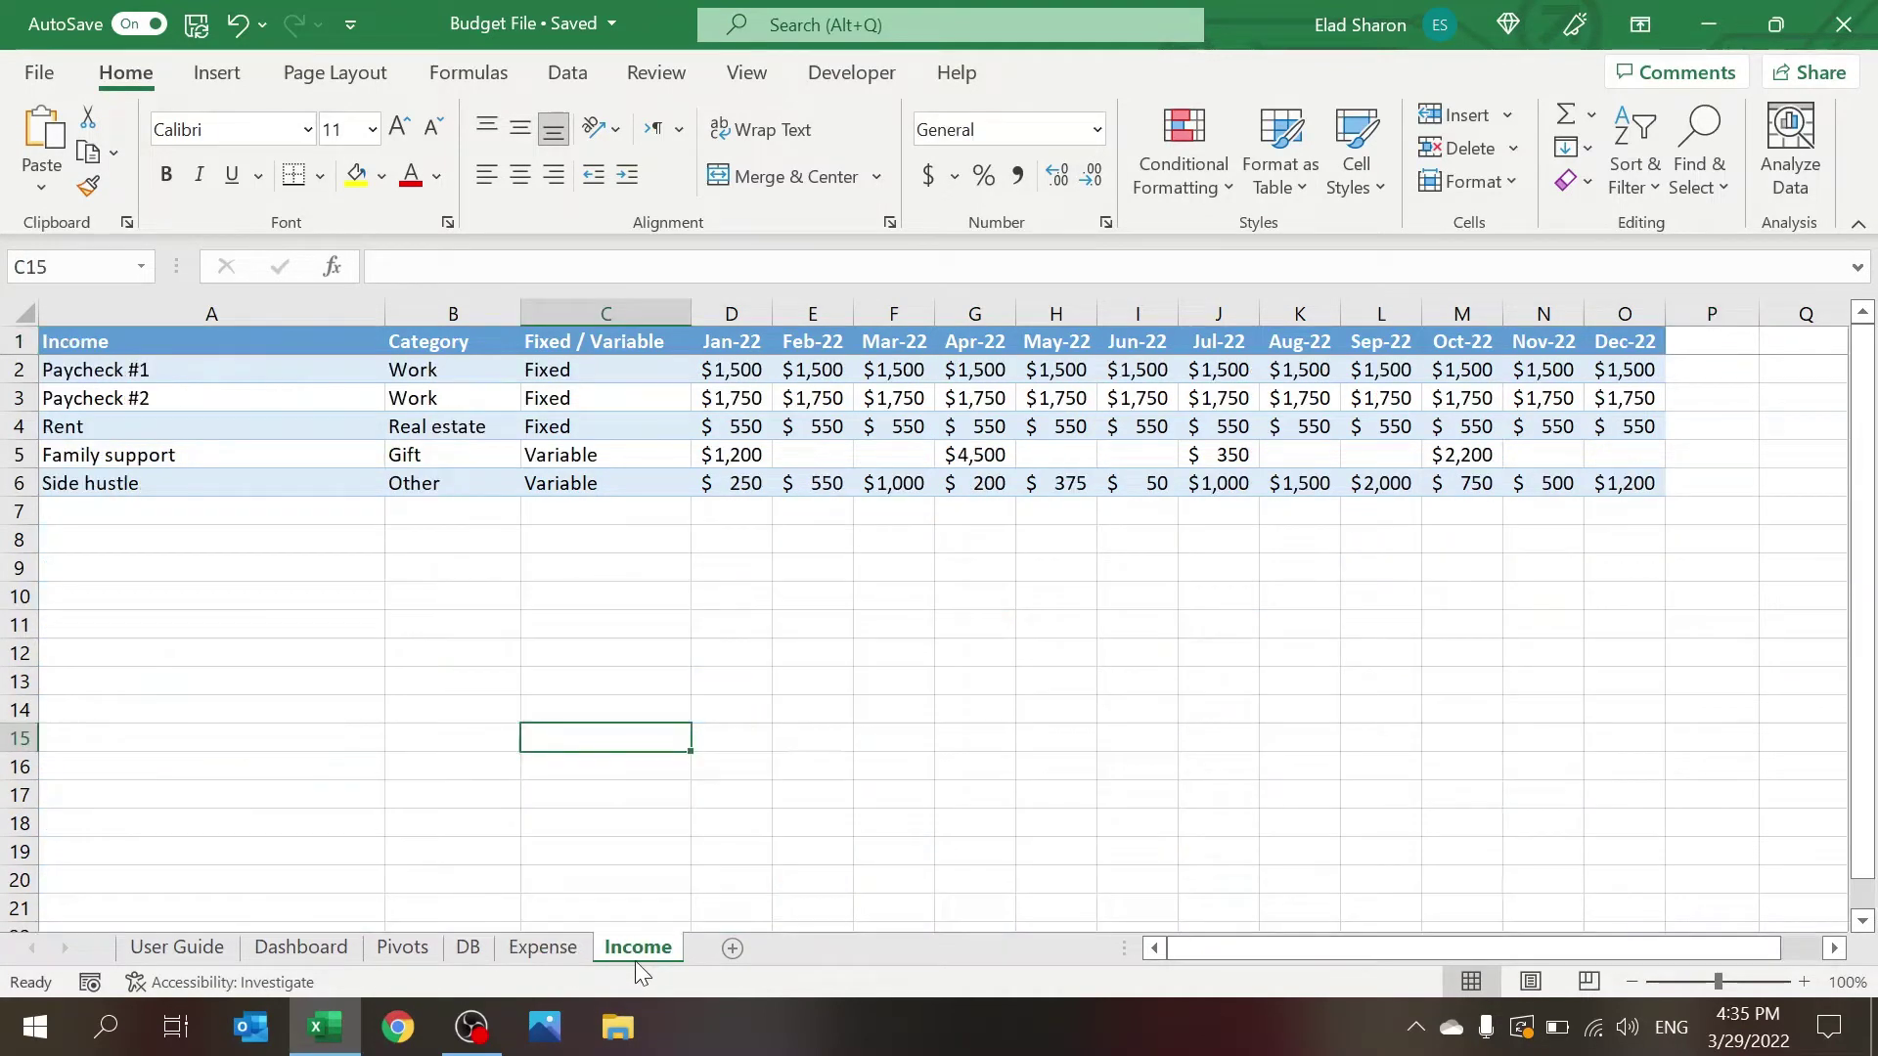
left_click(329, 945)
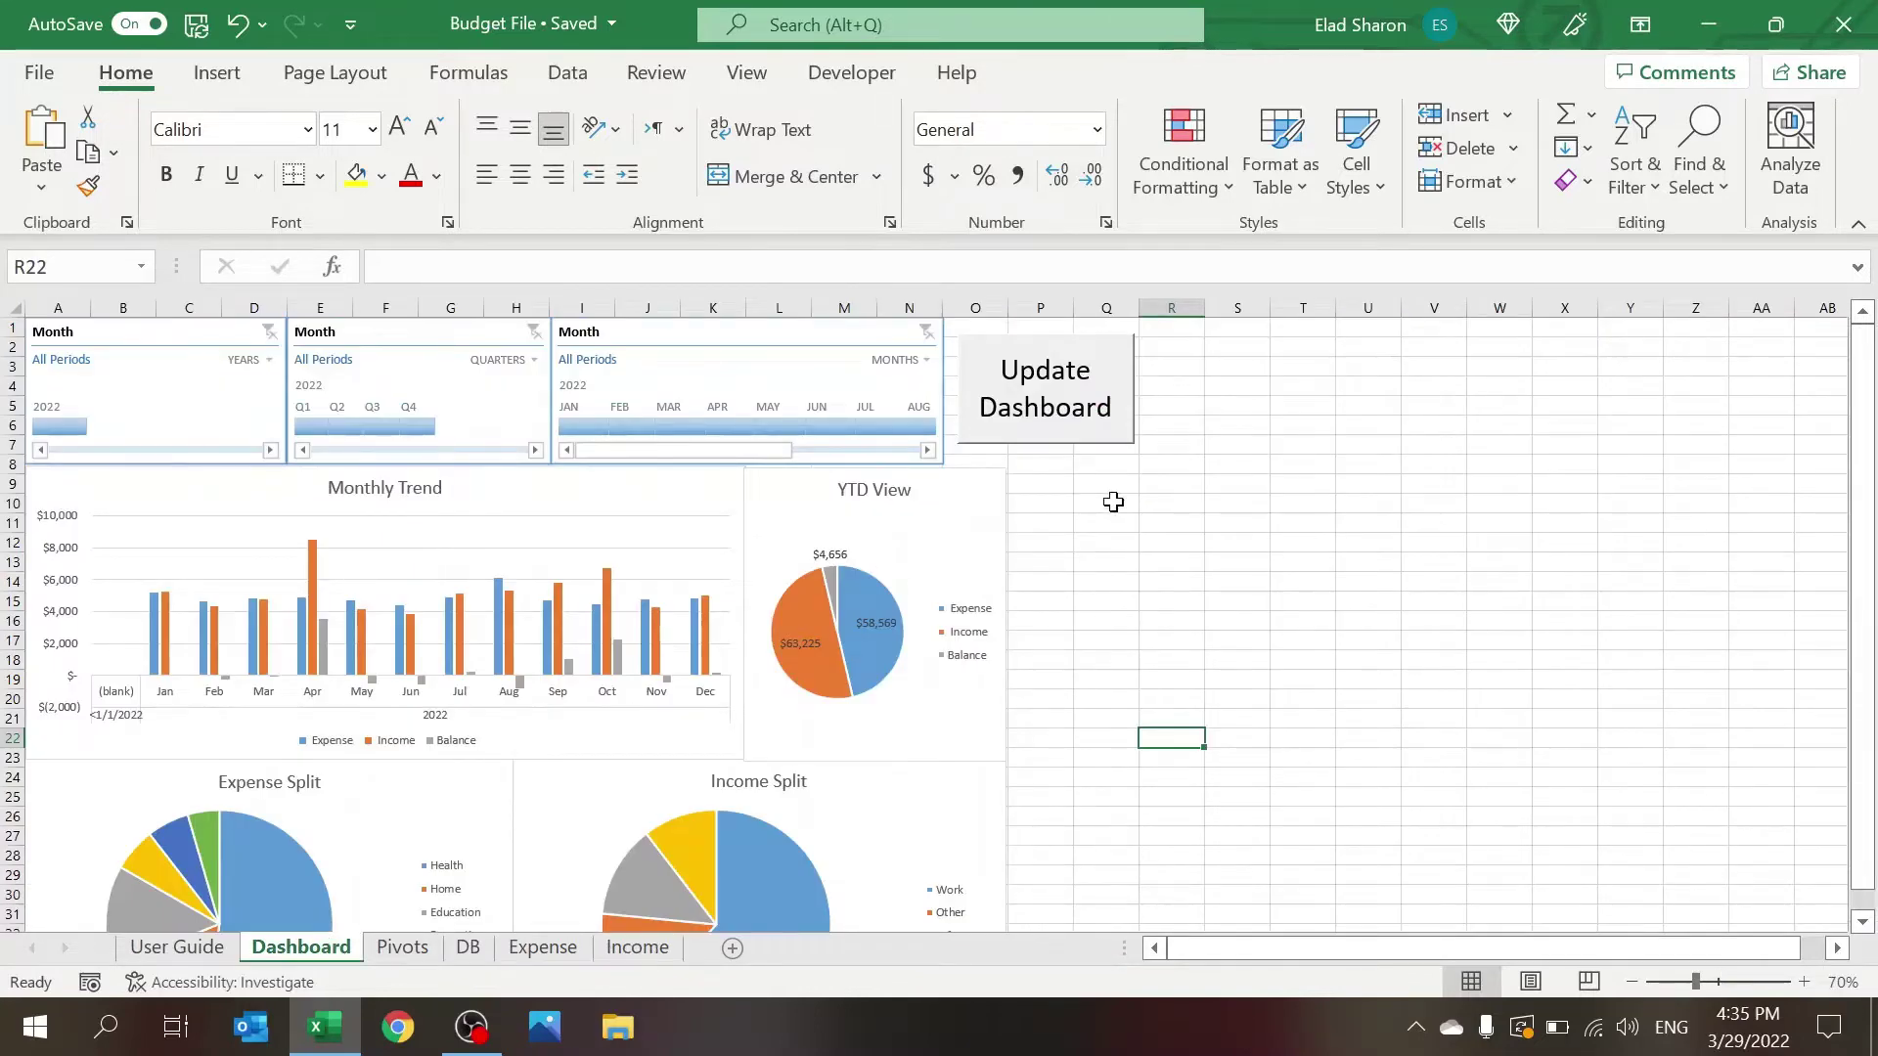
Step: Filter the dashboard to Q2 2022 on the Quarters timeline, then clear the filter
left_click(331, 427)
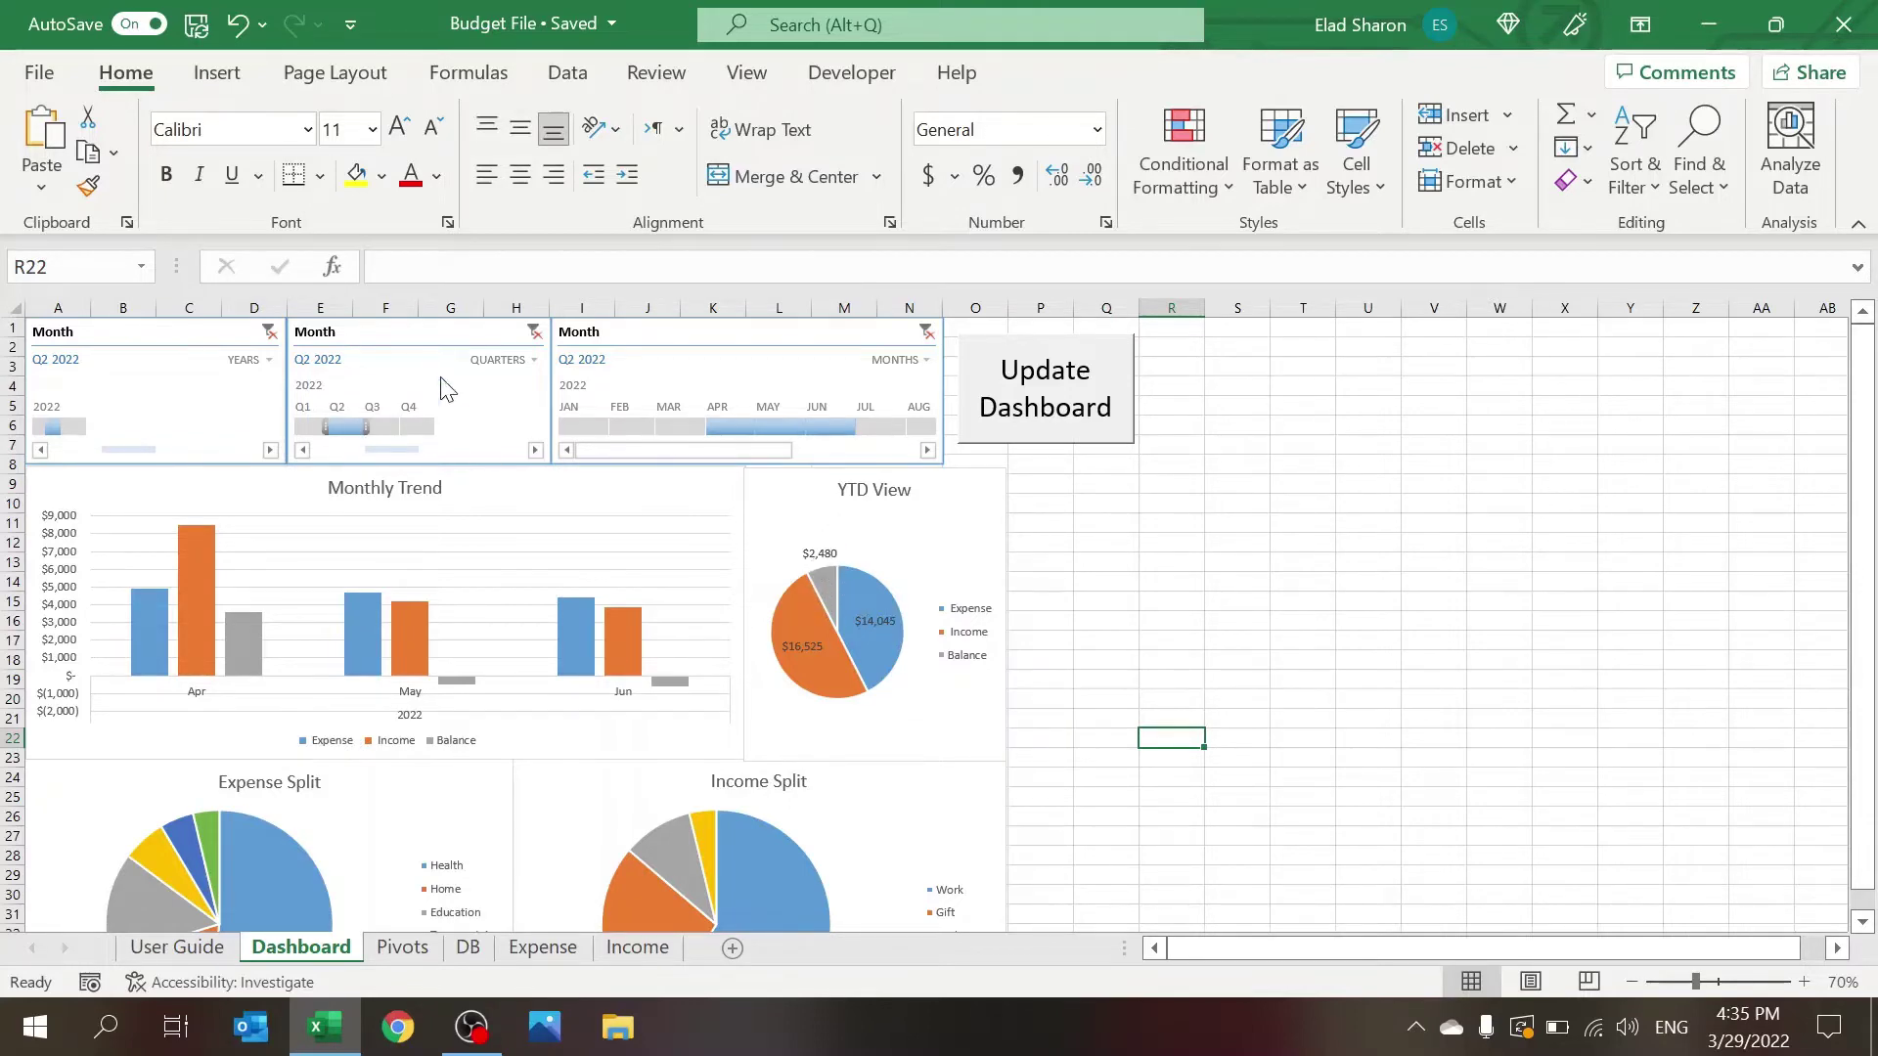
left_click(509, 338)
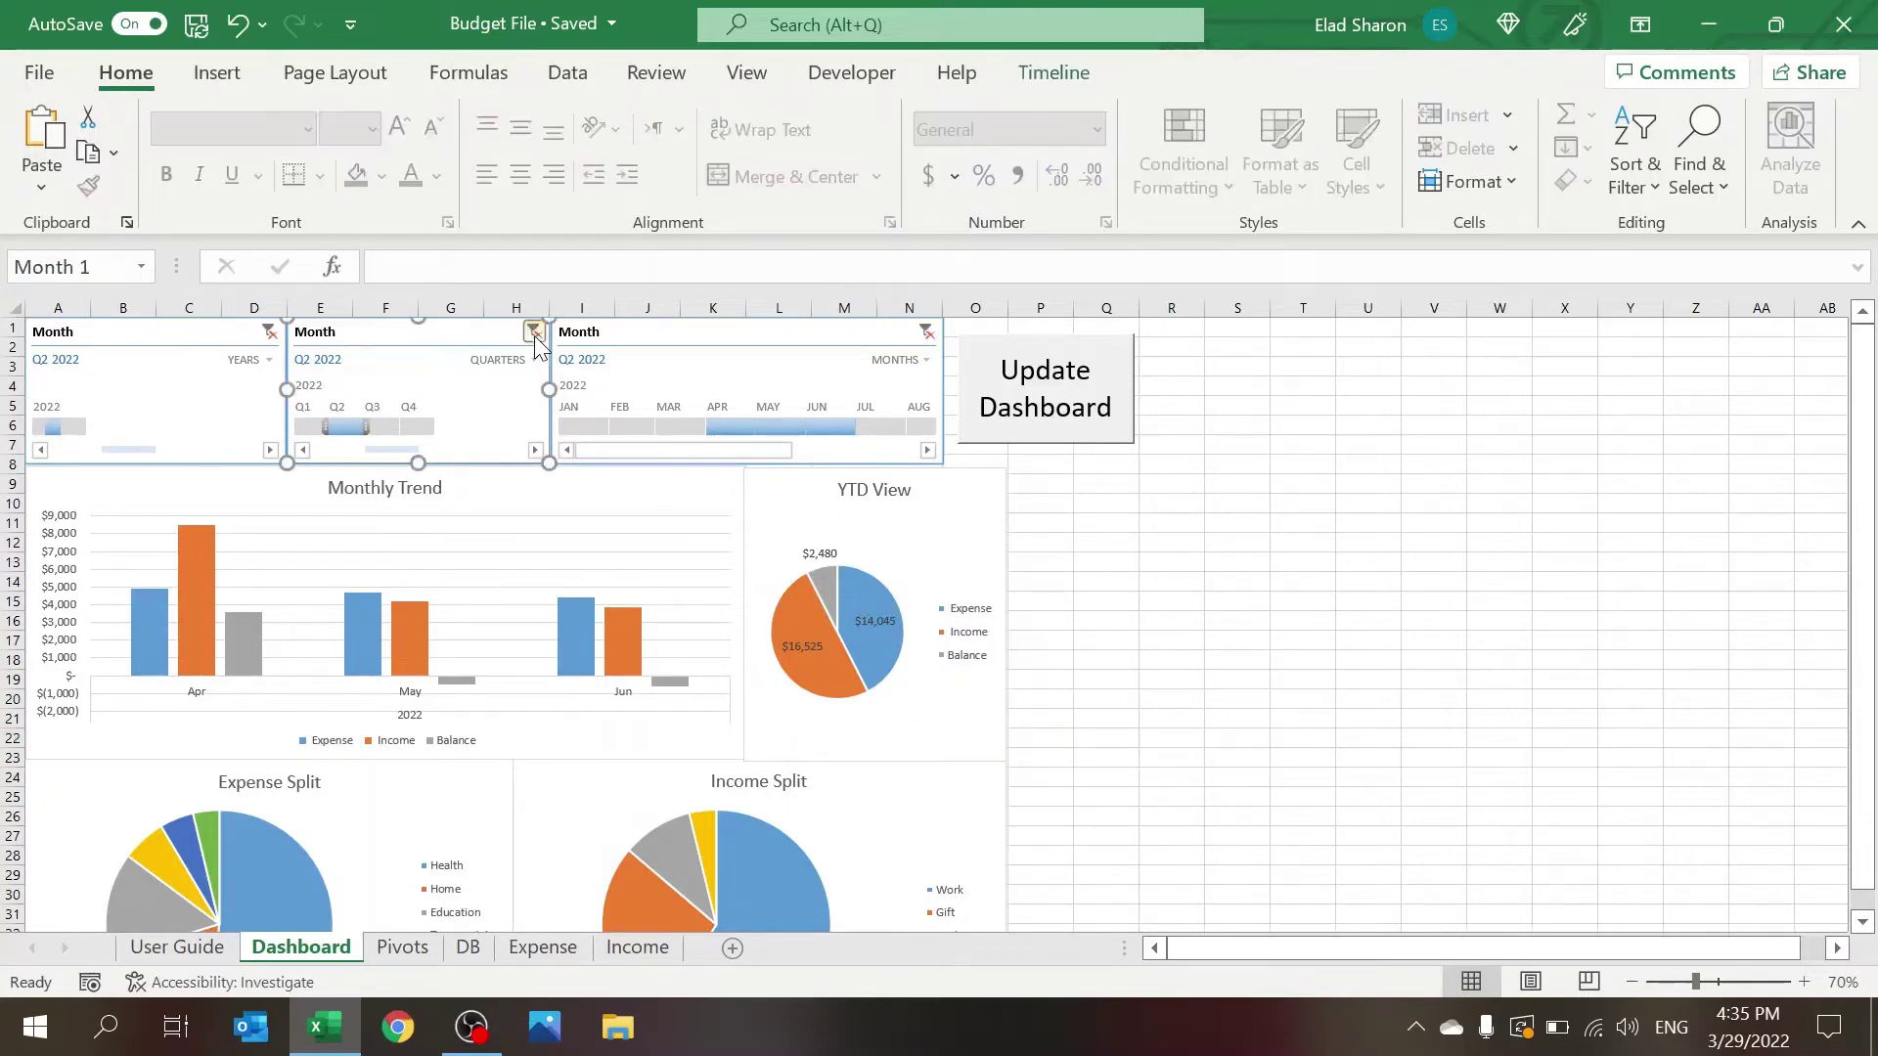
left_click(533, 332)
left_click(1272, 700)
Step: Scroll down to the Expense Split and Income Split charts and save the workbook
left_click(1064, 660)
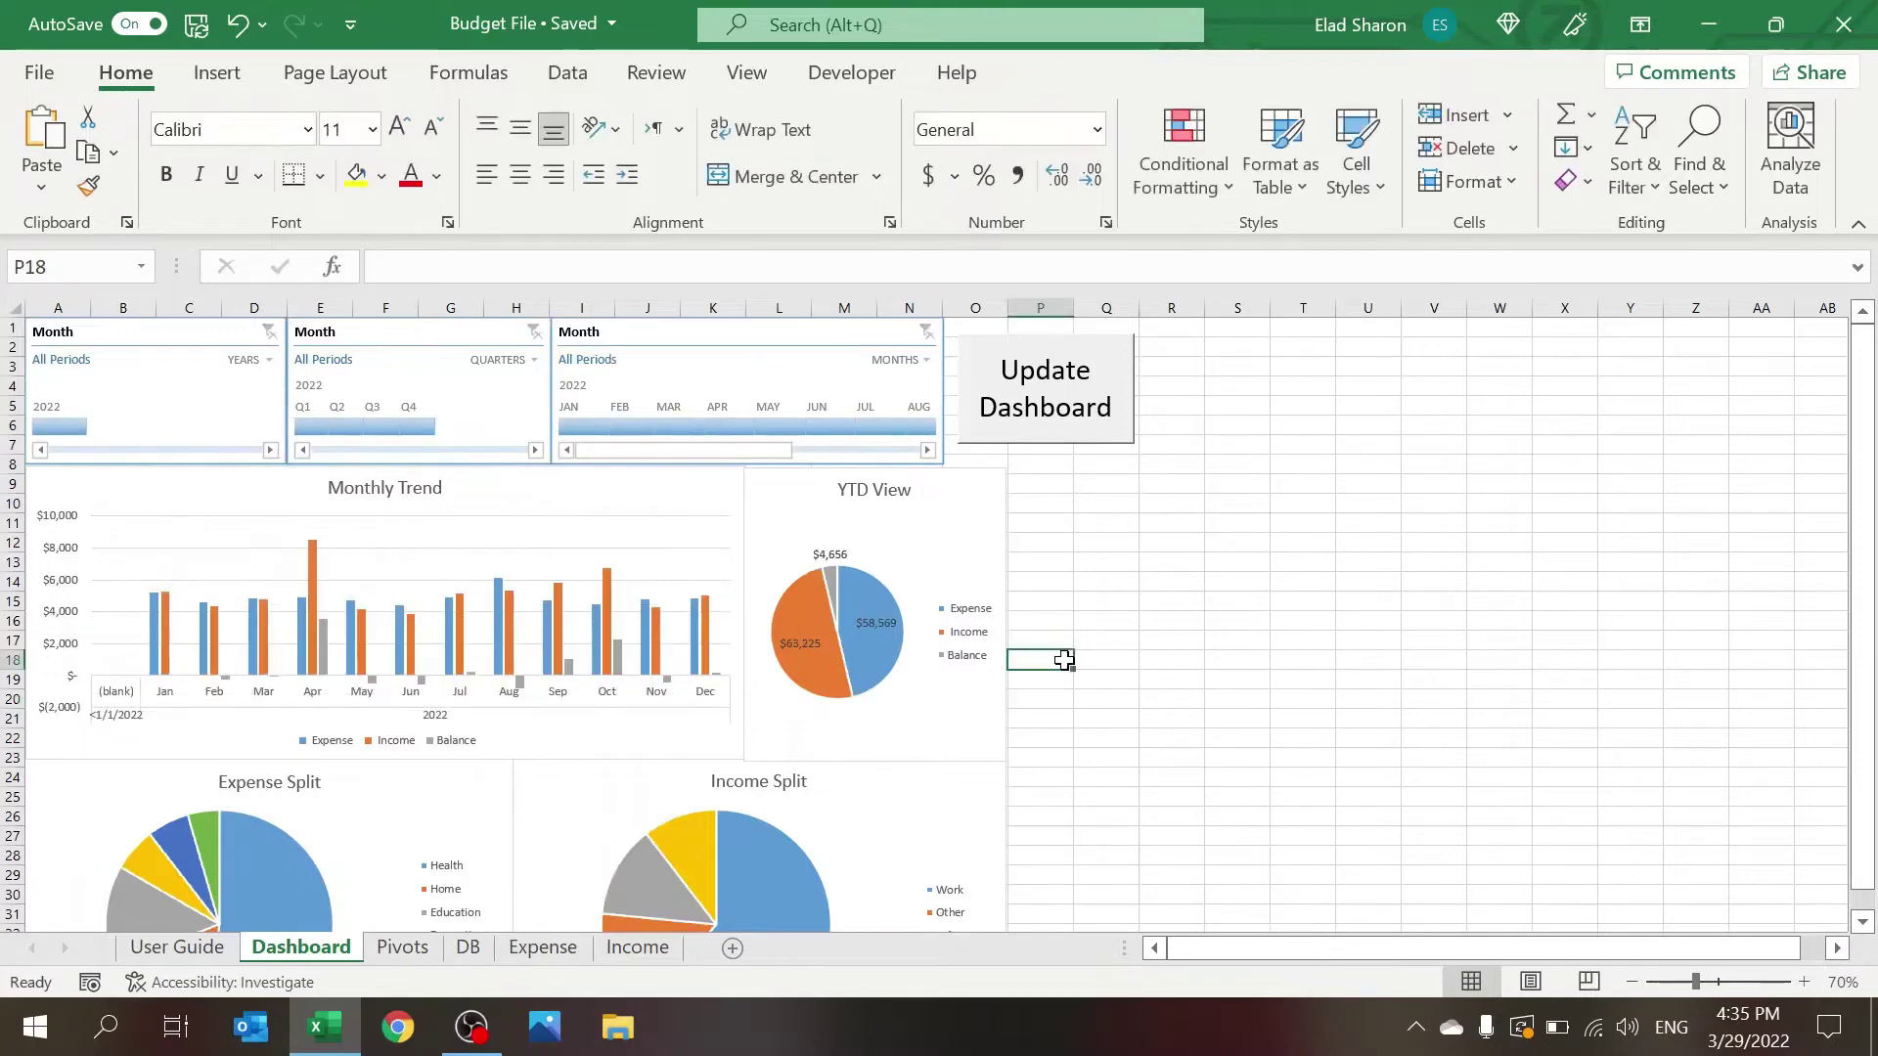
key("Down")
key("Down")
key("Down")
key("Down")
key("Down")
key("Down")
key("Down")
key("Down")
key("Down")
key("Down")
key("Down")
key("Down")
key("Down")
key("Down")
key("Down")
key("Down")
key("Down")
key("Down")
key("Down")
key("Down")
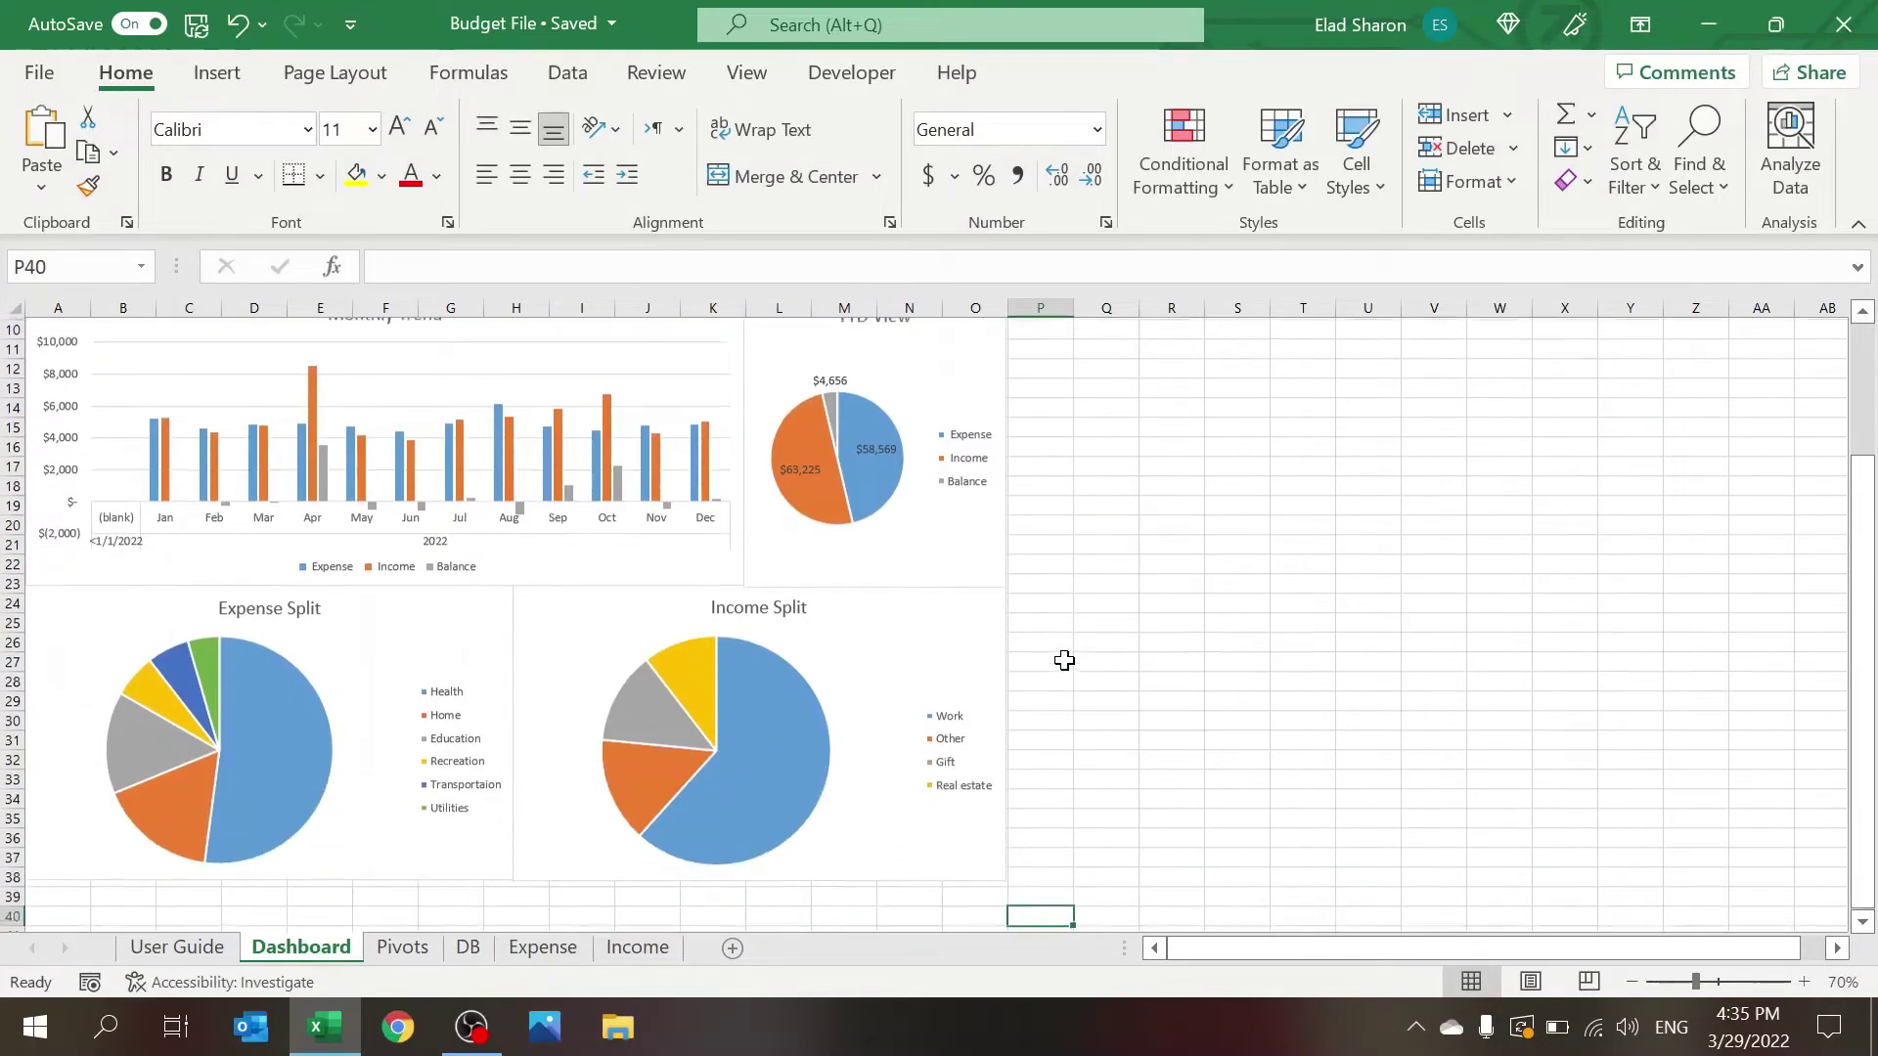
key("Down")
key("Down")
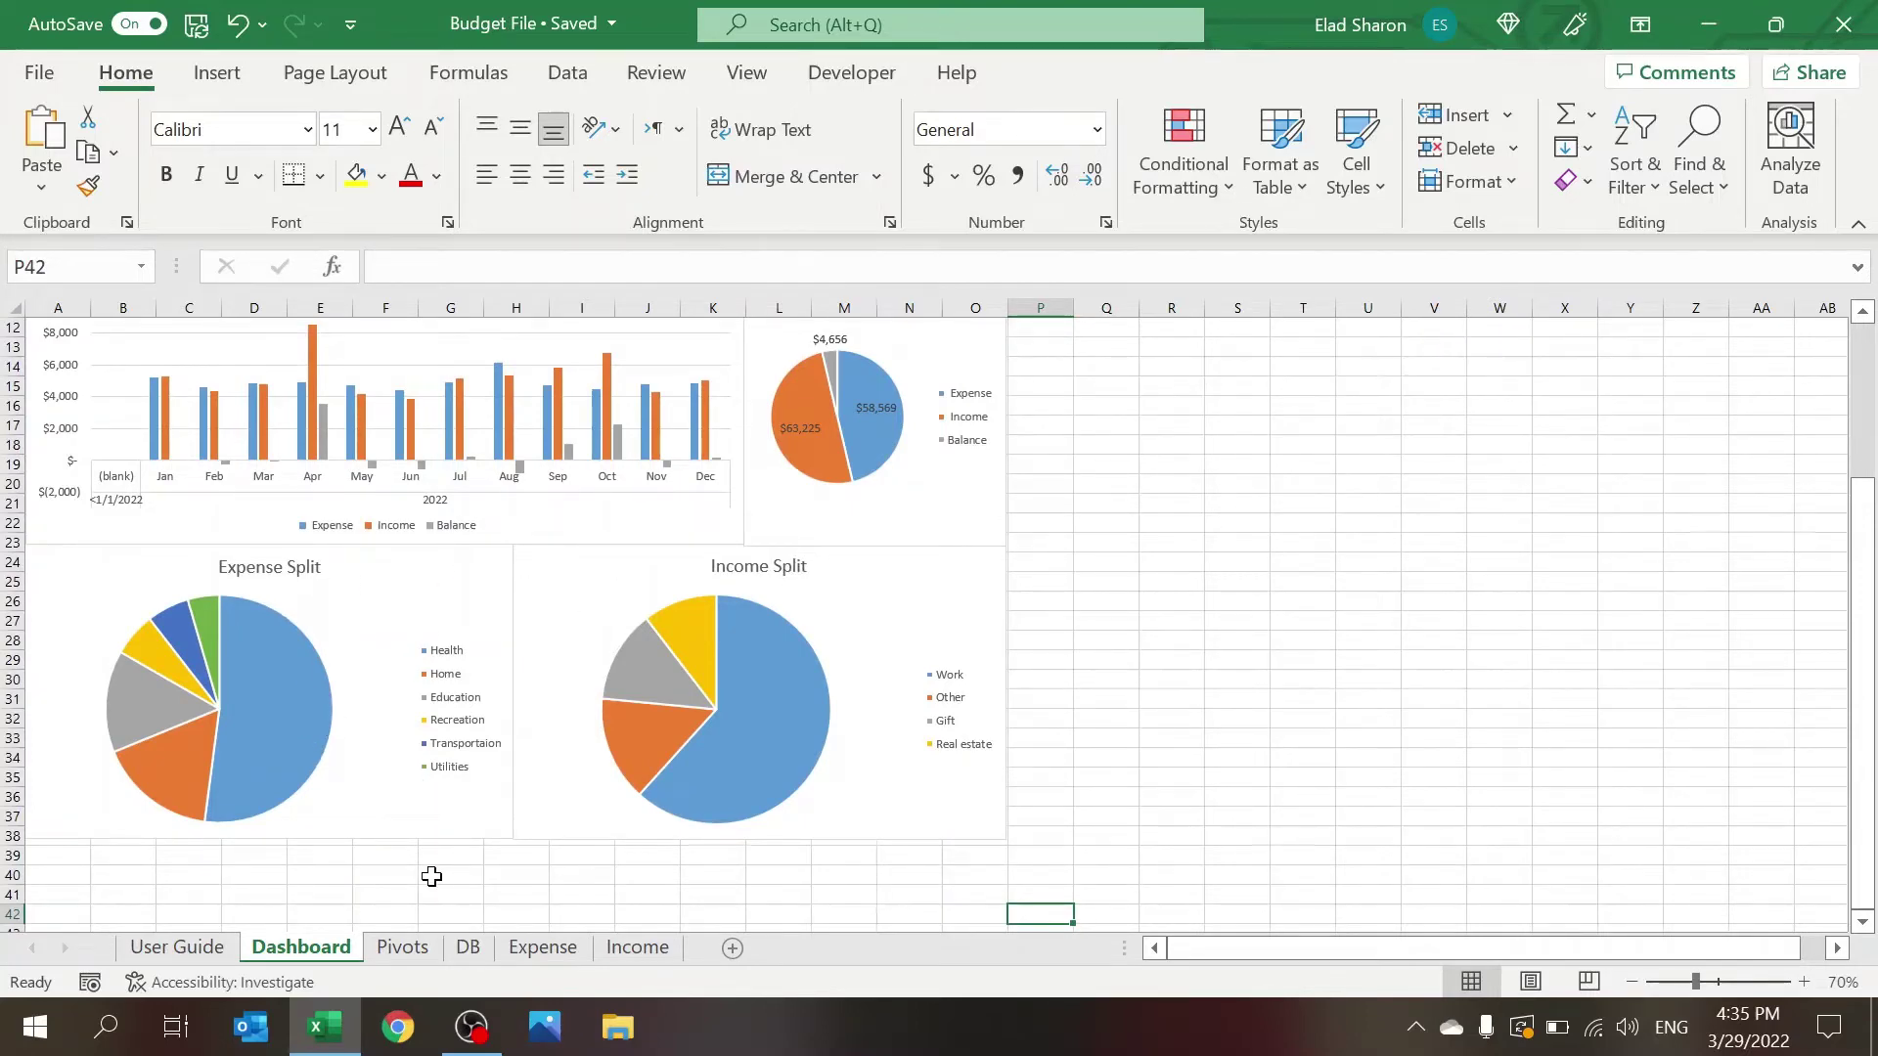
key("ctrl+s")
Step: On the Income sheet, start row 7 with Paycheck #3, category Work, type Fixed
left_click(1868, 364)
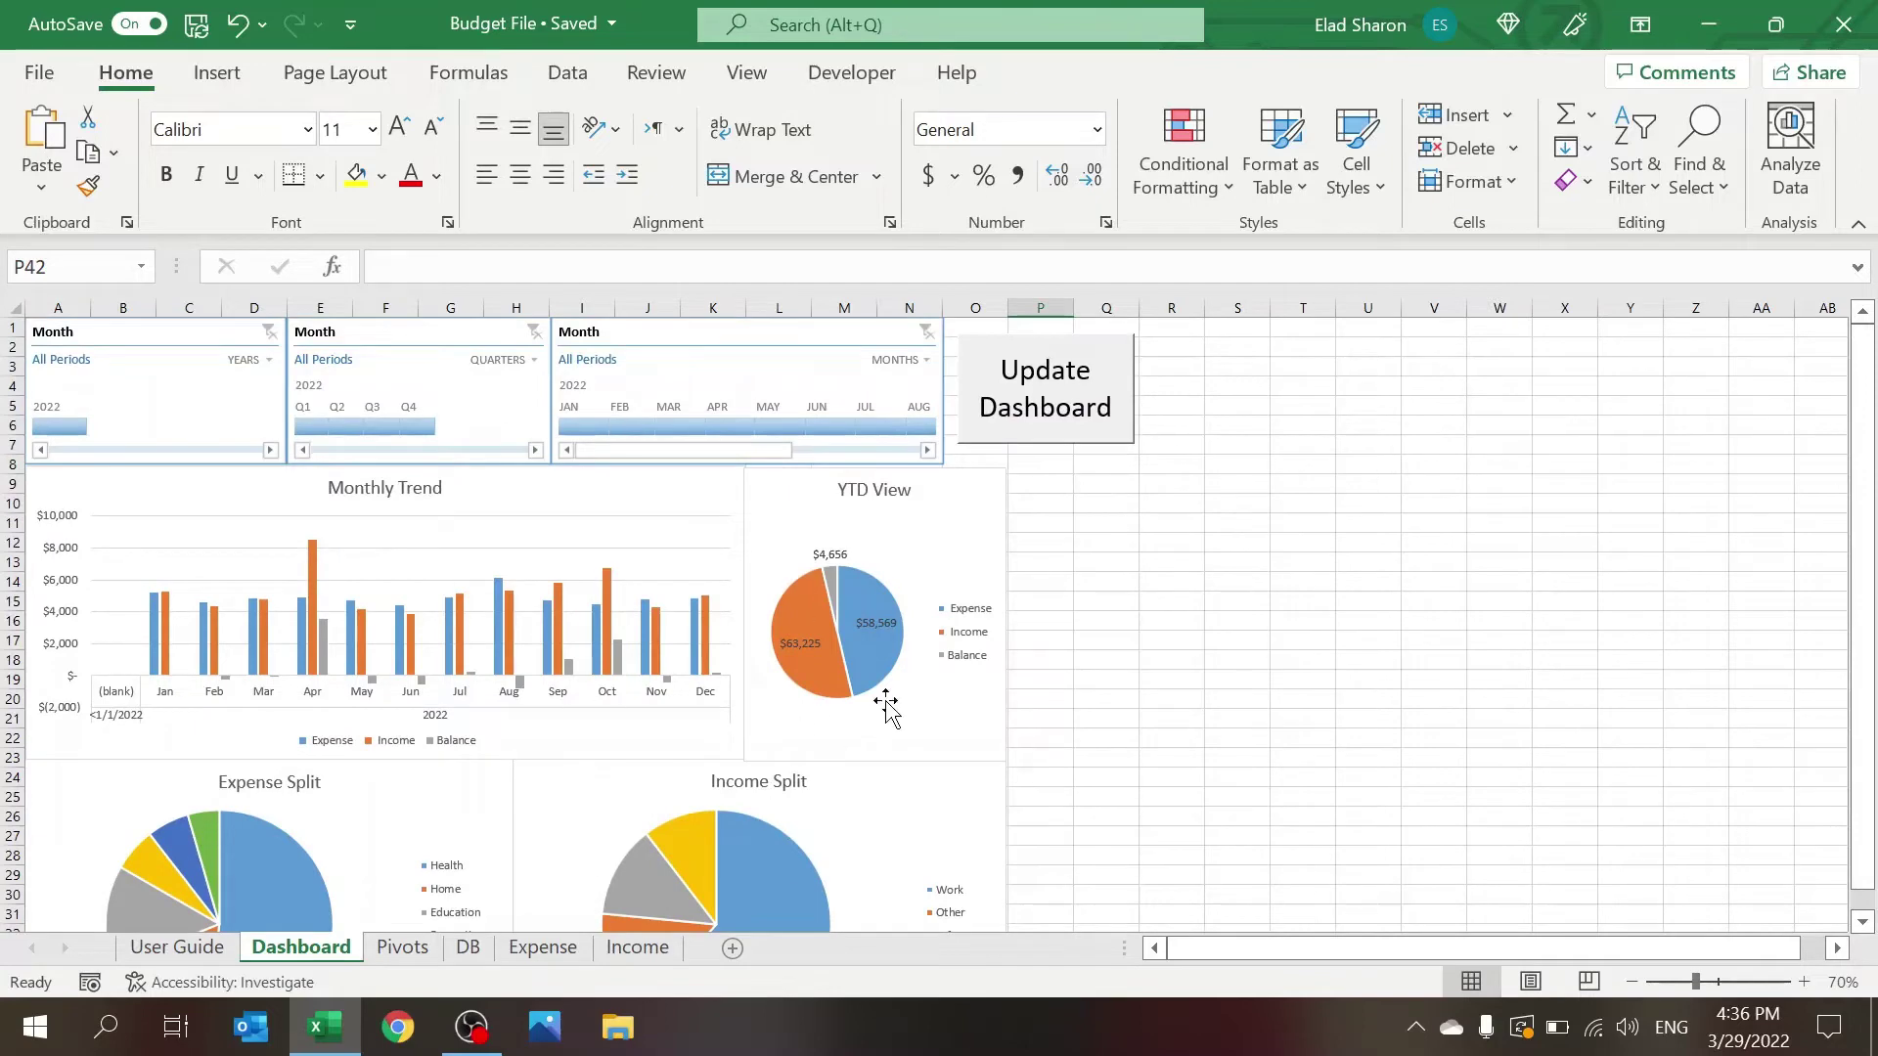
left_click(638, 949)
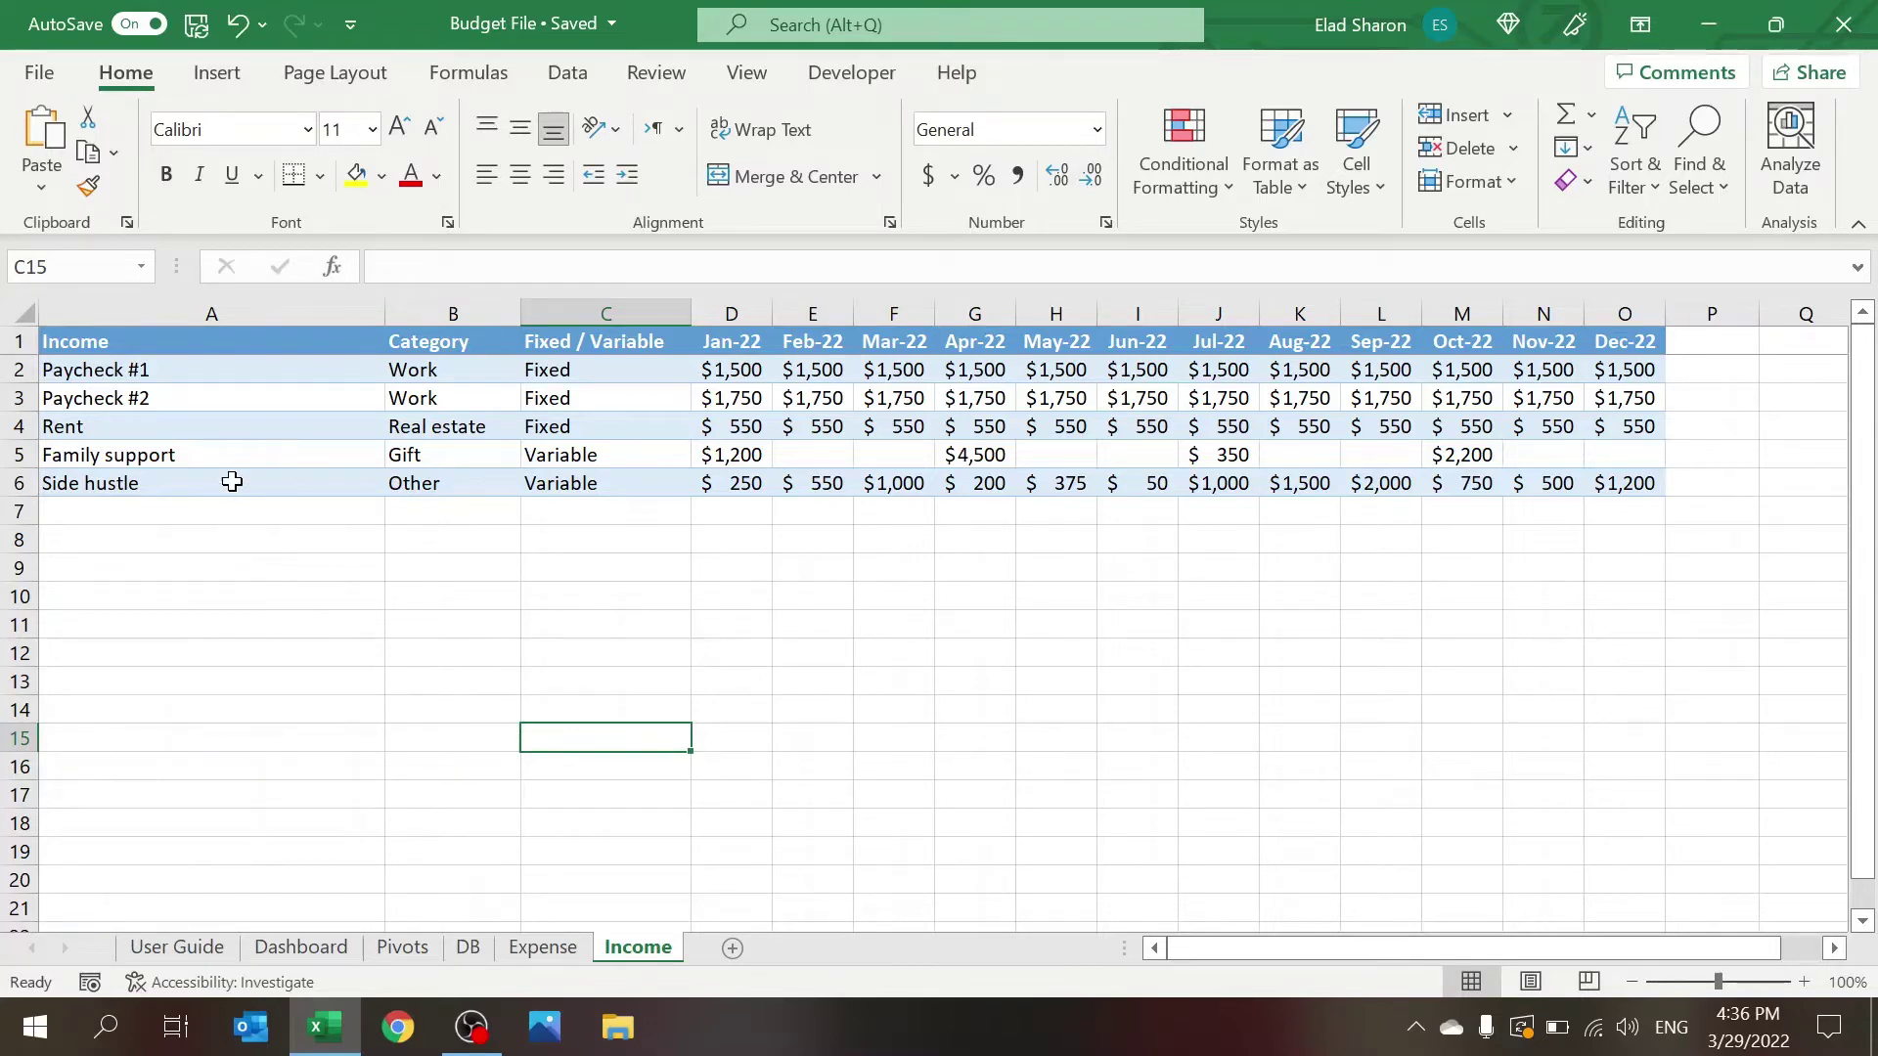
left_click(209, 518)
type("Paych")
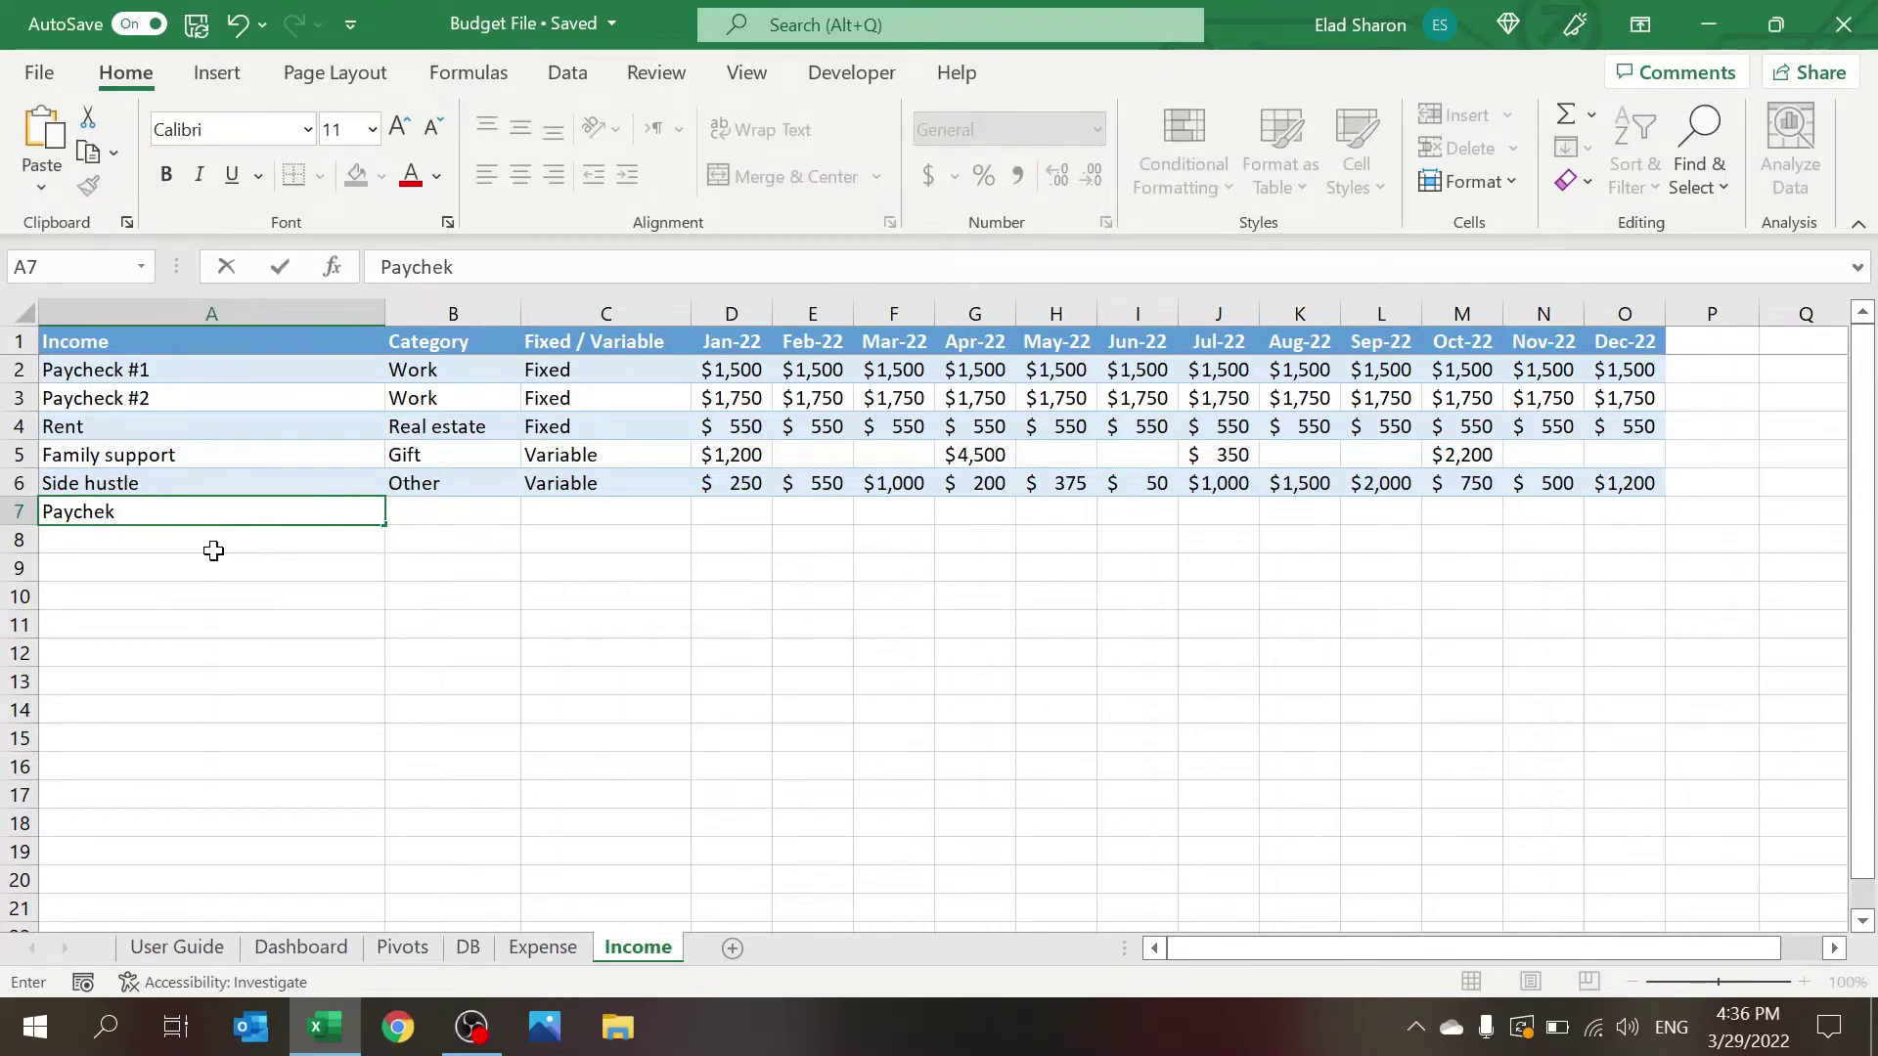
type("eck #3")
key("Tab")
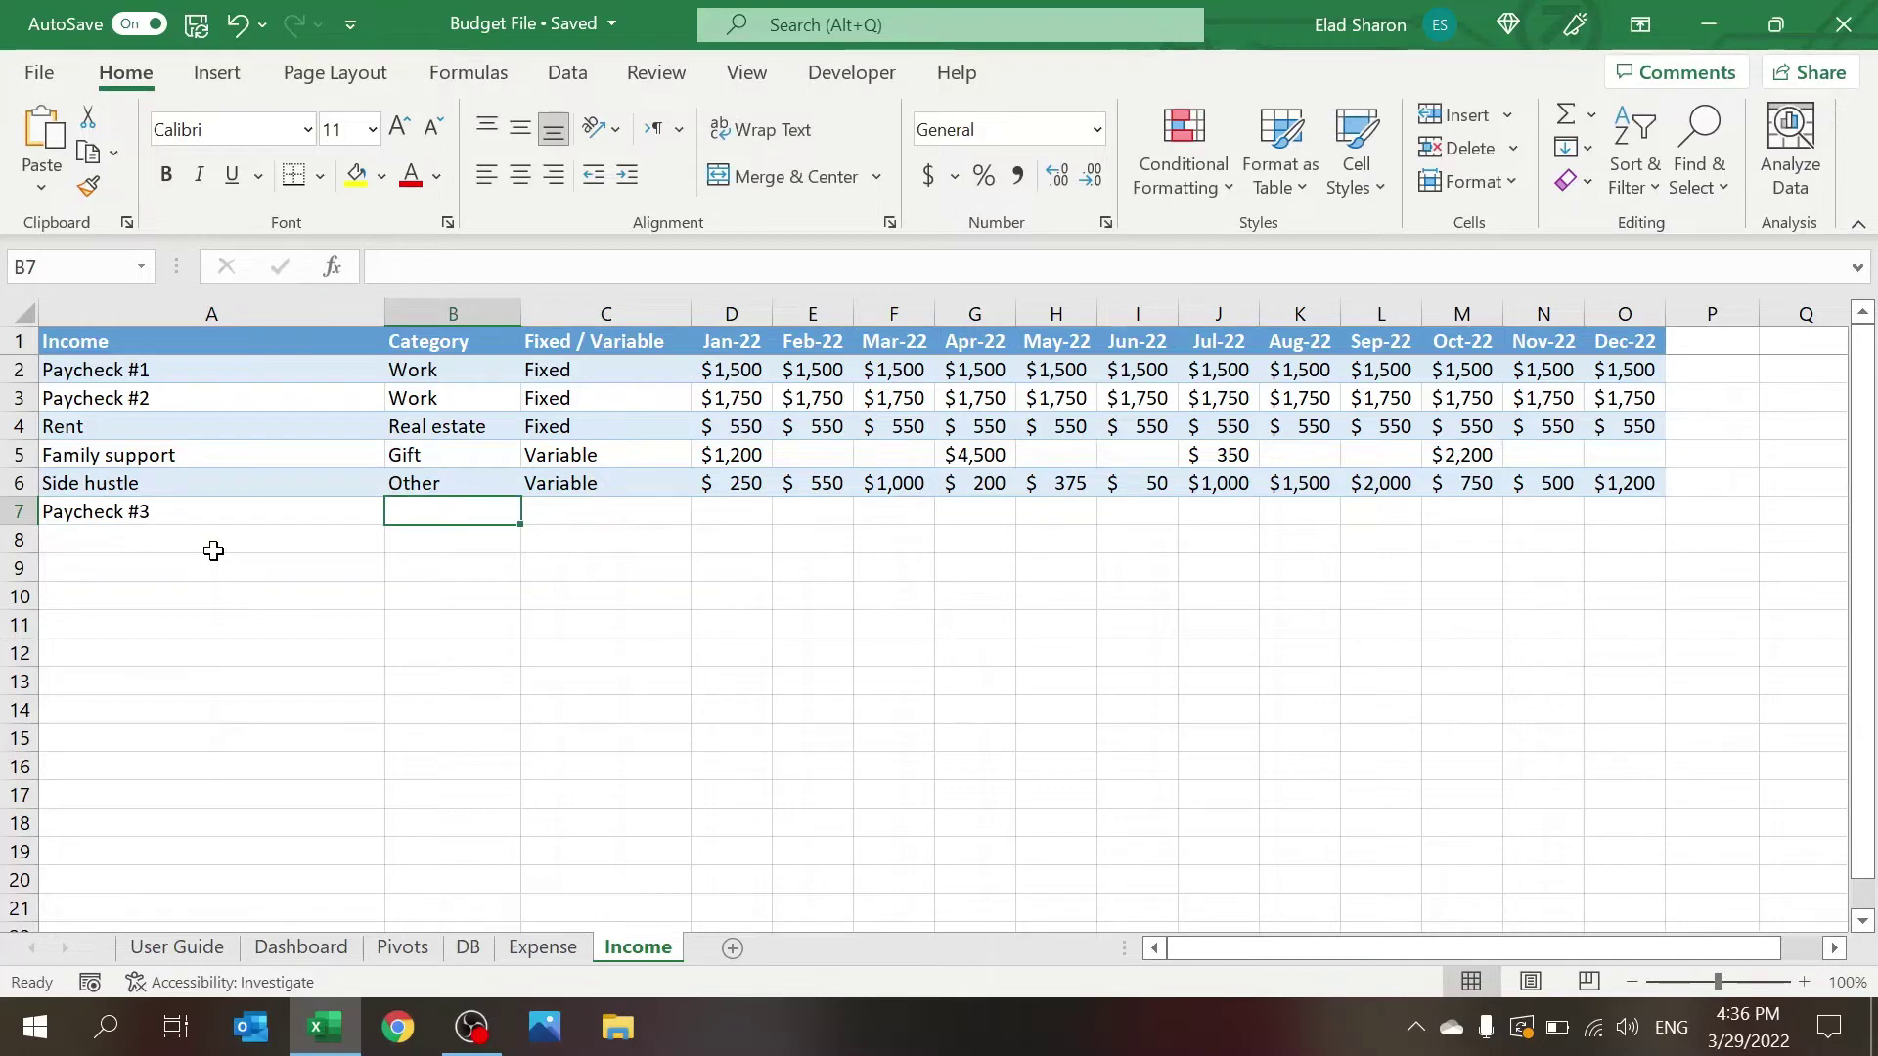
type("Work")
key("Tab")
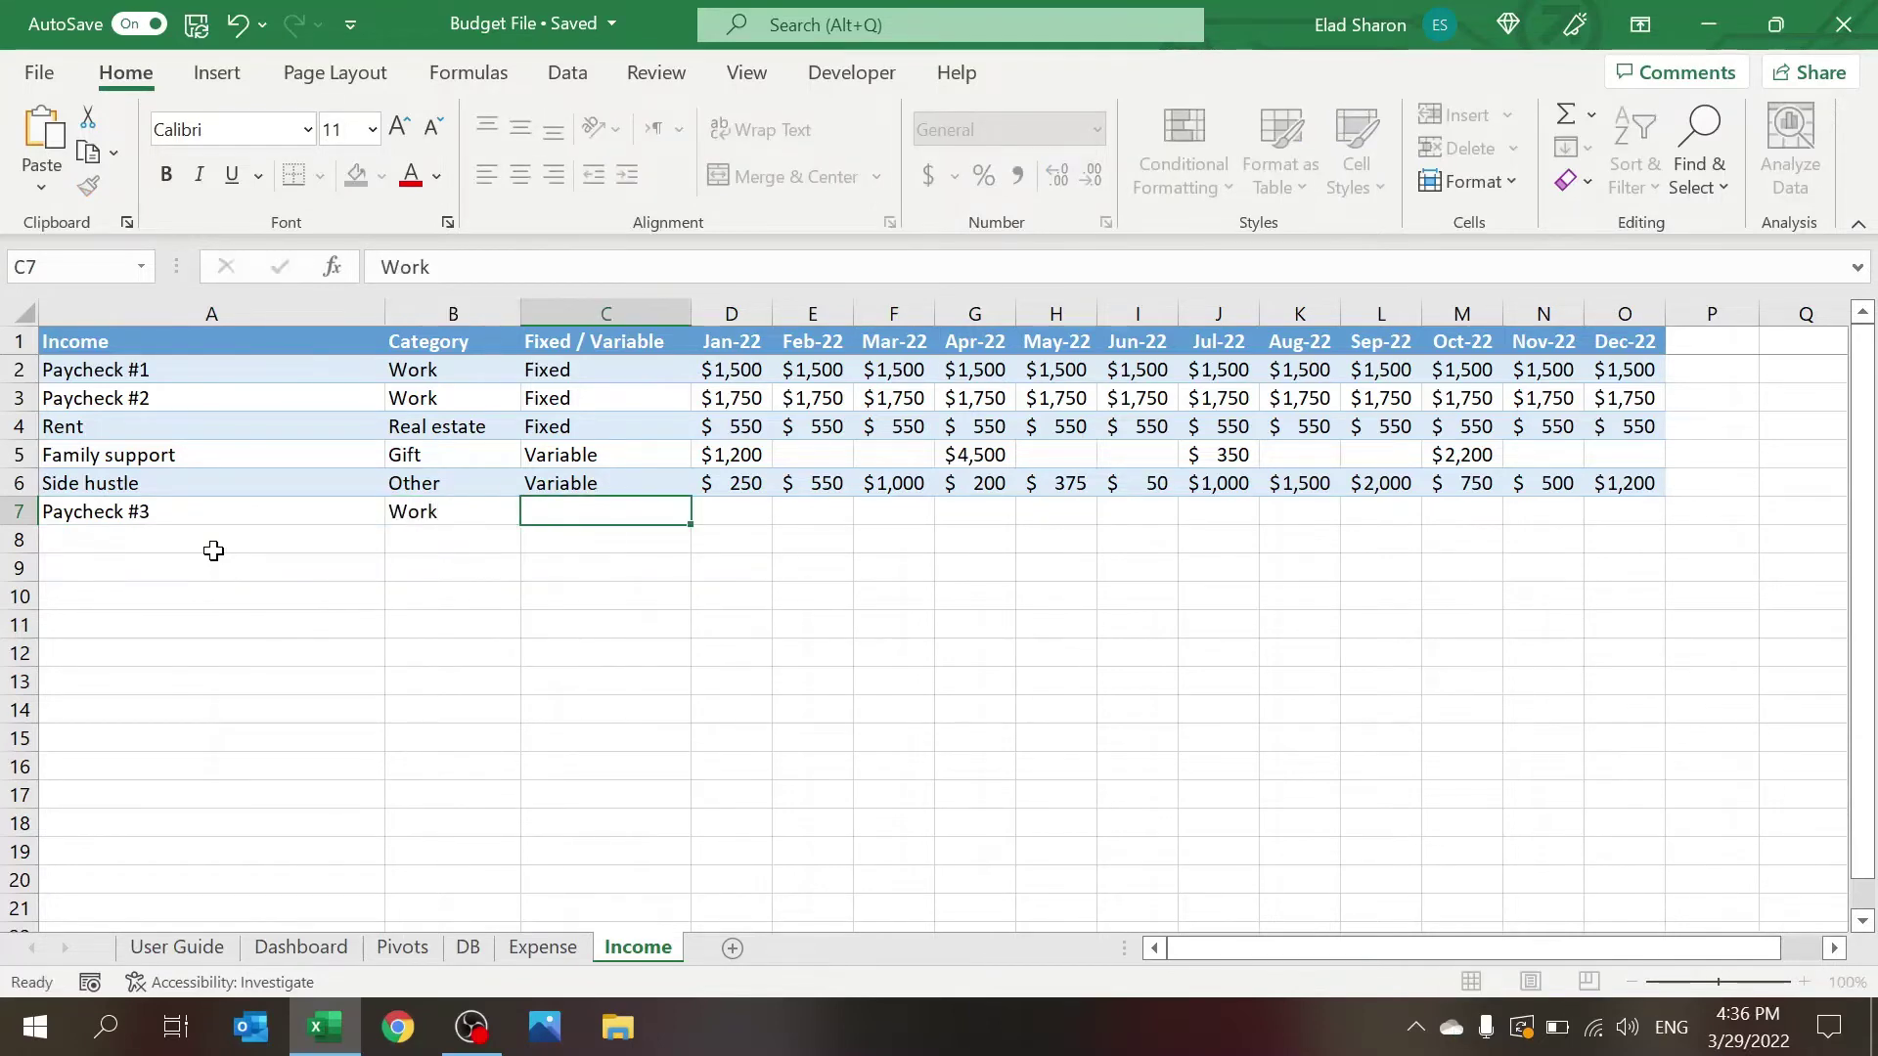
type("F")
key("Tab")
Step: Enter $150 Jan-22, $200 Feb-22, $350 Mar-22 and $500 Sep-22 for Paycheck #3
type("50")
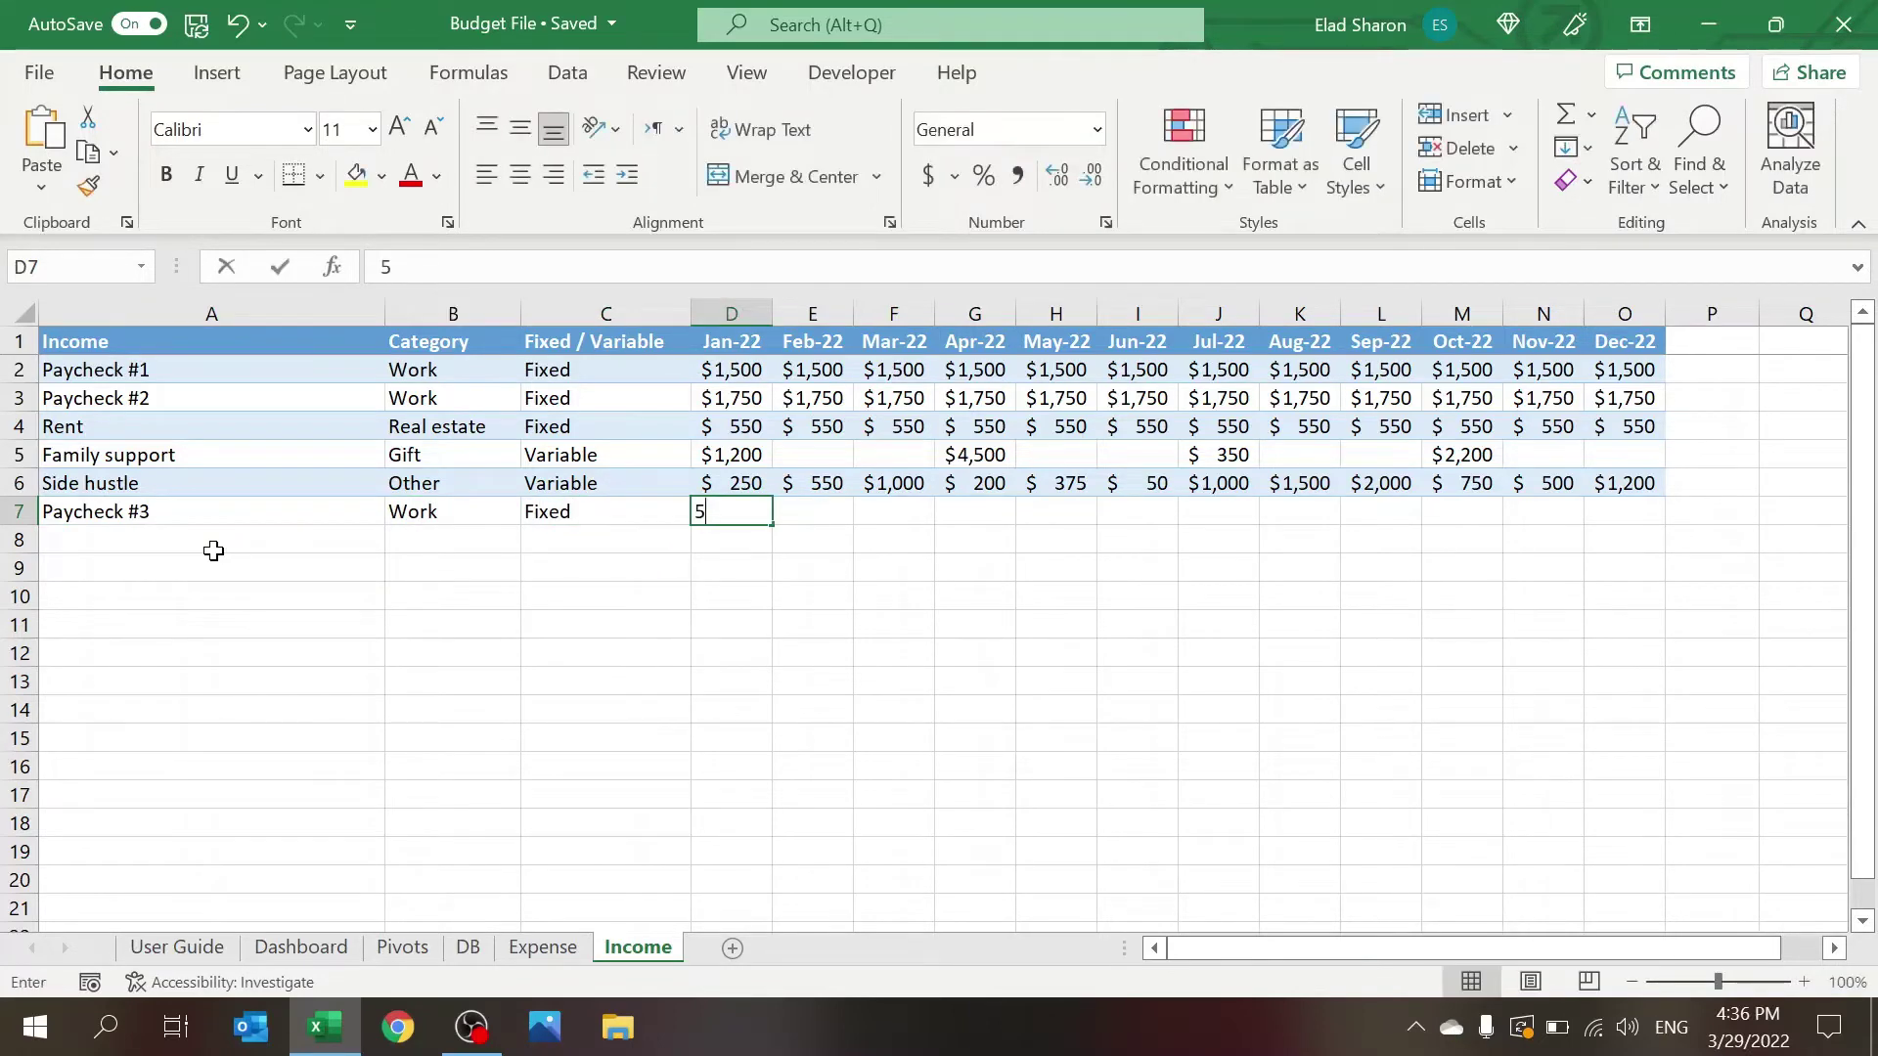
key("BackSpace")
key("BackSpace")
type("150")
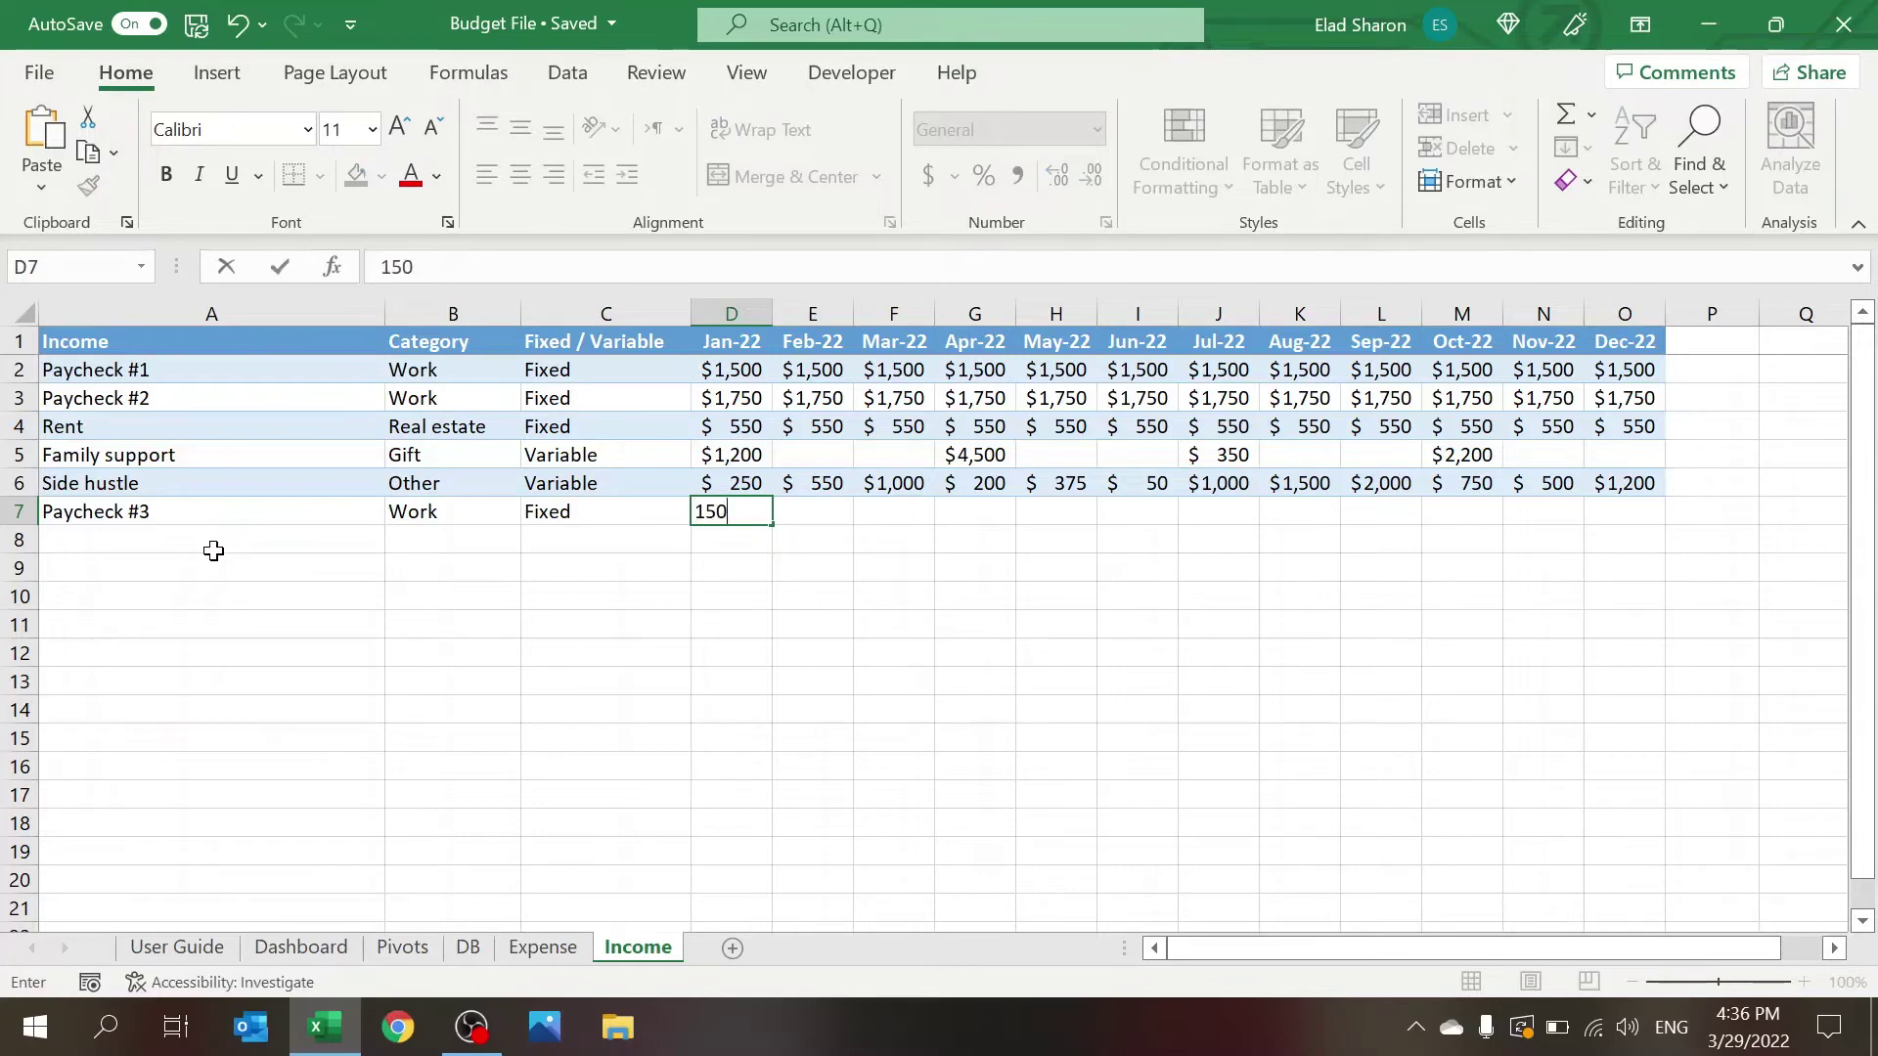
key("Tab")
type("200")
key("Tab")
type("350")
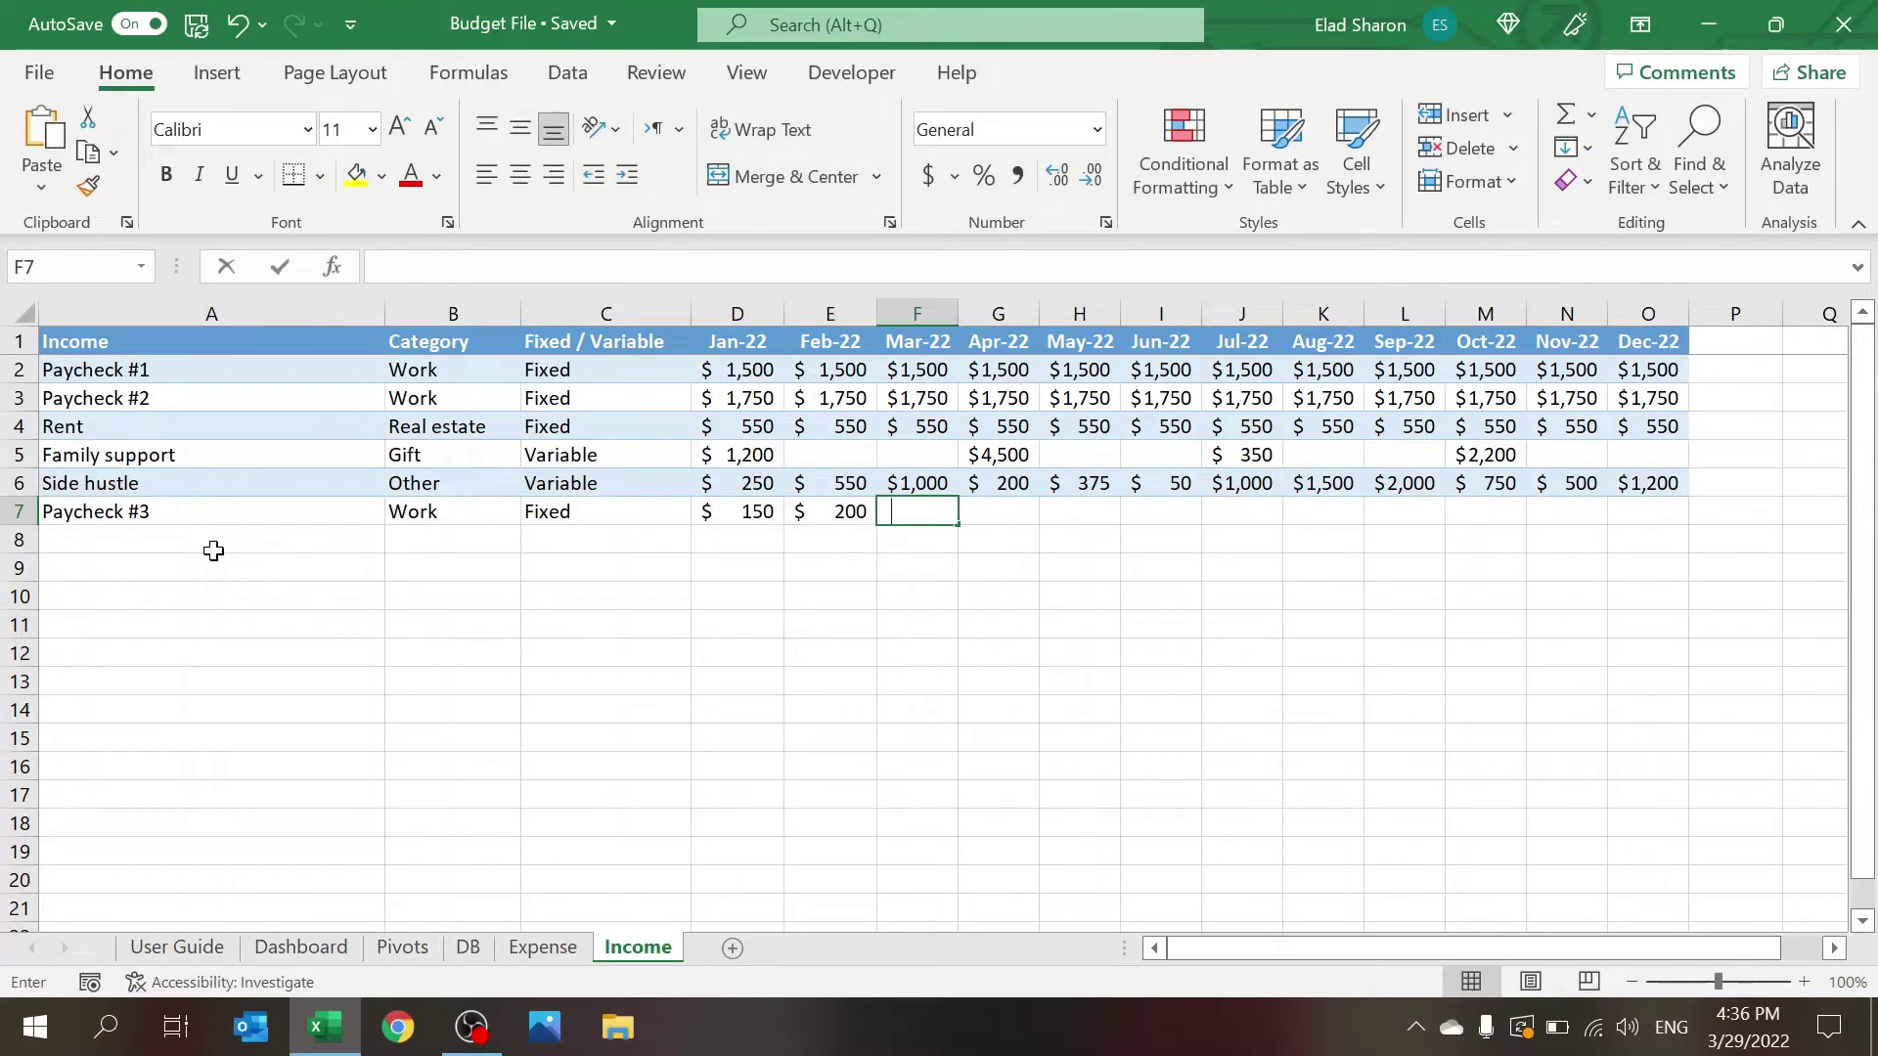
key("Tab")
key("Tab")
key("Tab")
key("Tab")
key("Tab")
key("Tab")
type("500")
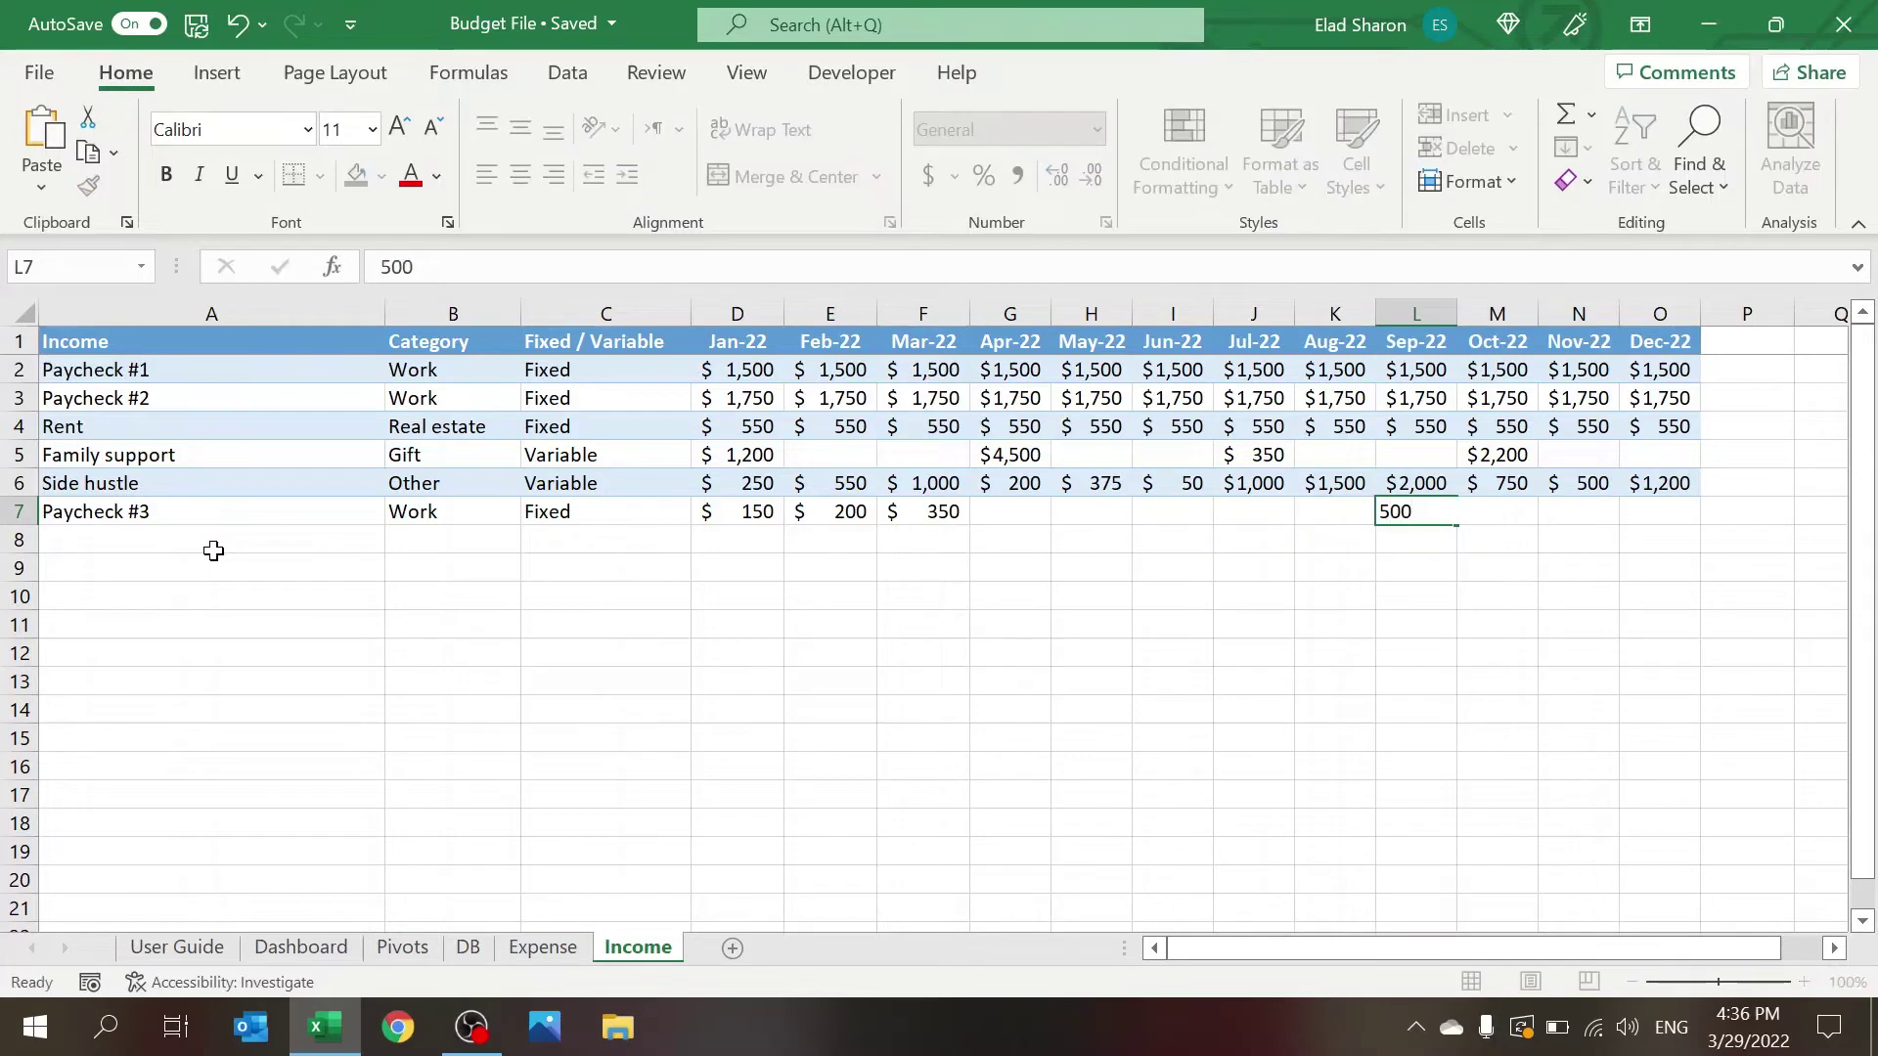
key("Return")
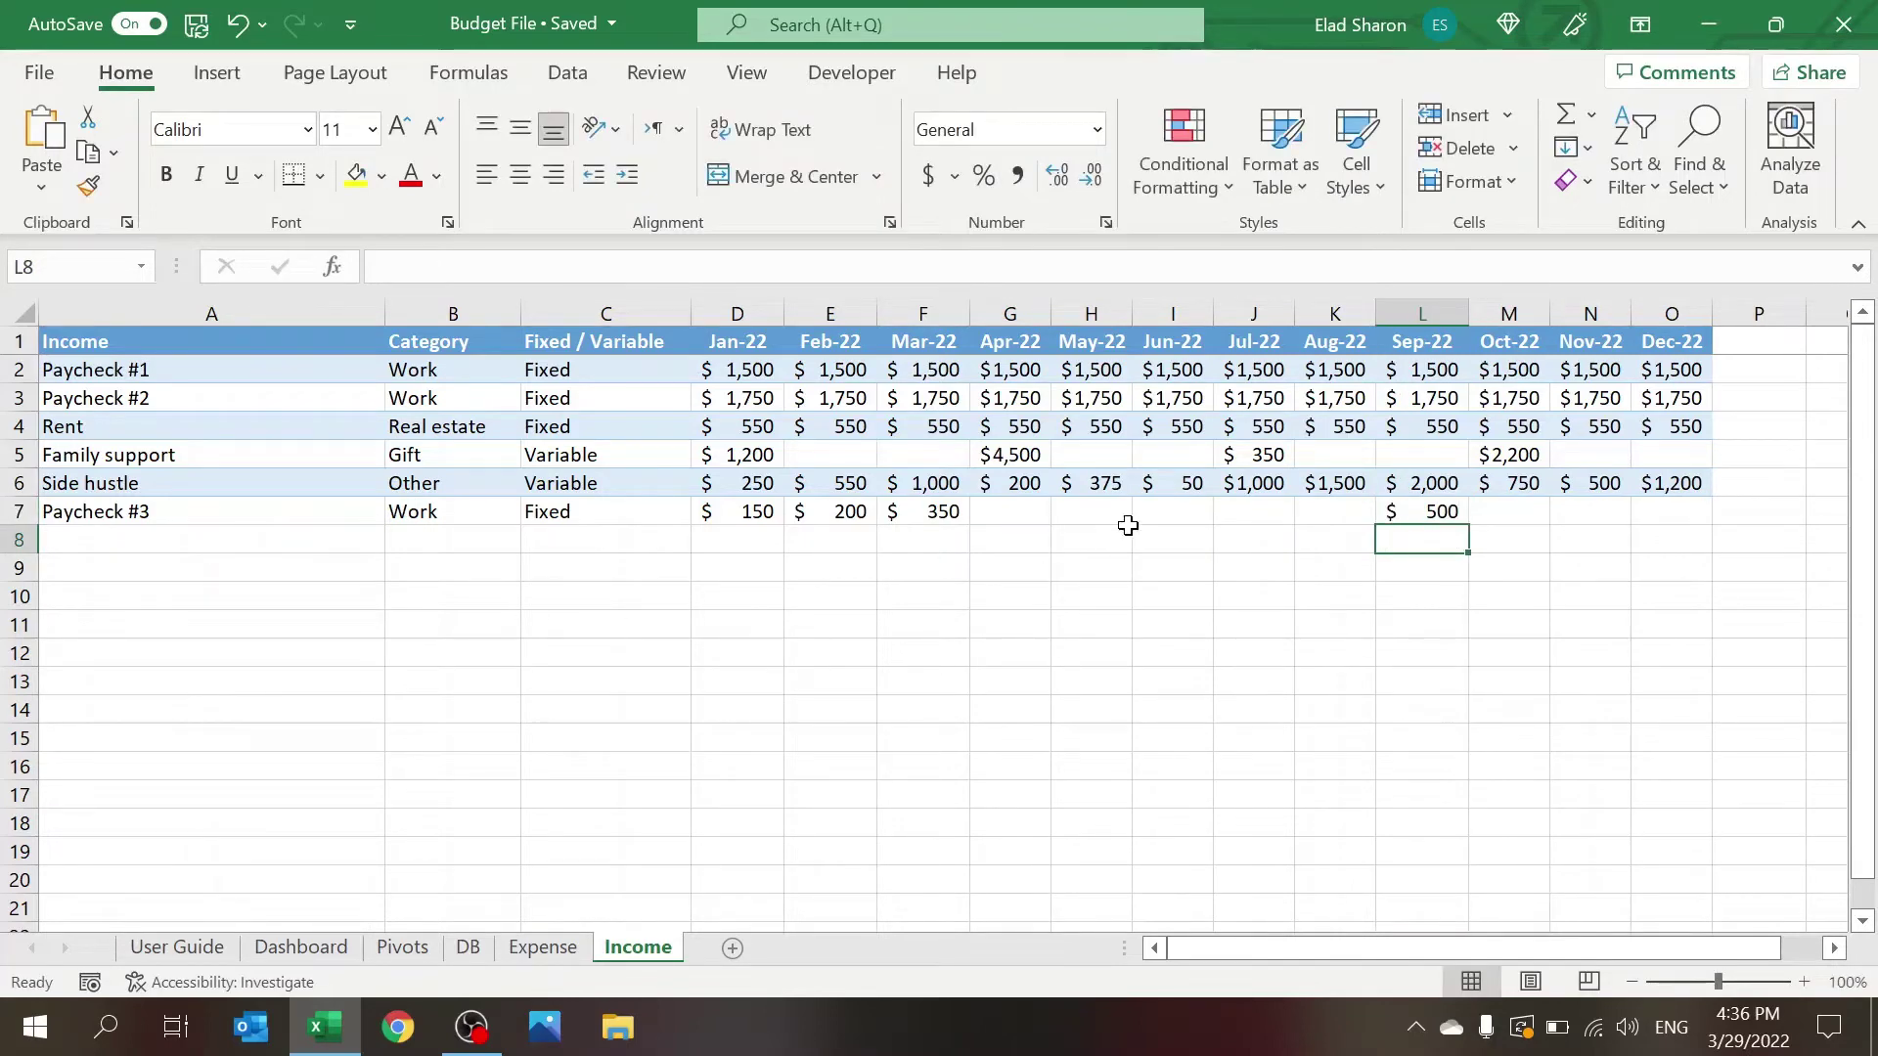
Step: Add a 1/1/2023 Jan-23 header in P1 and copy column O's formatting onto column P
left_click(734, 341)
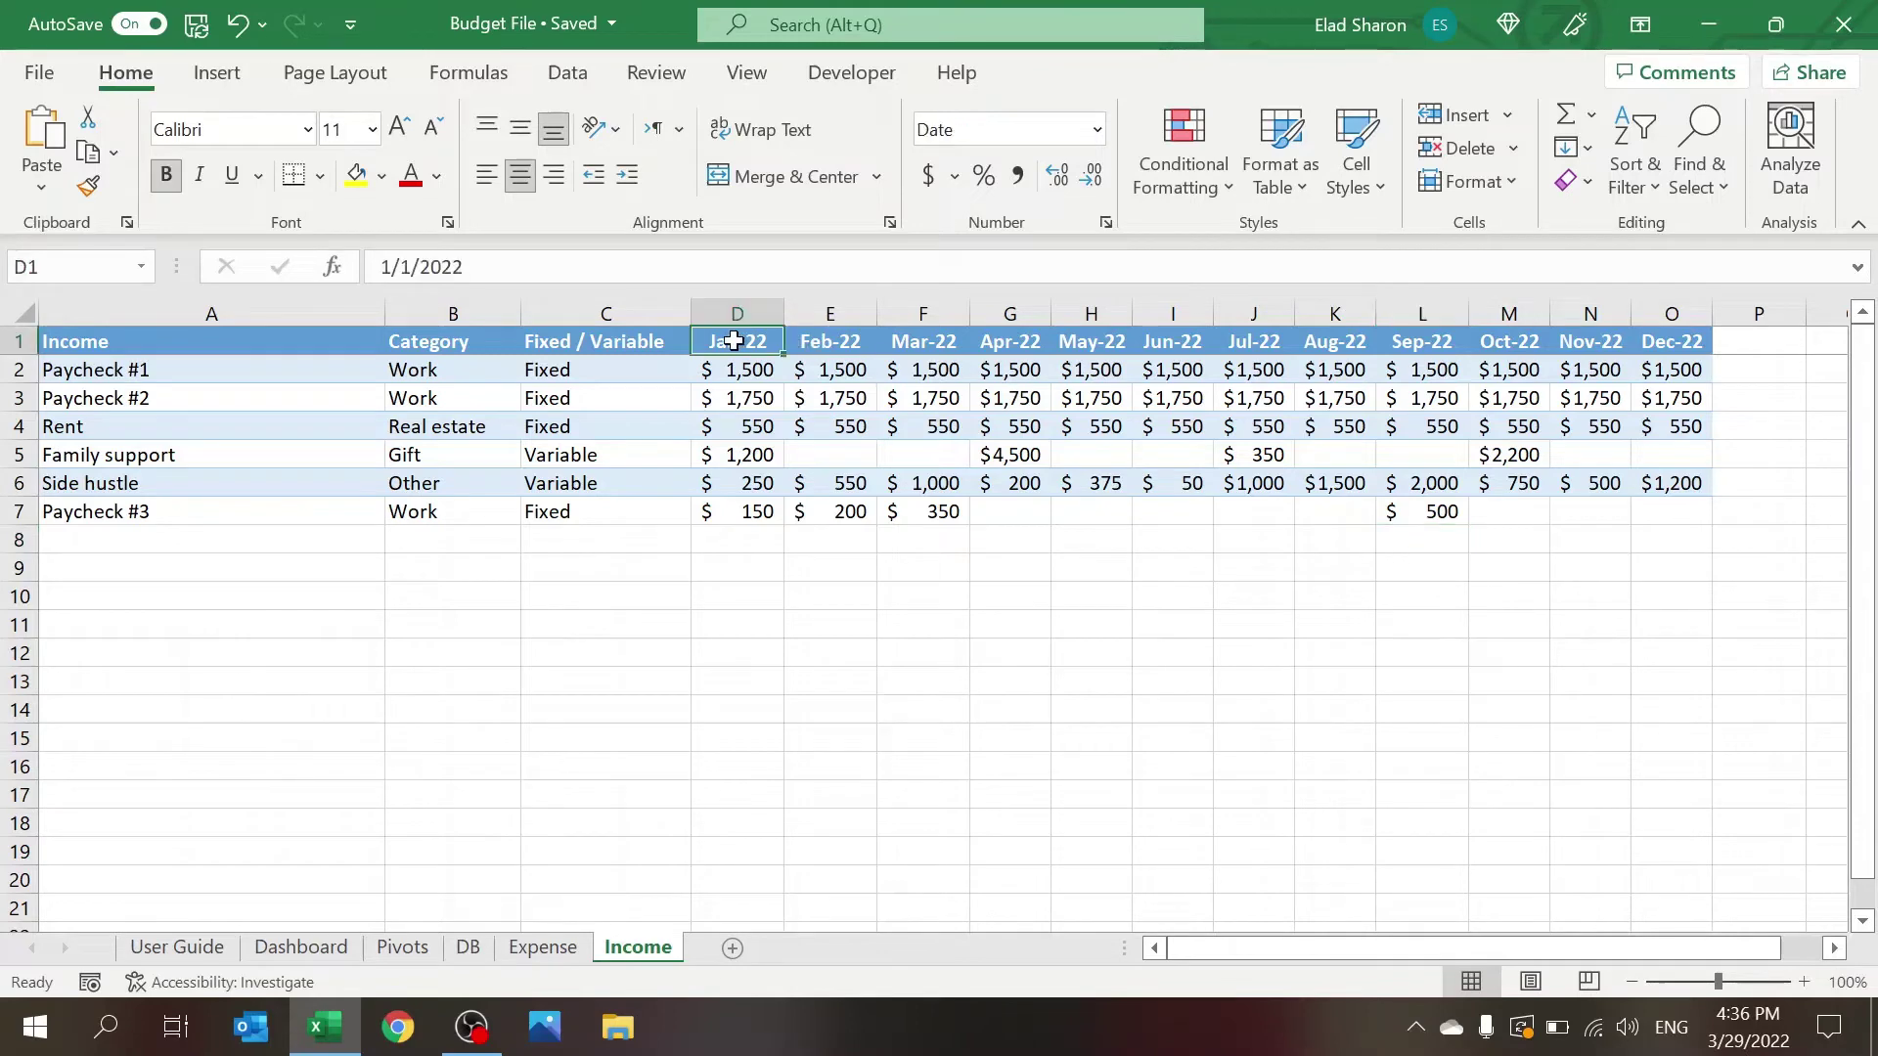
left_click(1652, 340)
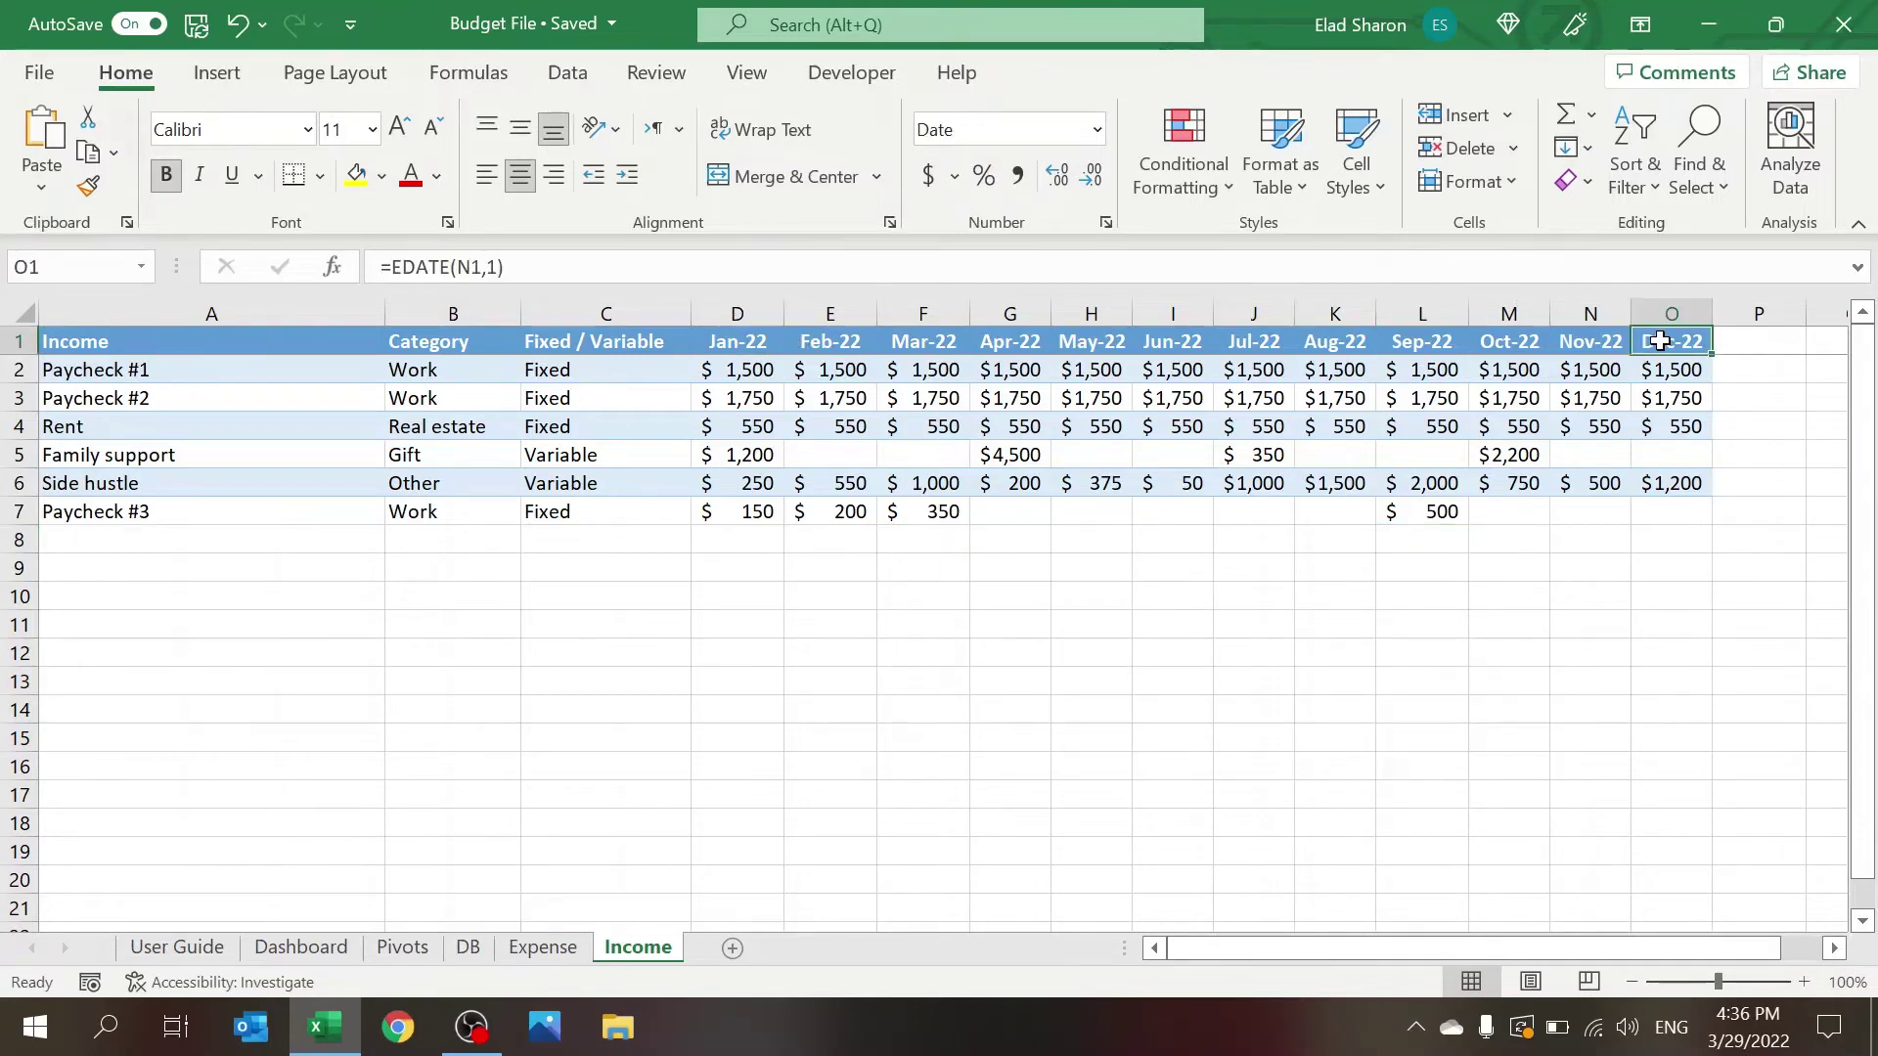
left_click(1742, 347)
type("1/1/23")
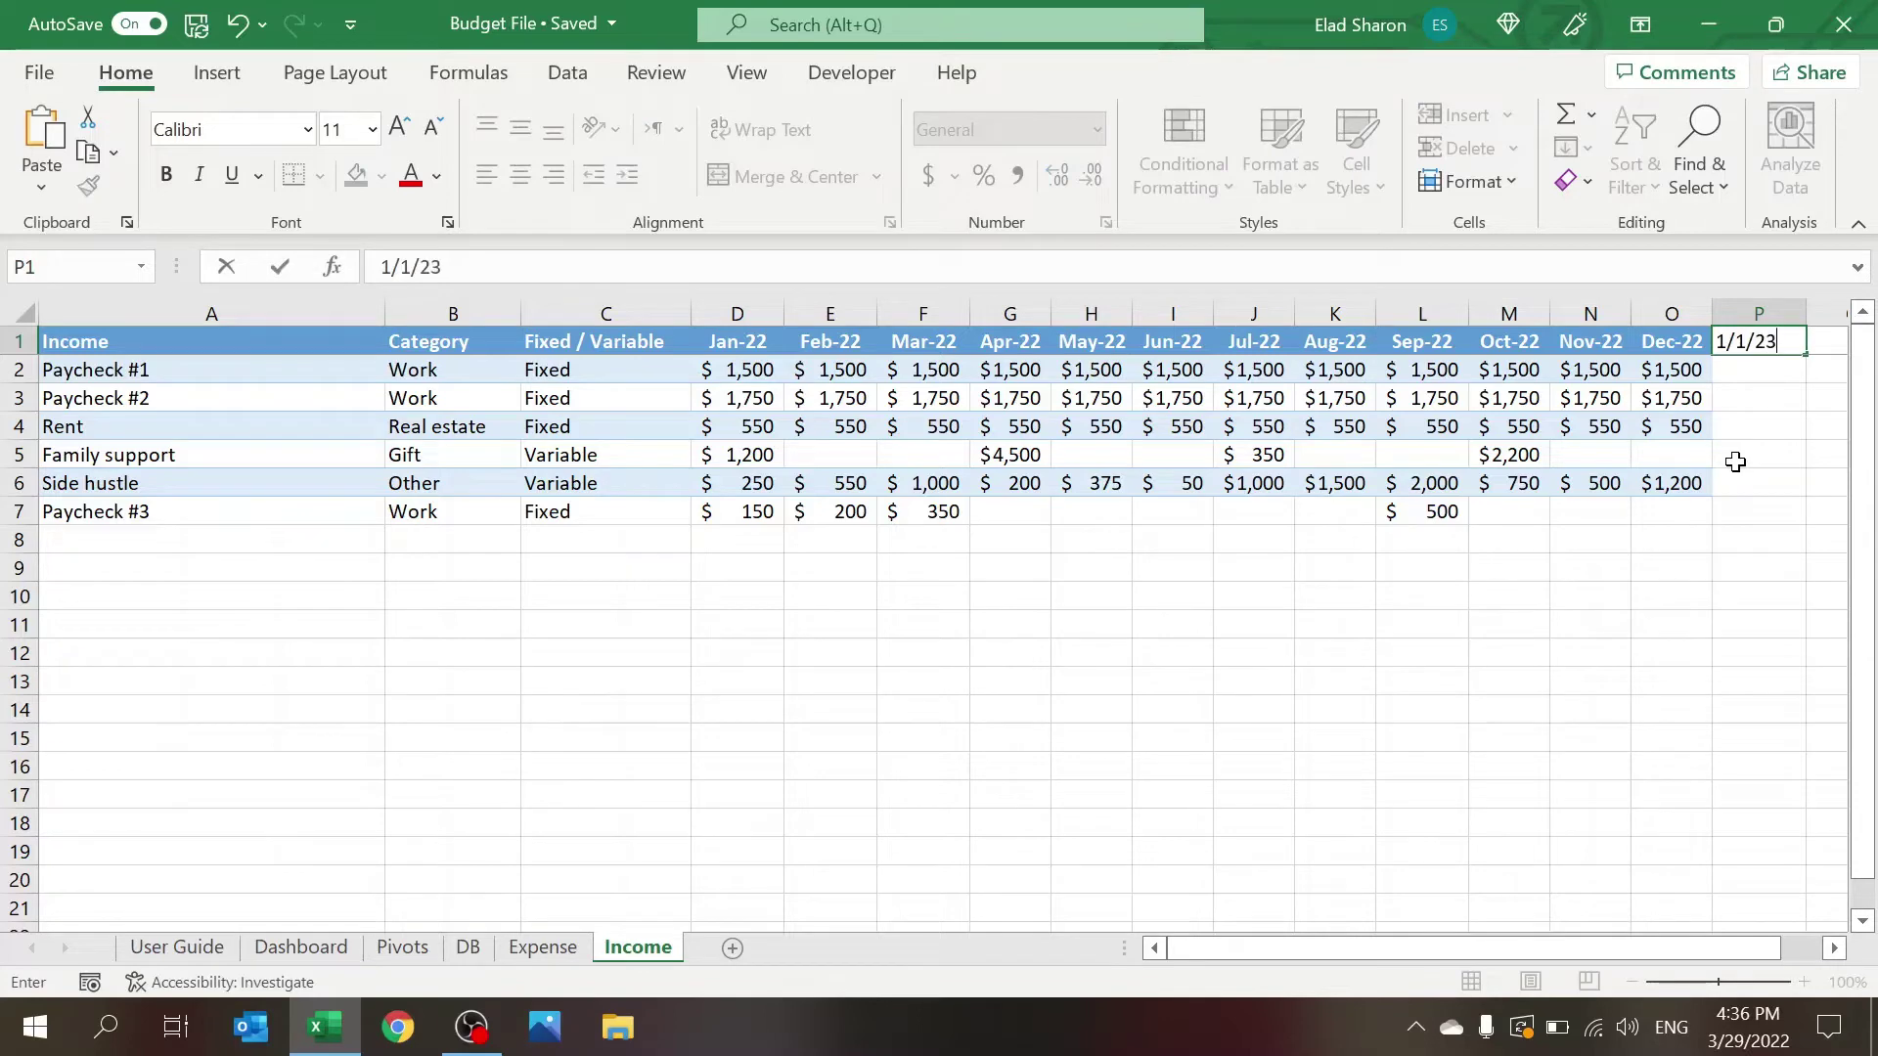
key("Return")
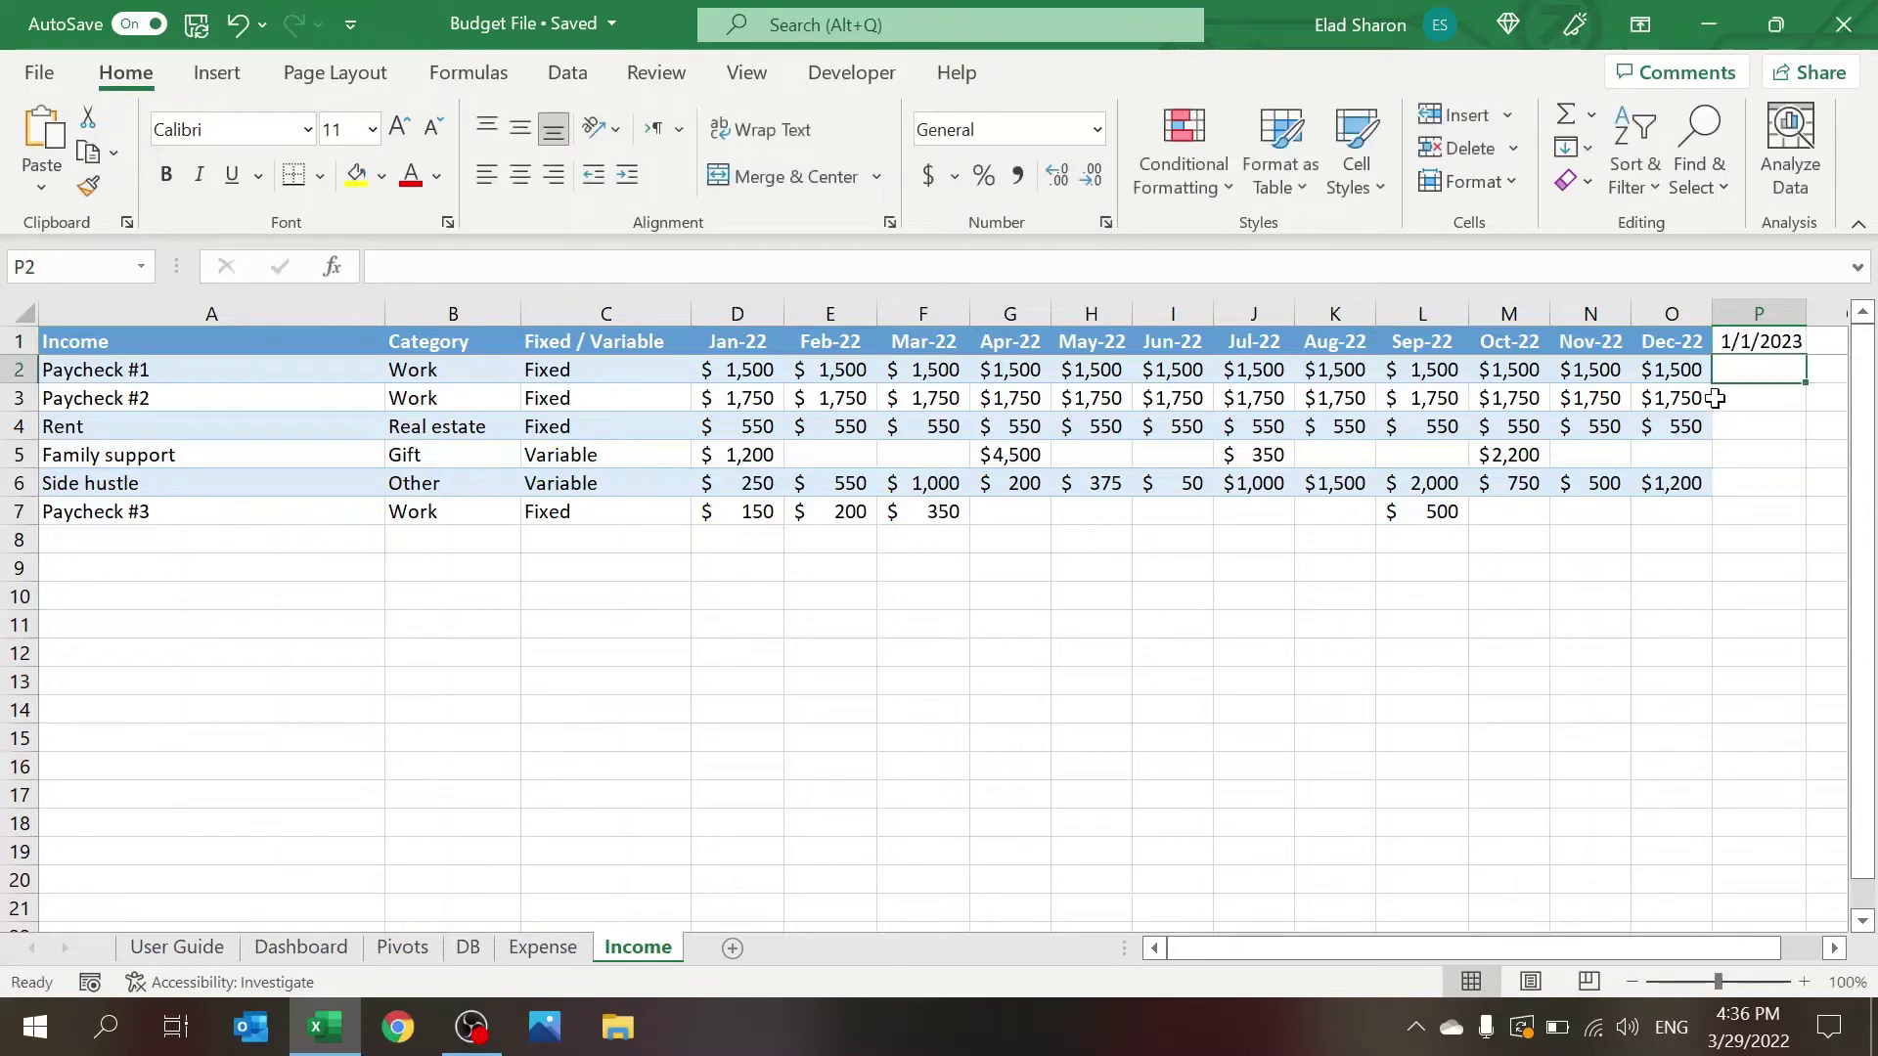
left_click(1672, 313)
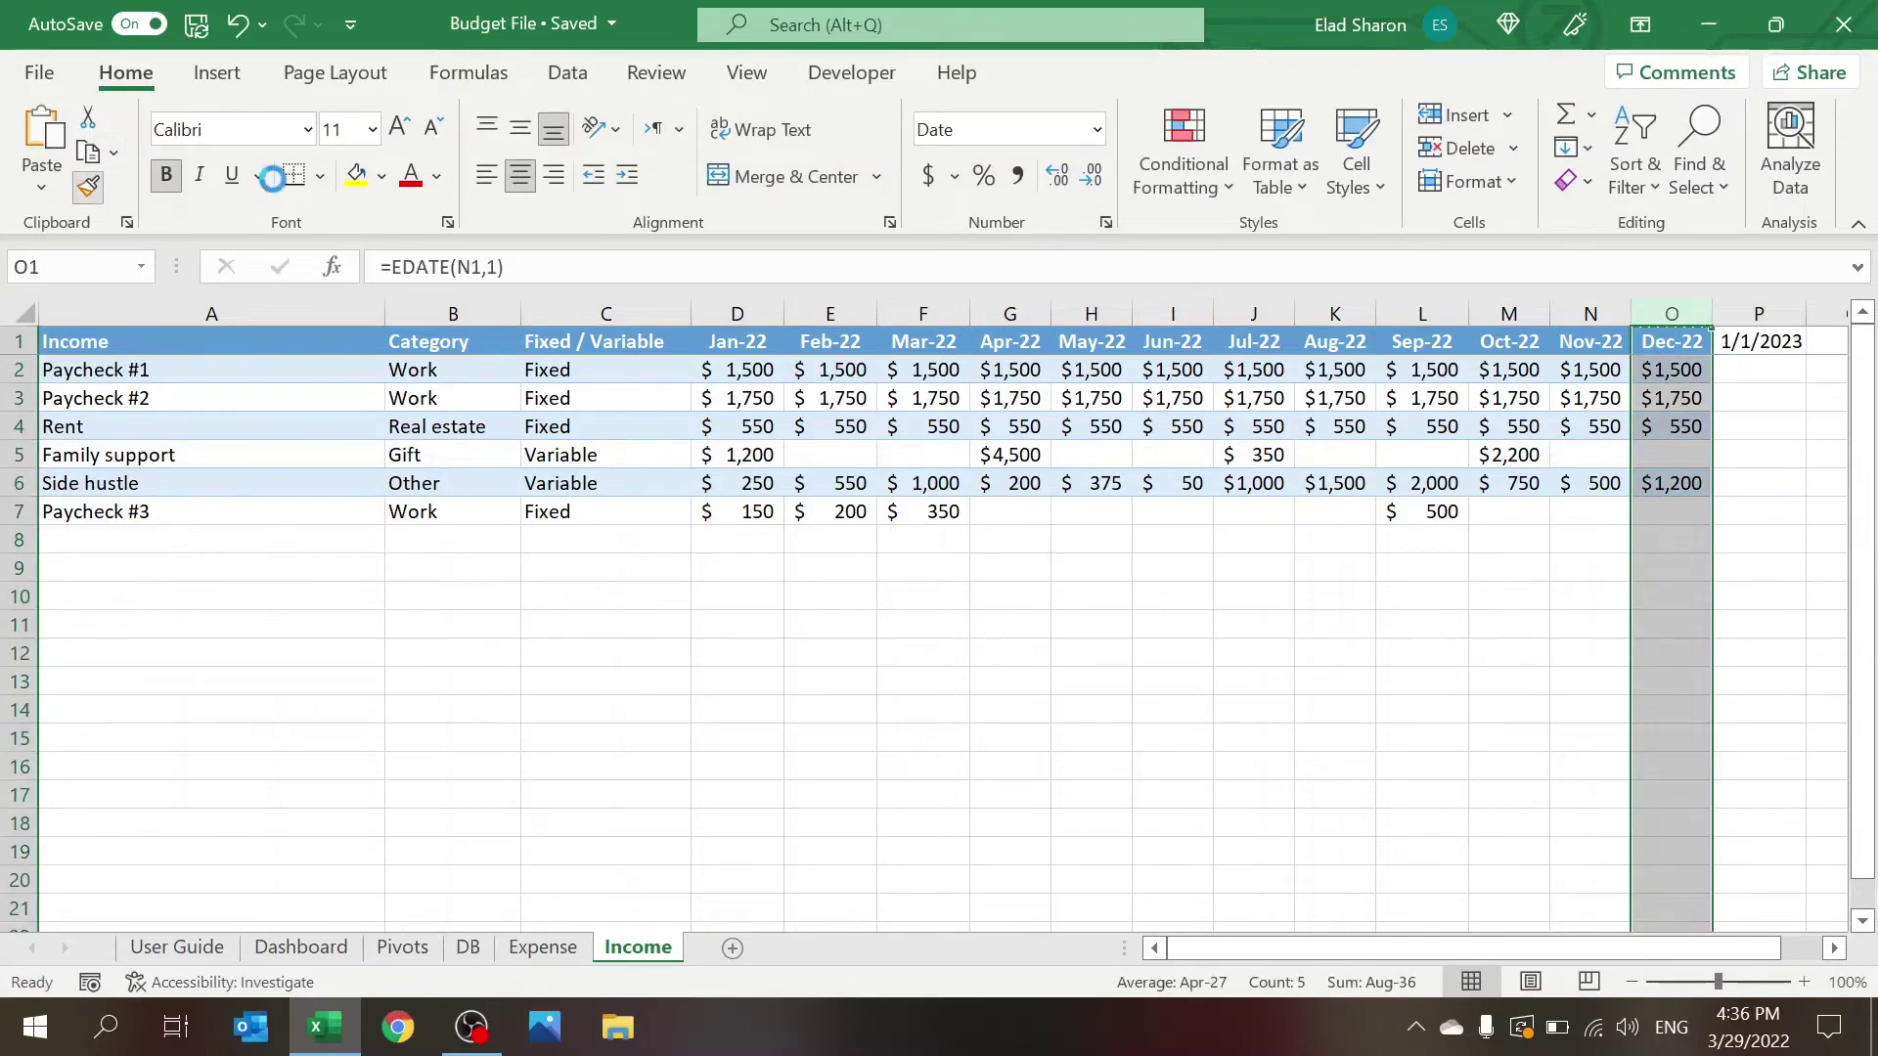
left_click(88, 185)
left_click(1786, 322)
left_click(1619, 623)
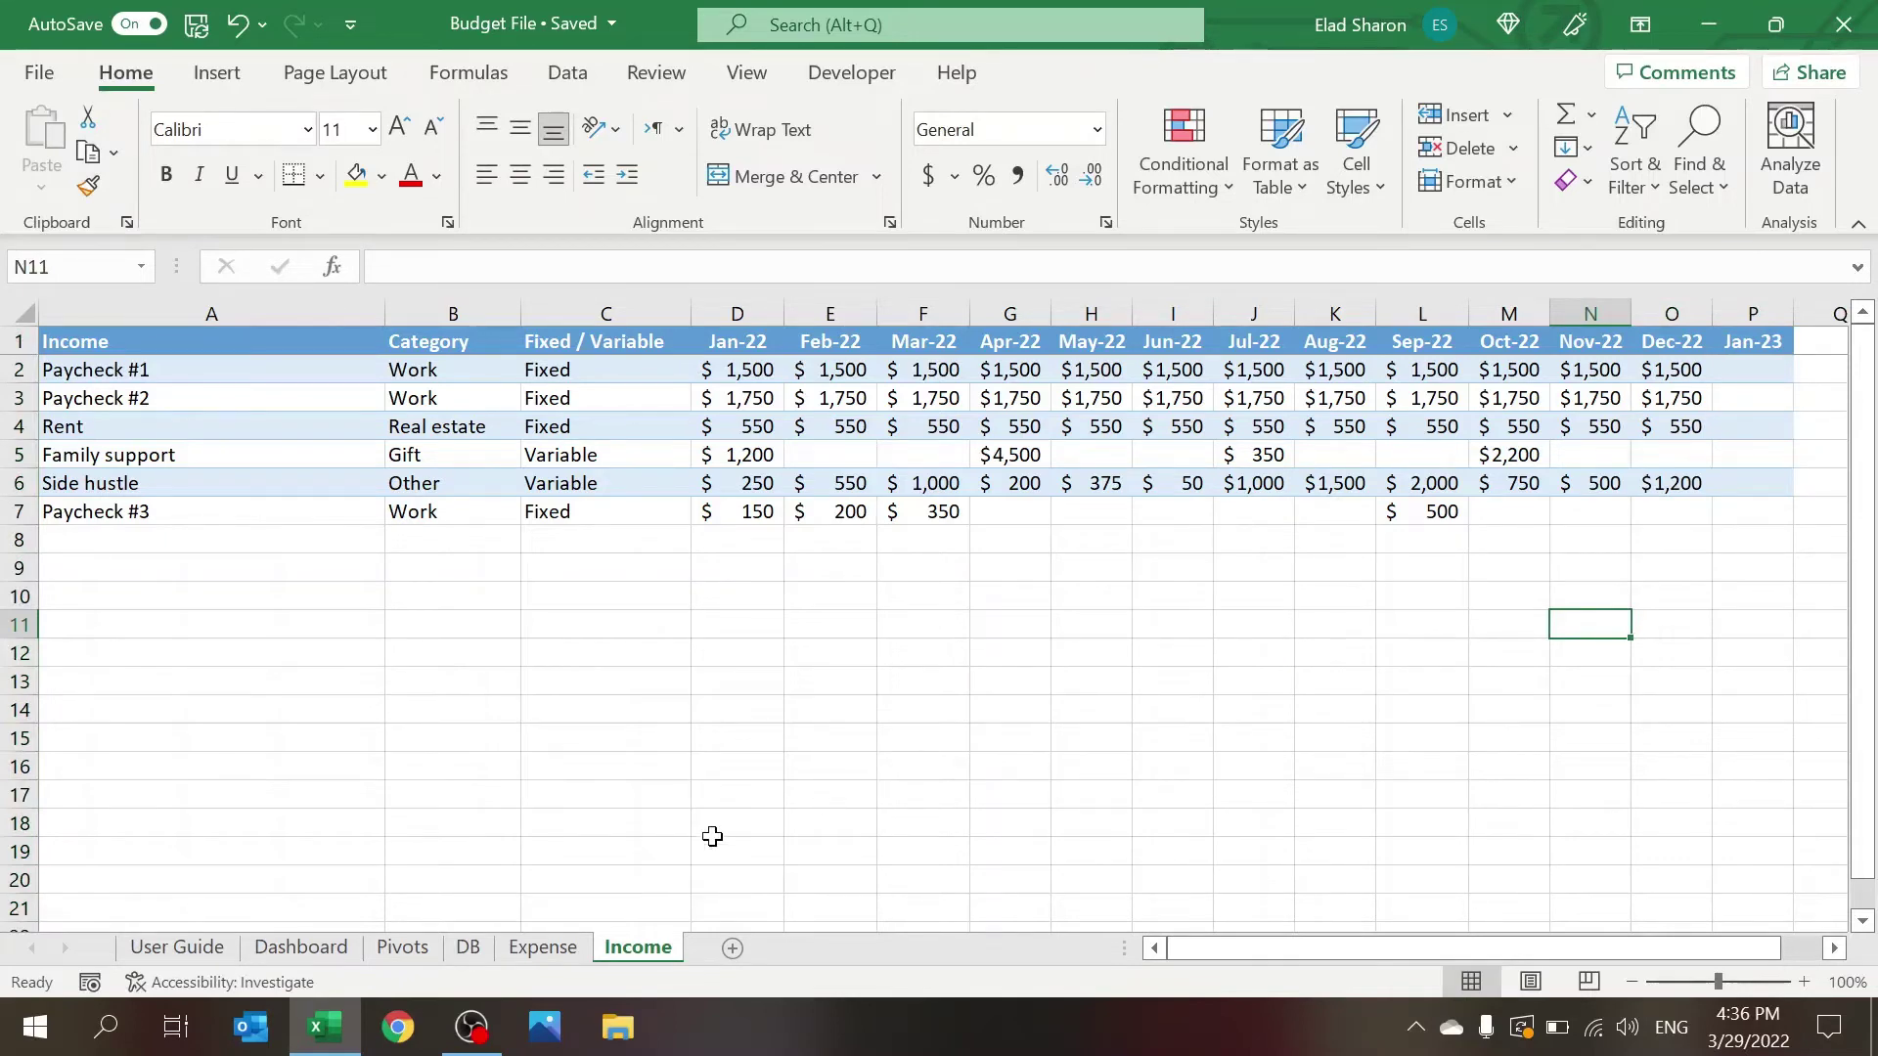
Step: Enter $800 Jan-23 income for Paycheck #3 and apply column L's currency format to column P
left_click(1750, 513)
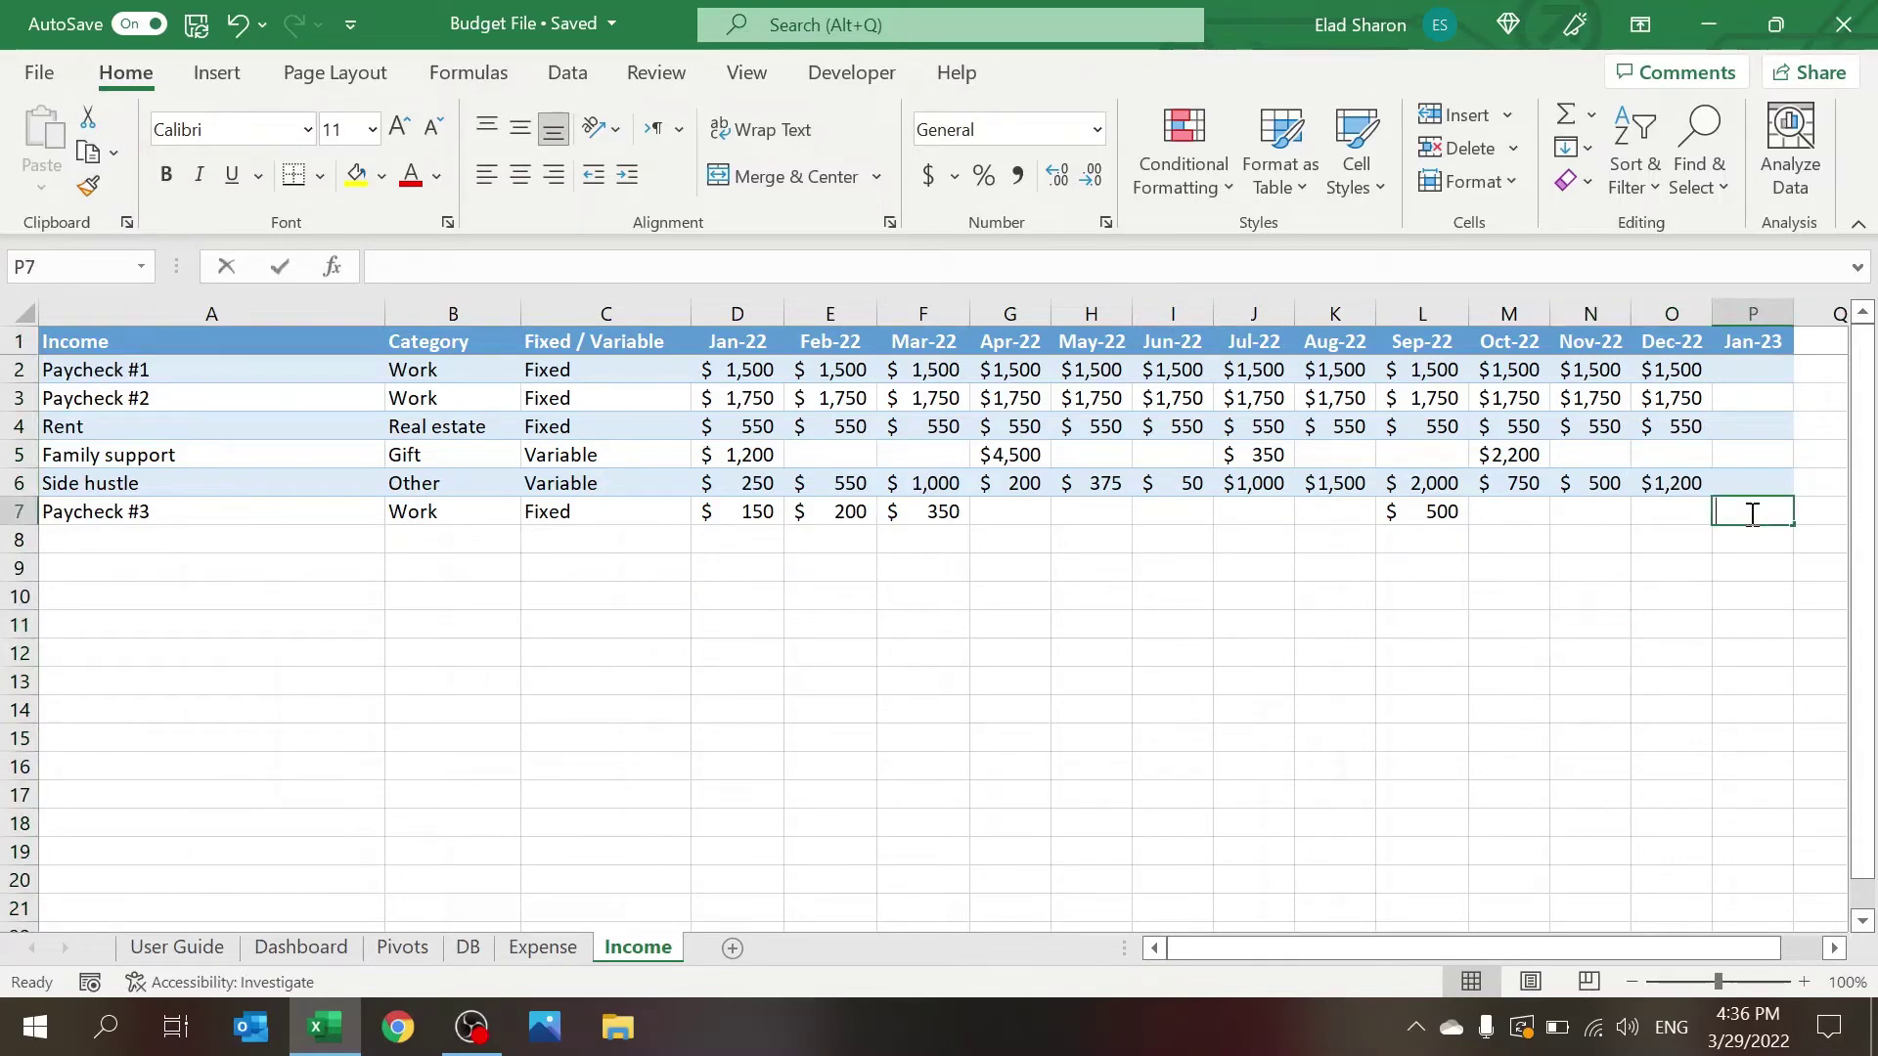
type("800")
key("ctrl+Return")
left_click(1422, 313)
left_click(88, 186)
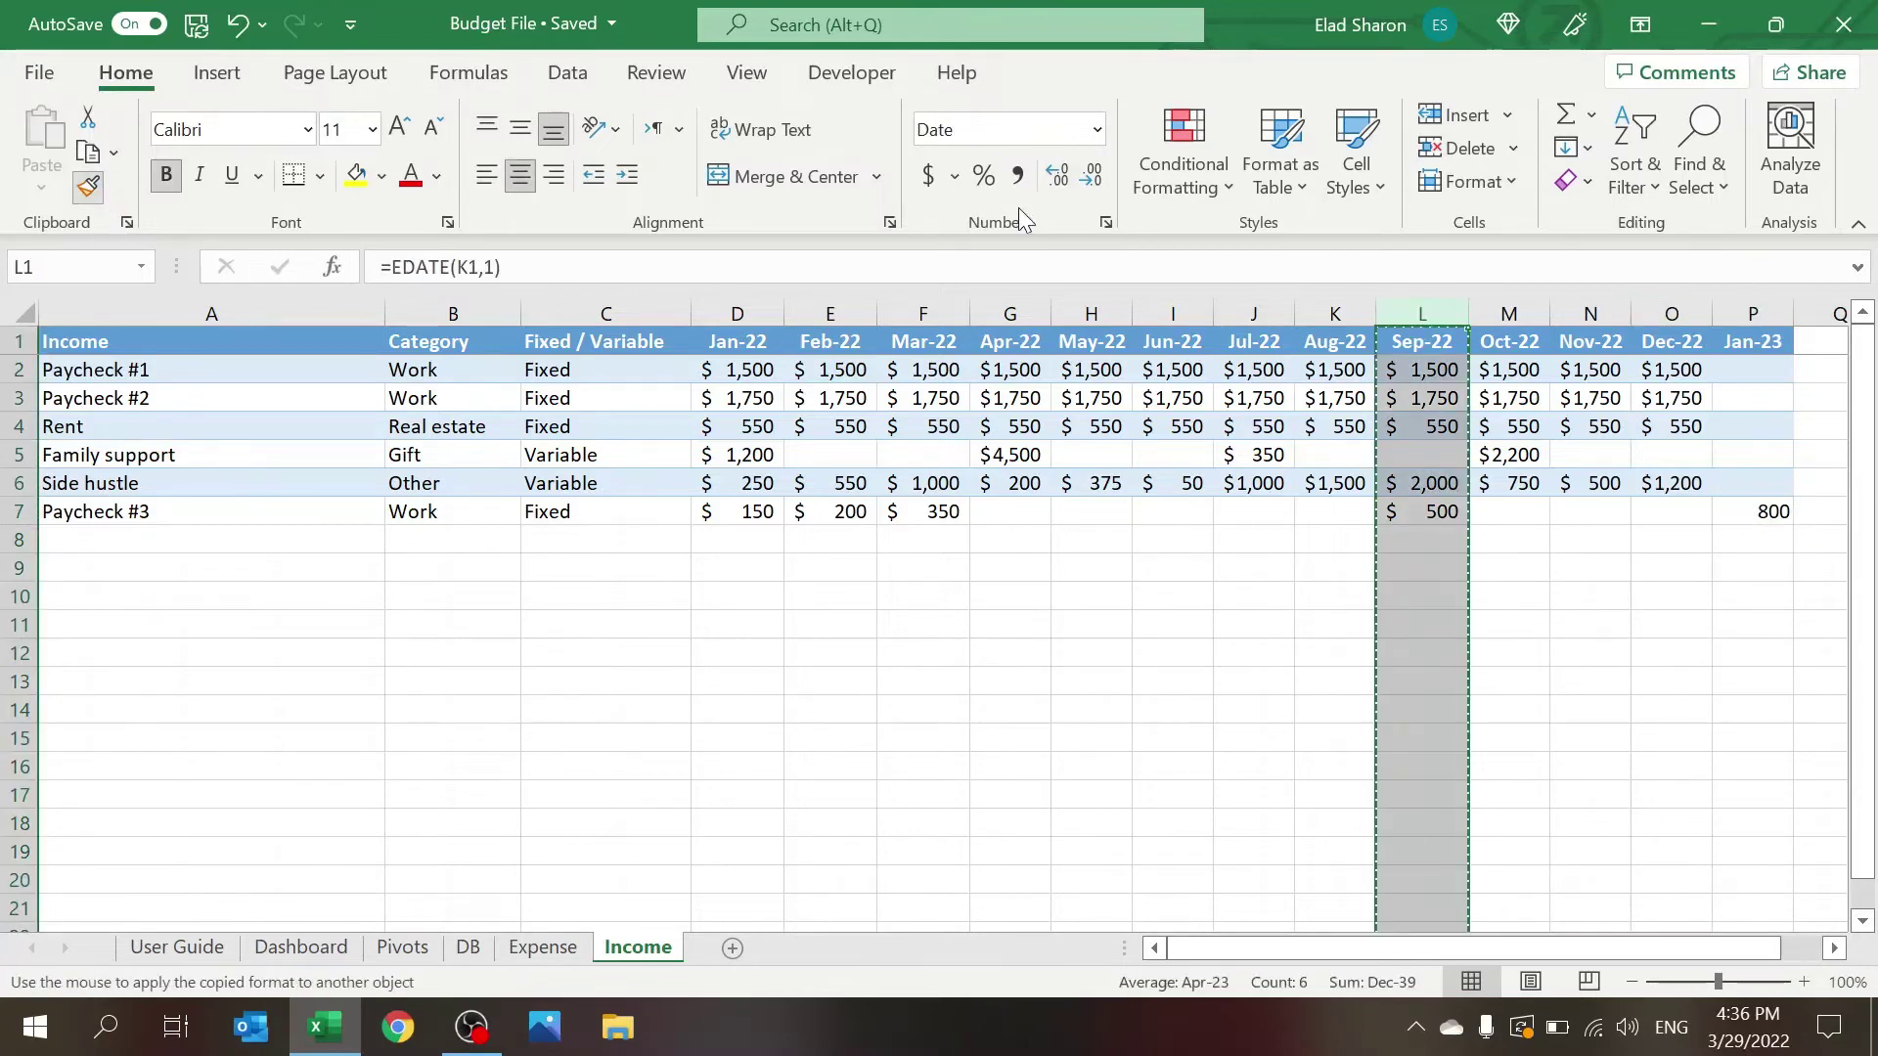
left_click(1751, 313)
left_click(1590, 595)
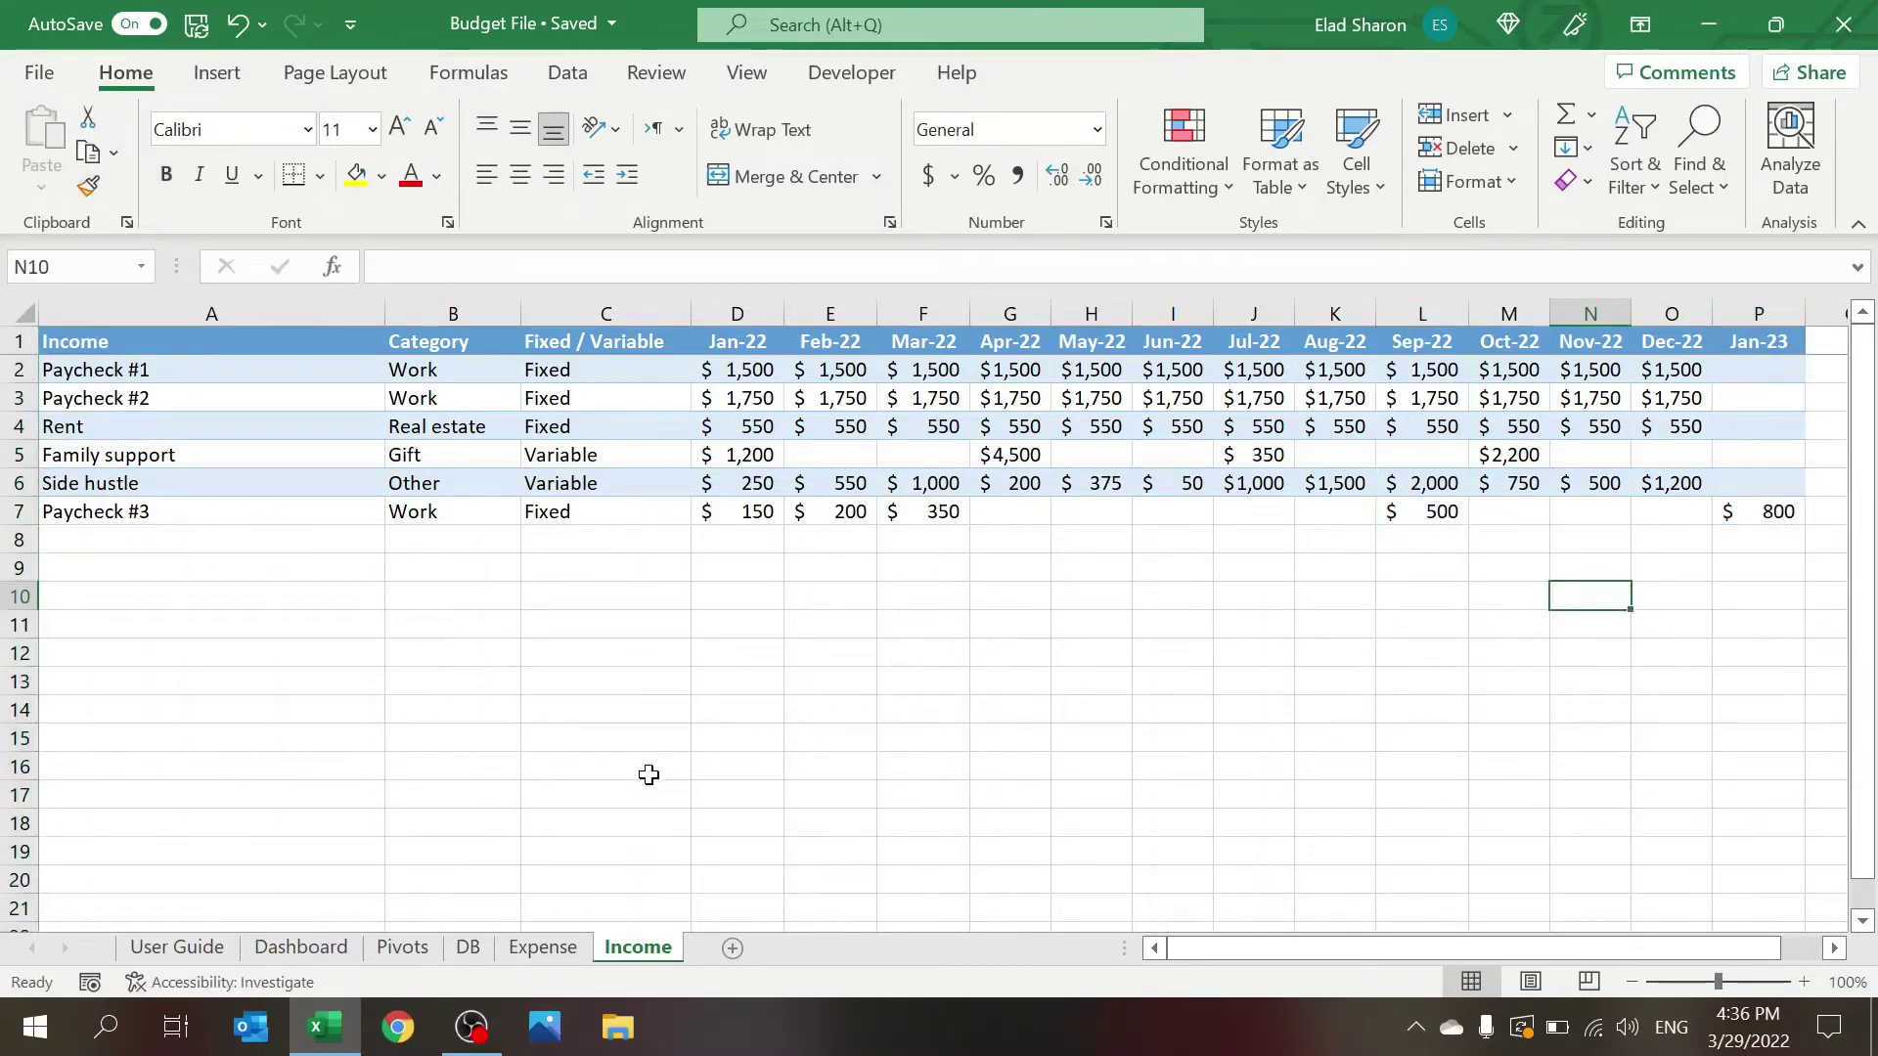
left_click(549, 949)
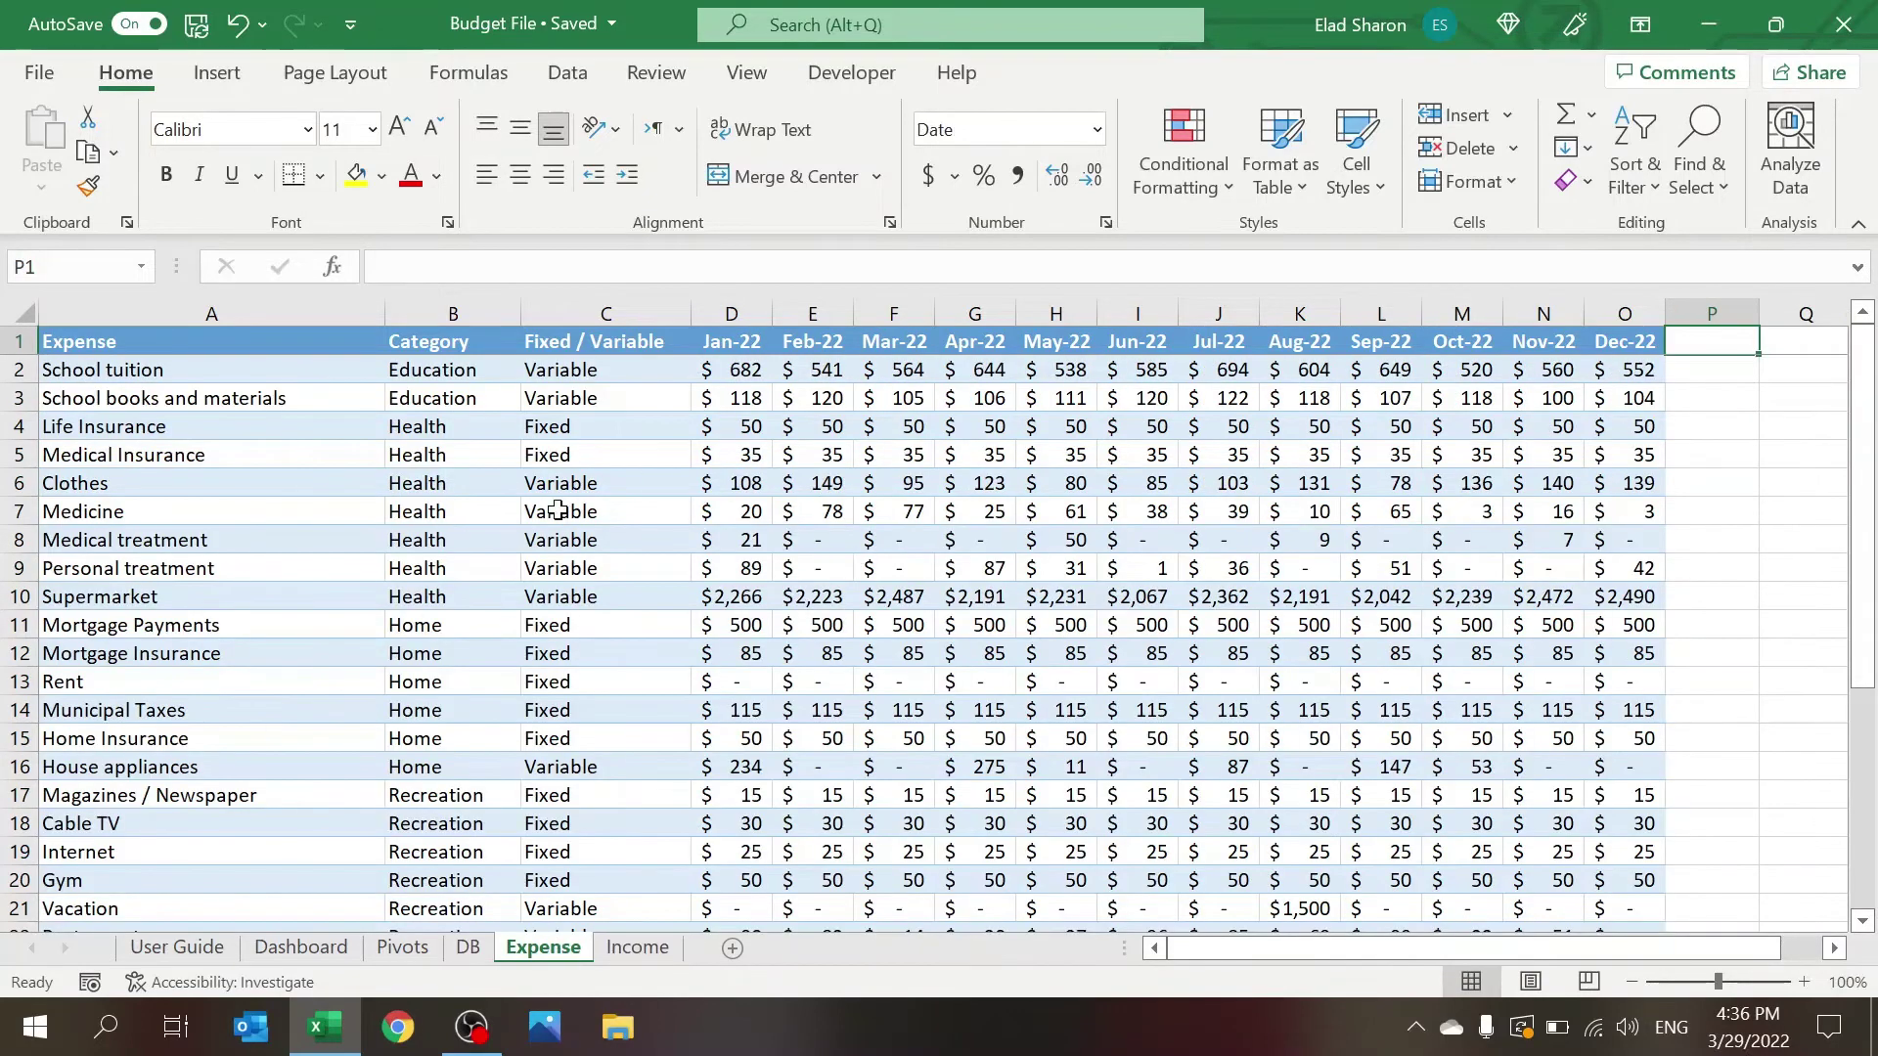
left_click(452, 574)
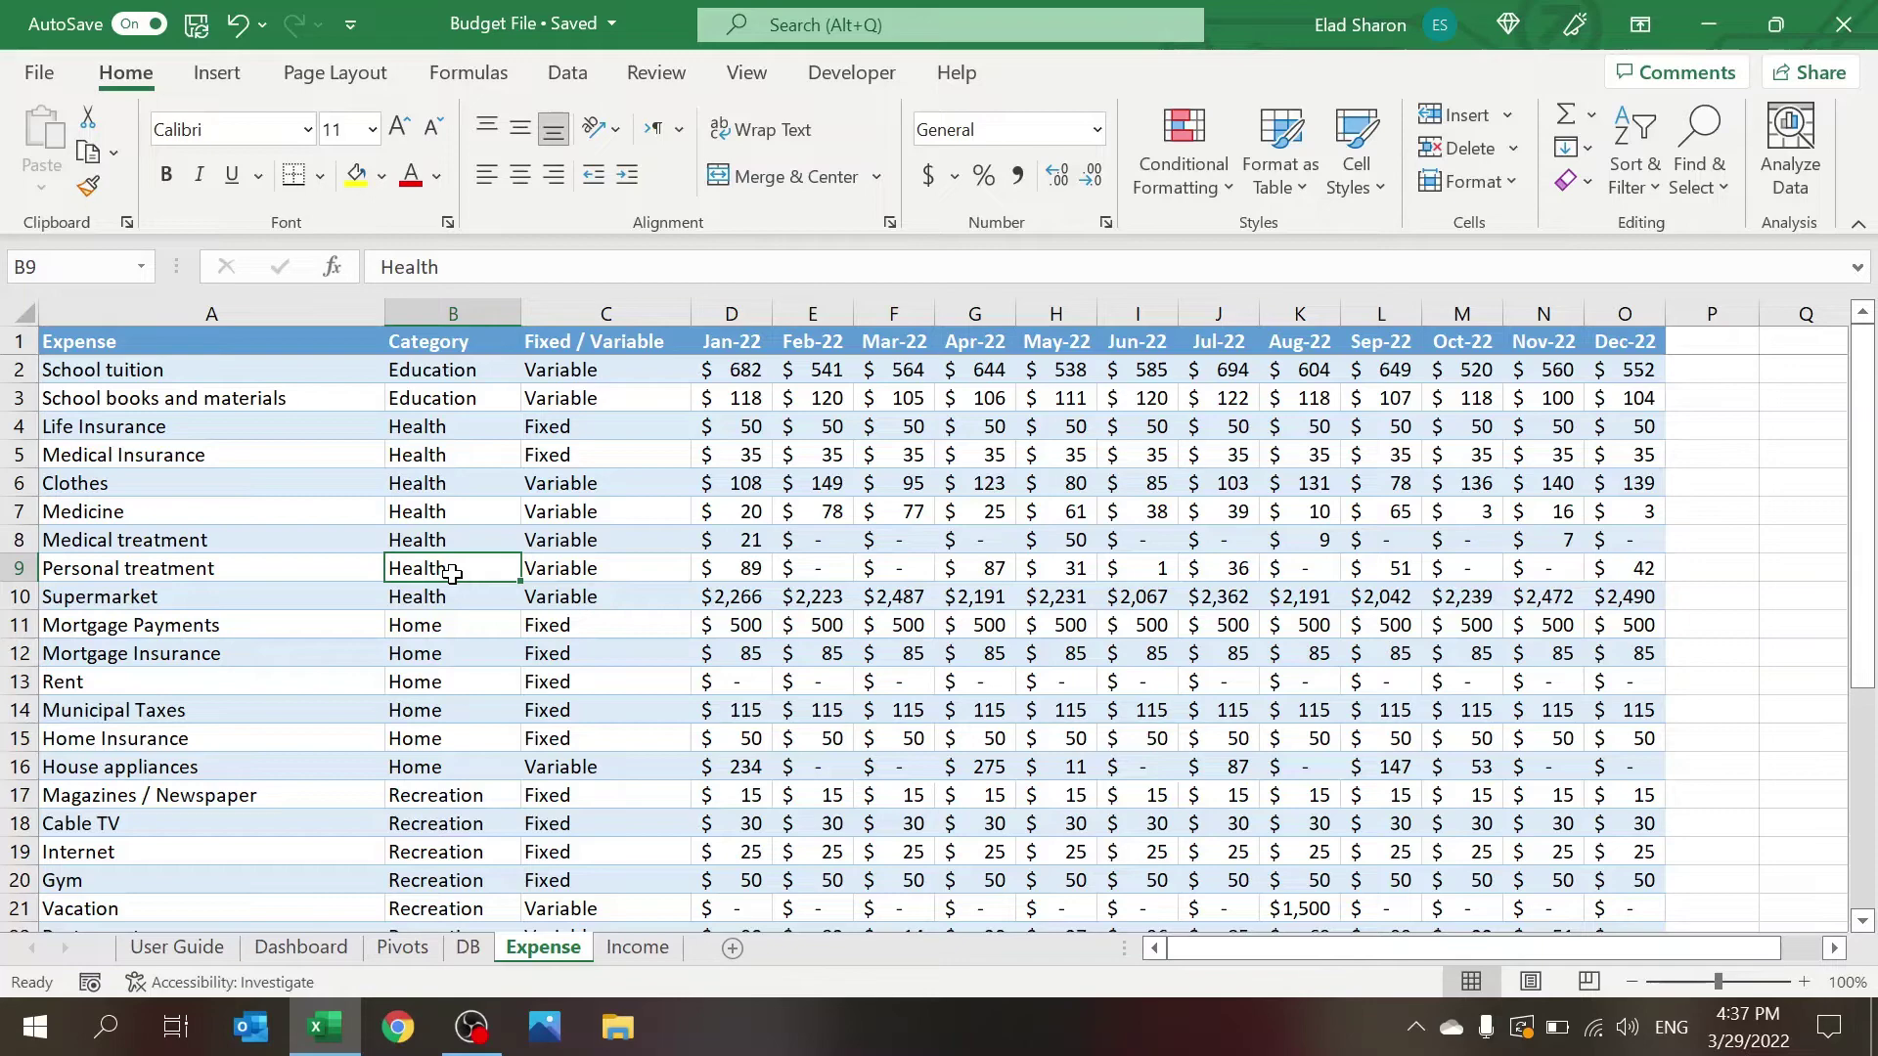
key("Page_Down")
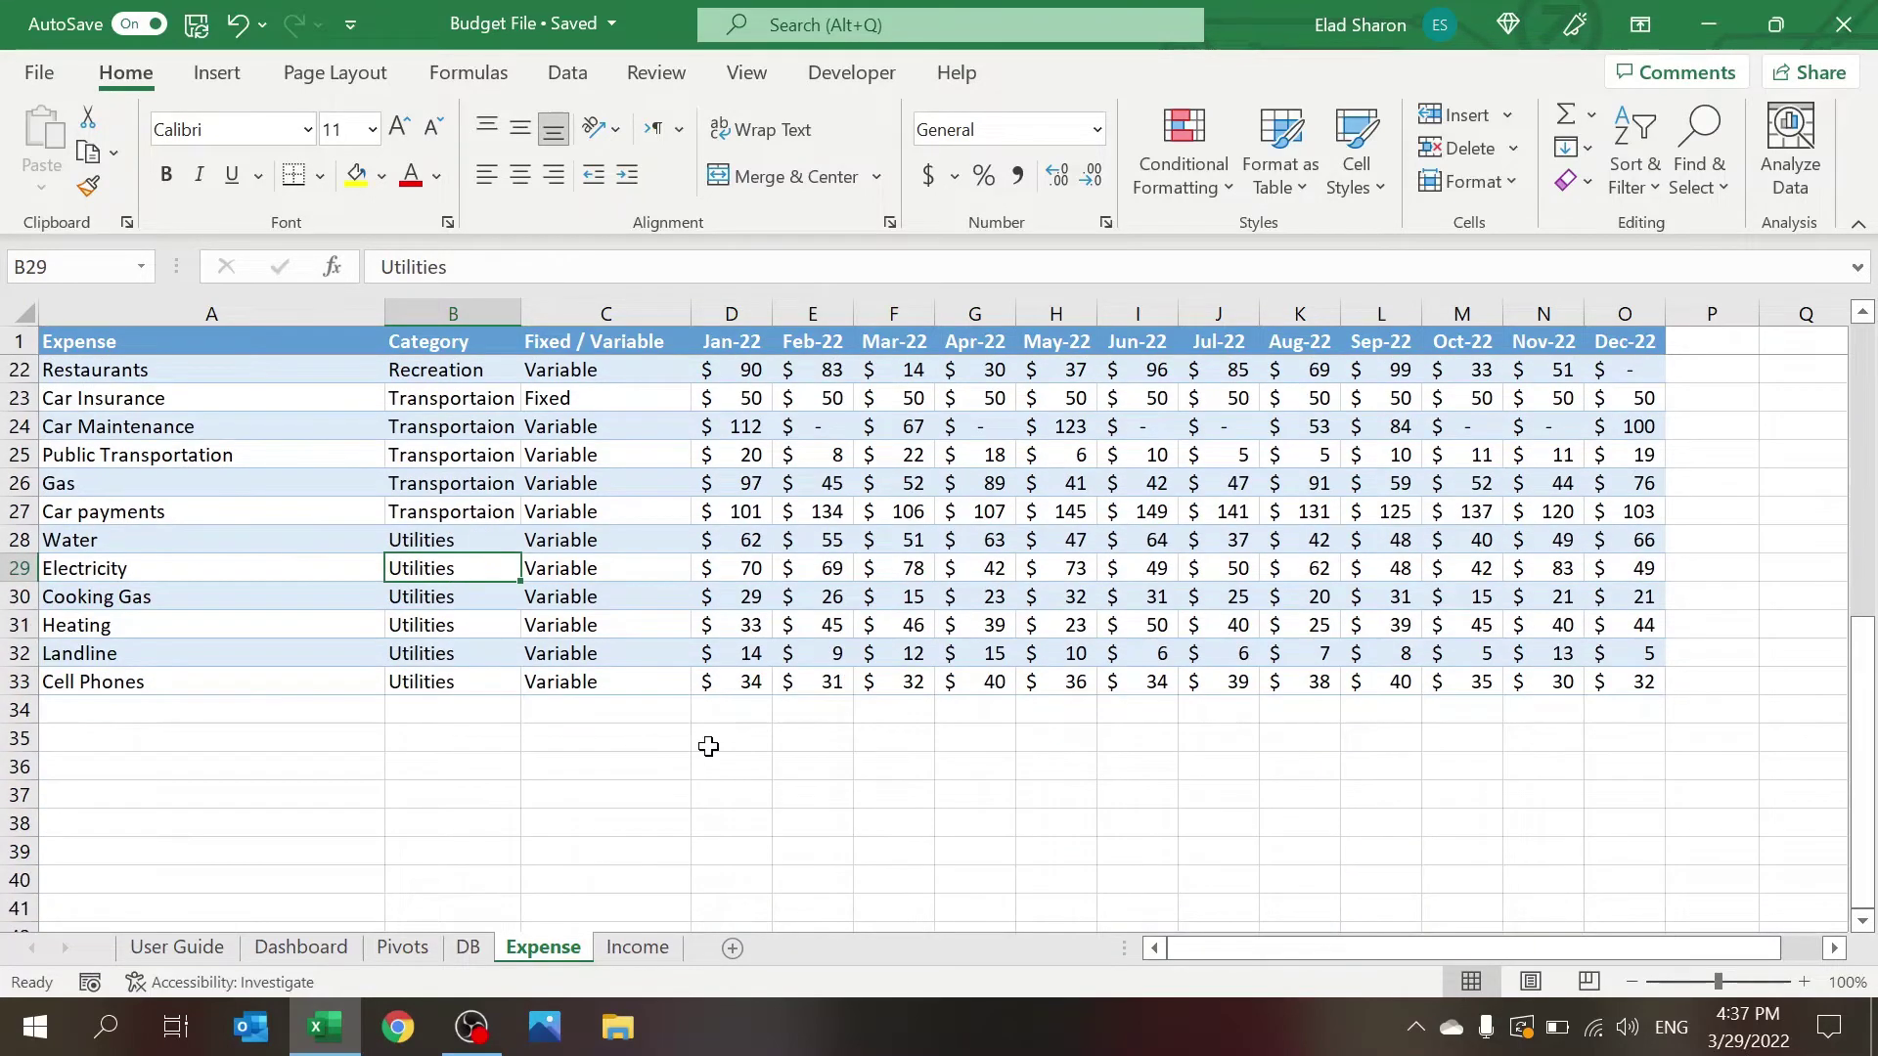
left_click(1864, 344)
left_click(288, 946)
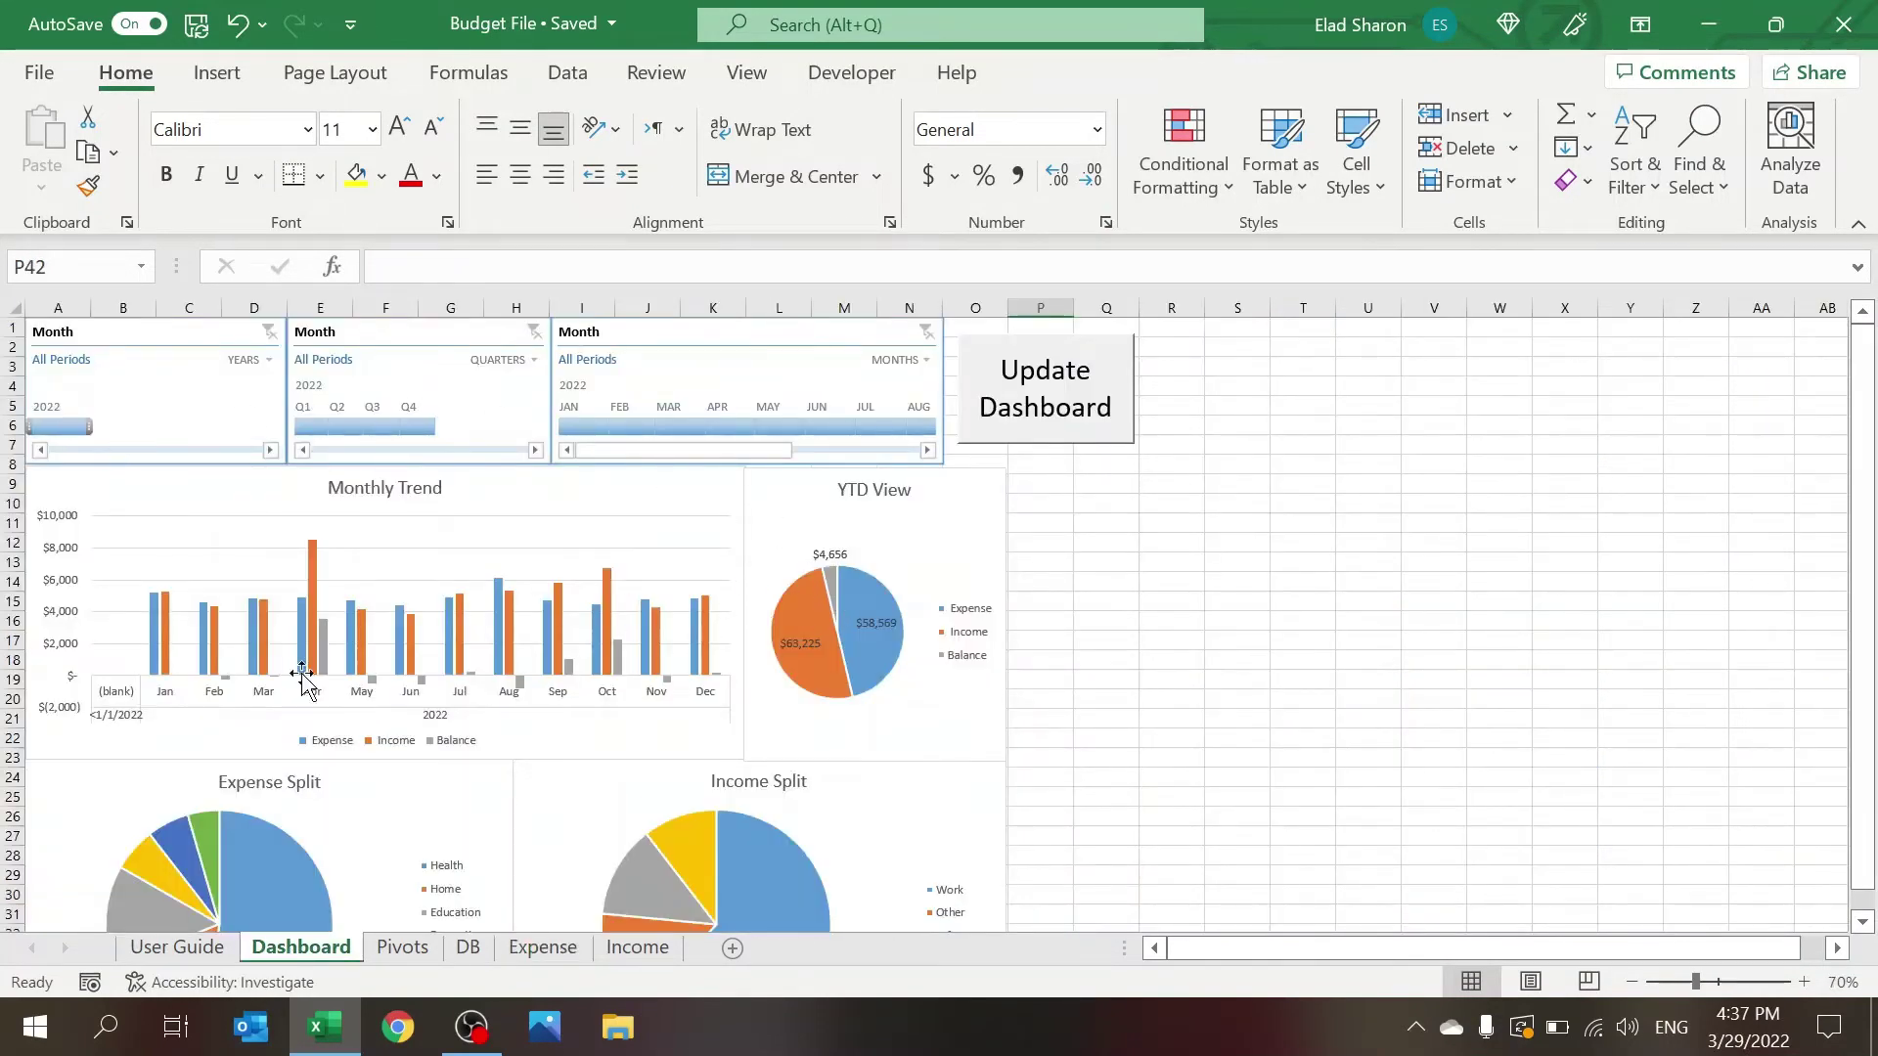
left_click(548, 949)
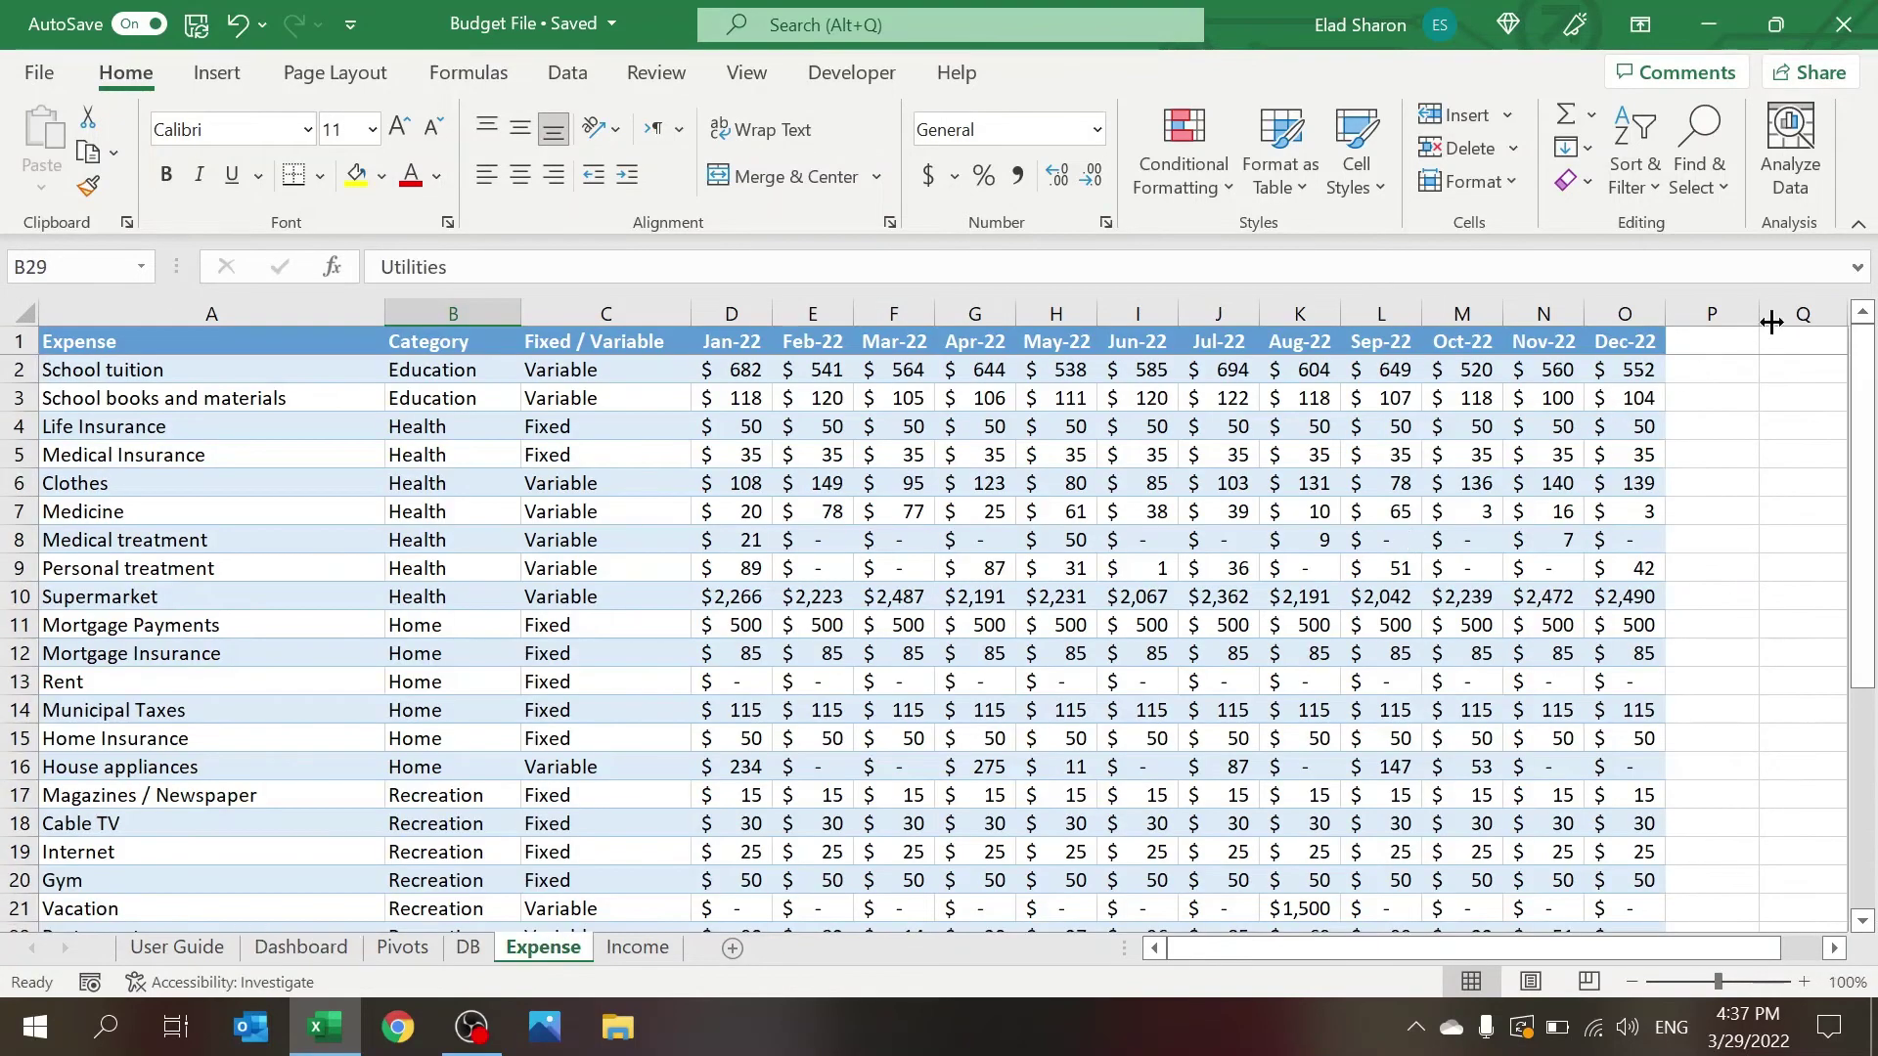
Step: Add a 1/1/23 Jan-23 header in P1 and format column P like column O
left_click(1734, 339)
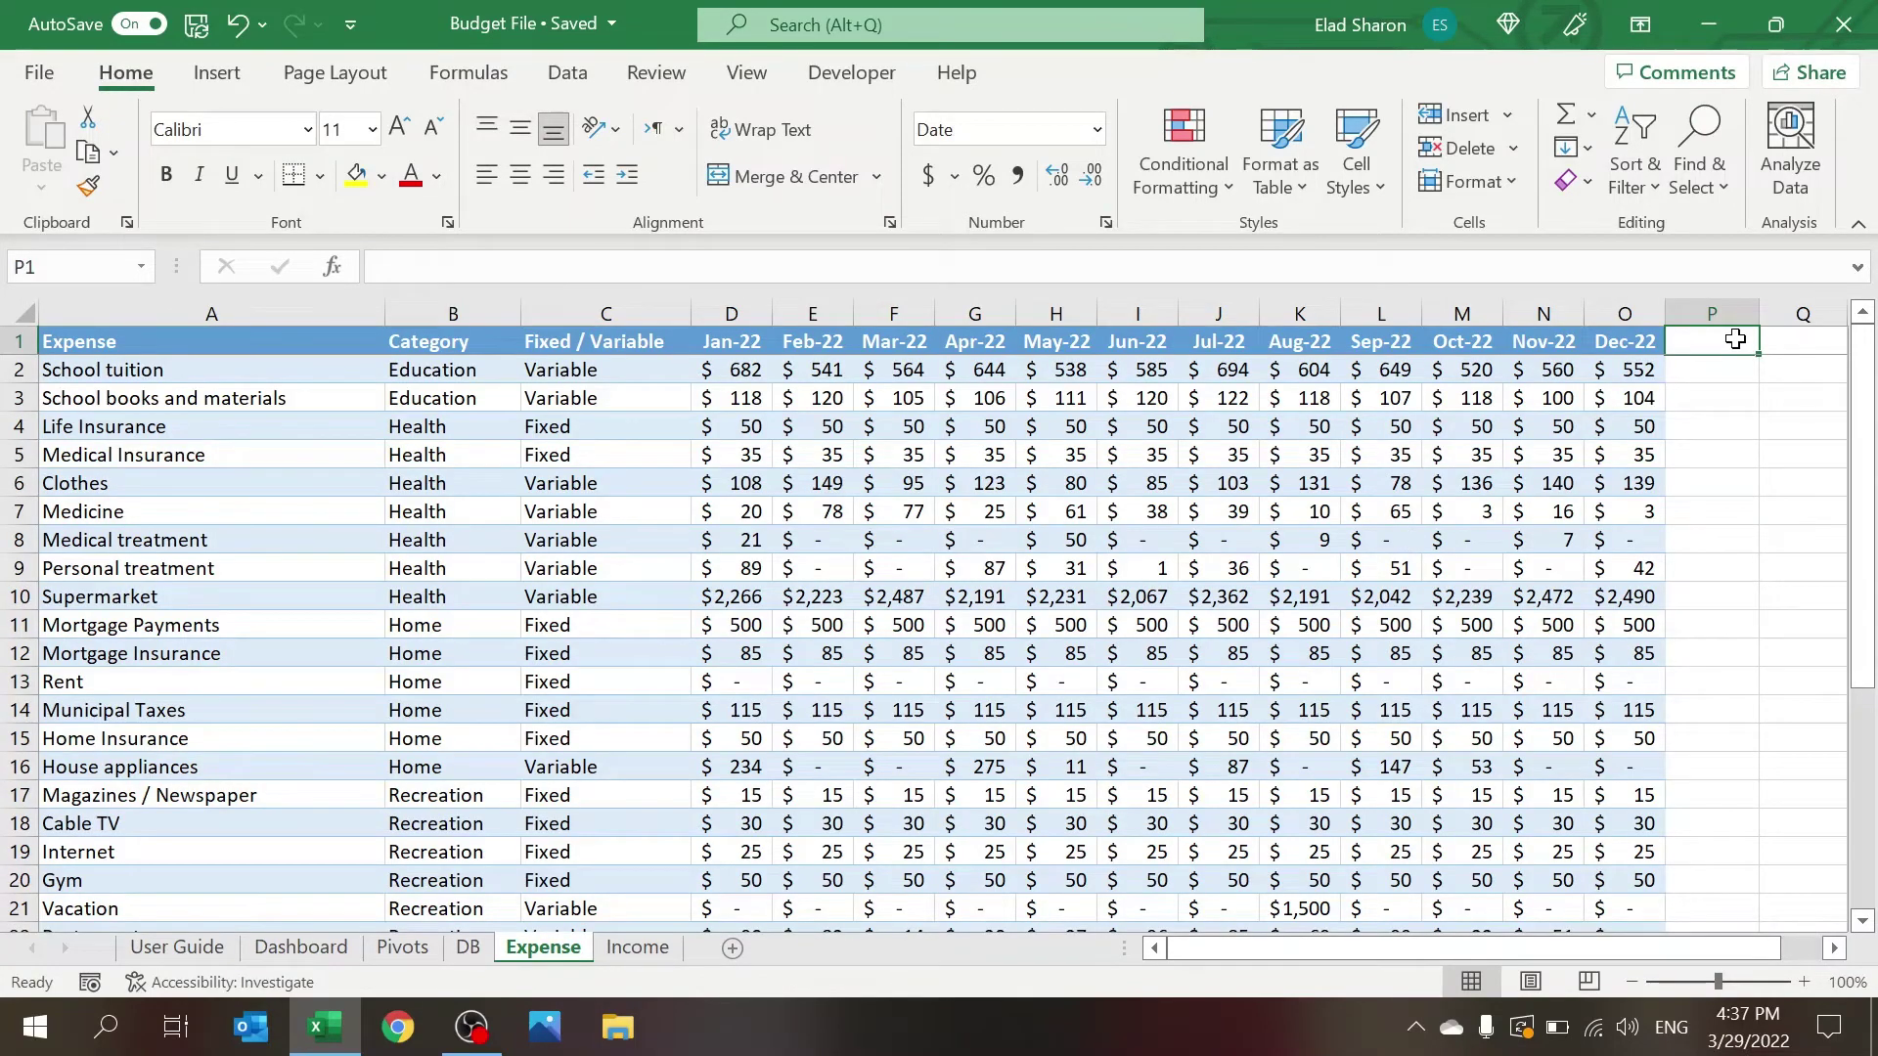
type("1/1/23")
key("Return")
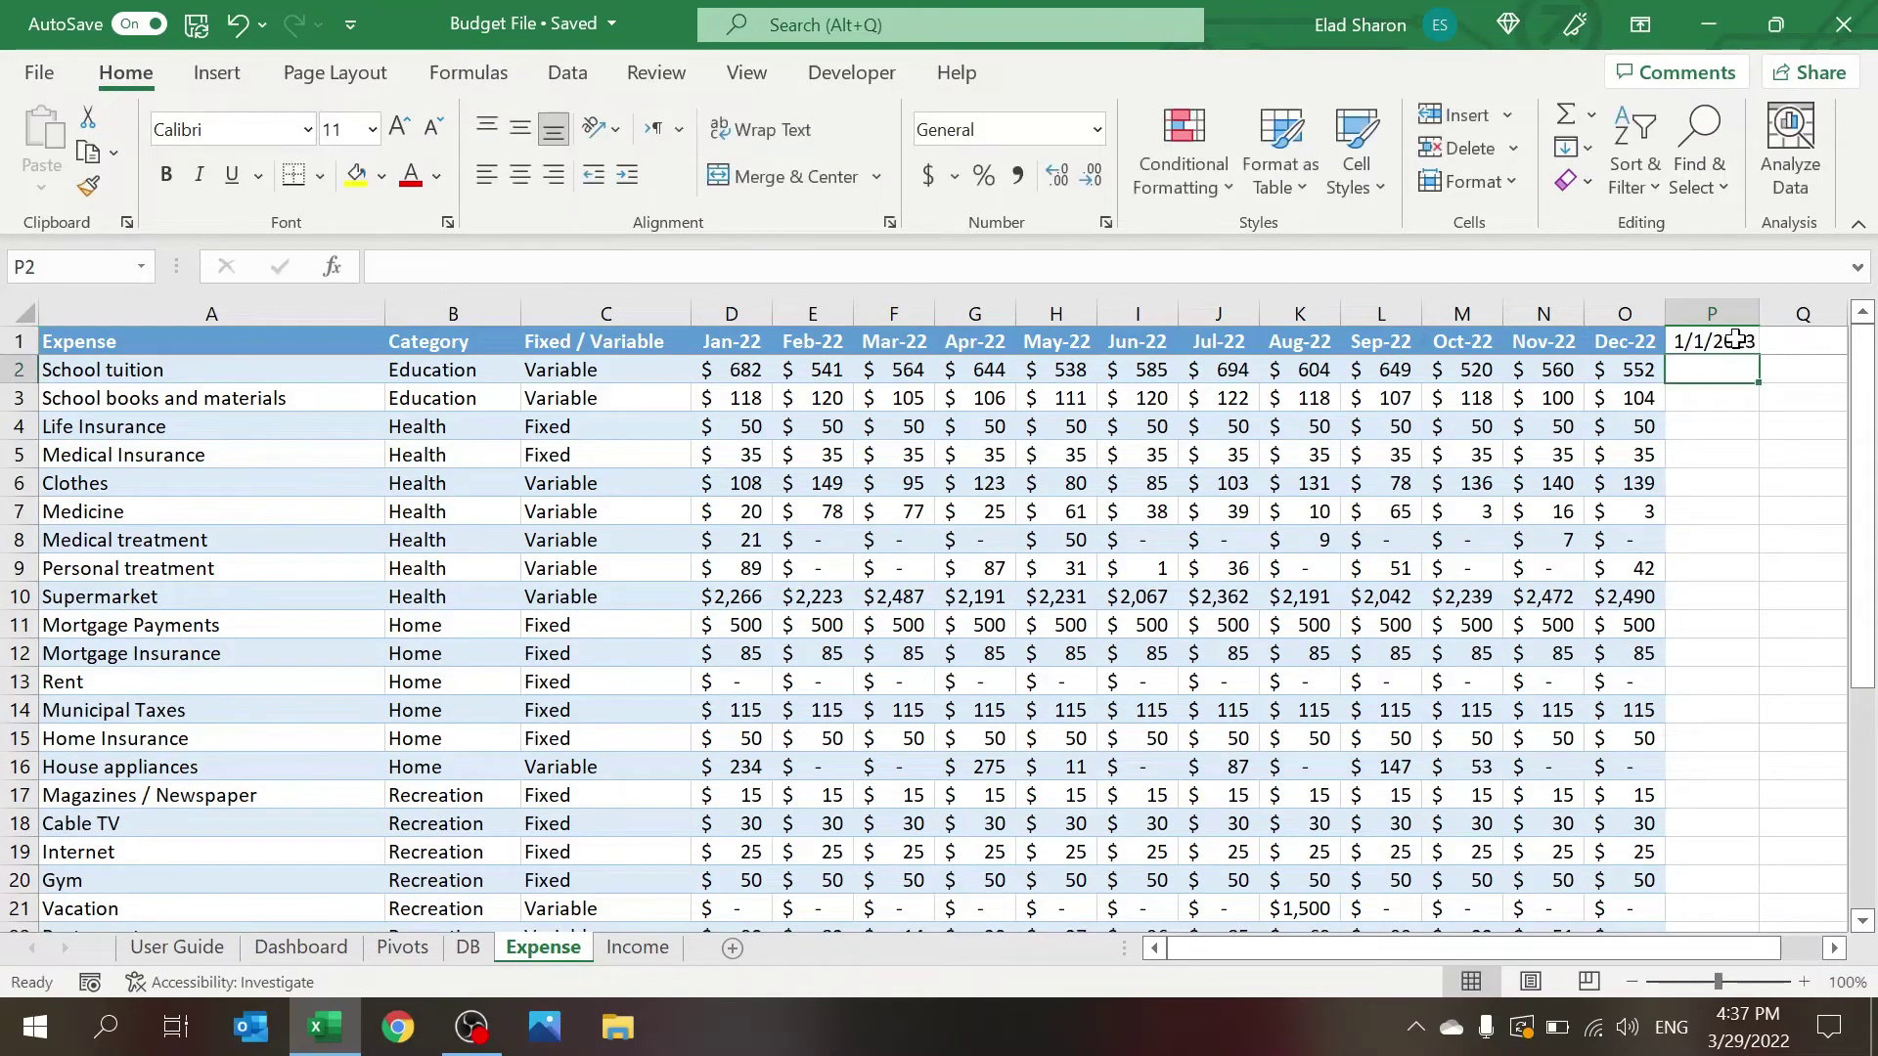
left_click(1653, 313)
key("alt+h")
key("f")
key("p")
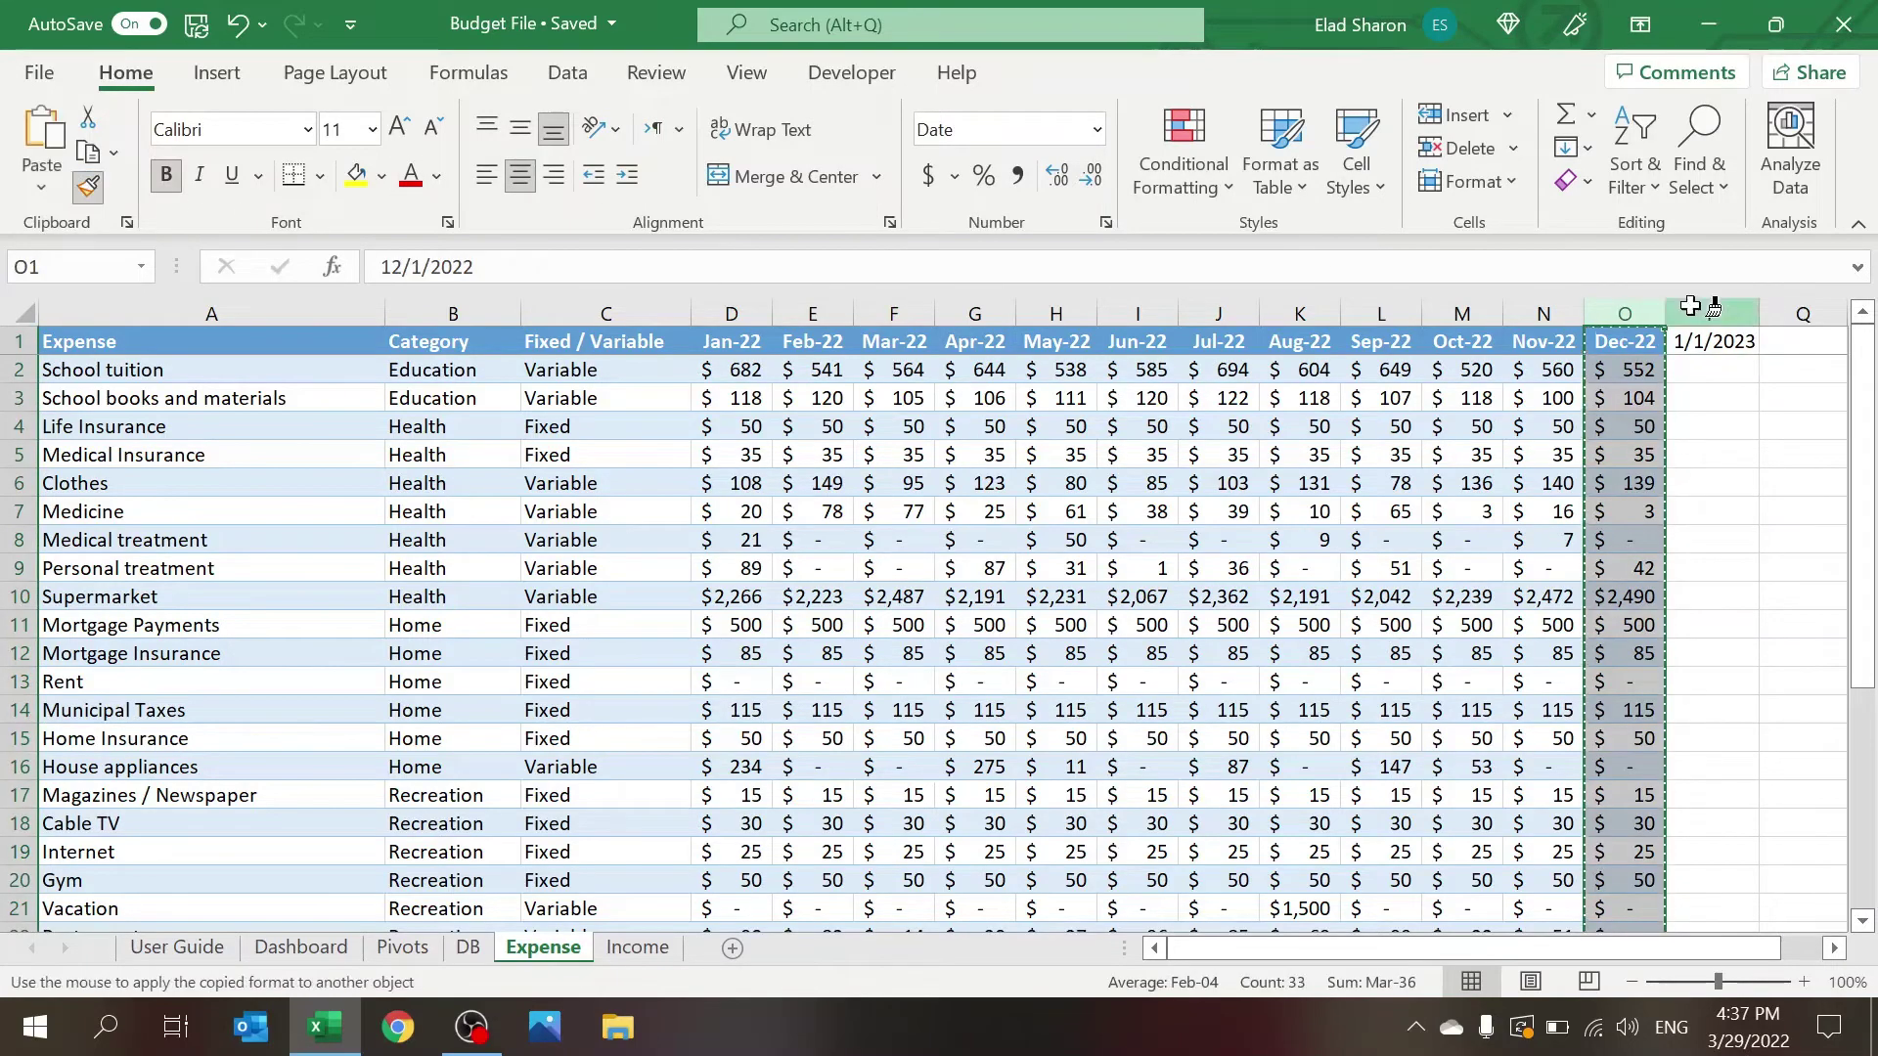
left_click(1702, 313)
left_click(1702, 425)
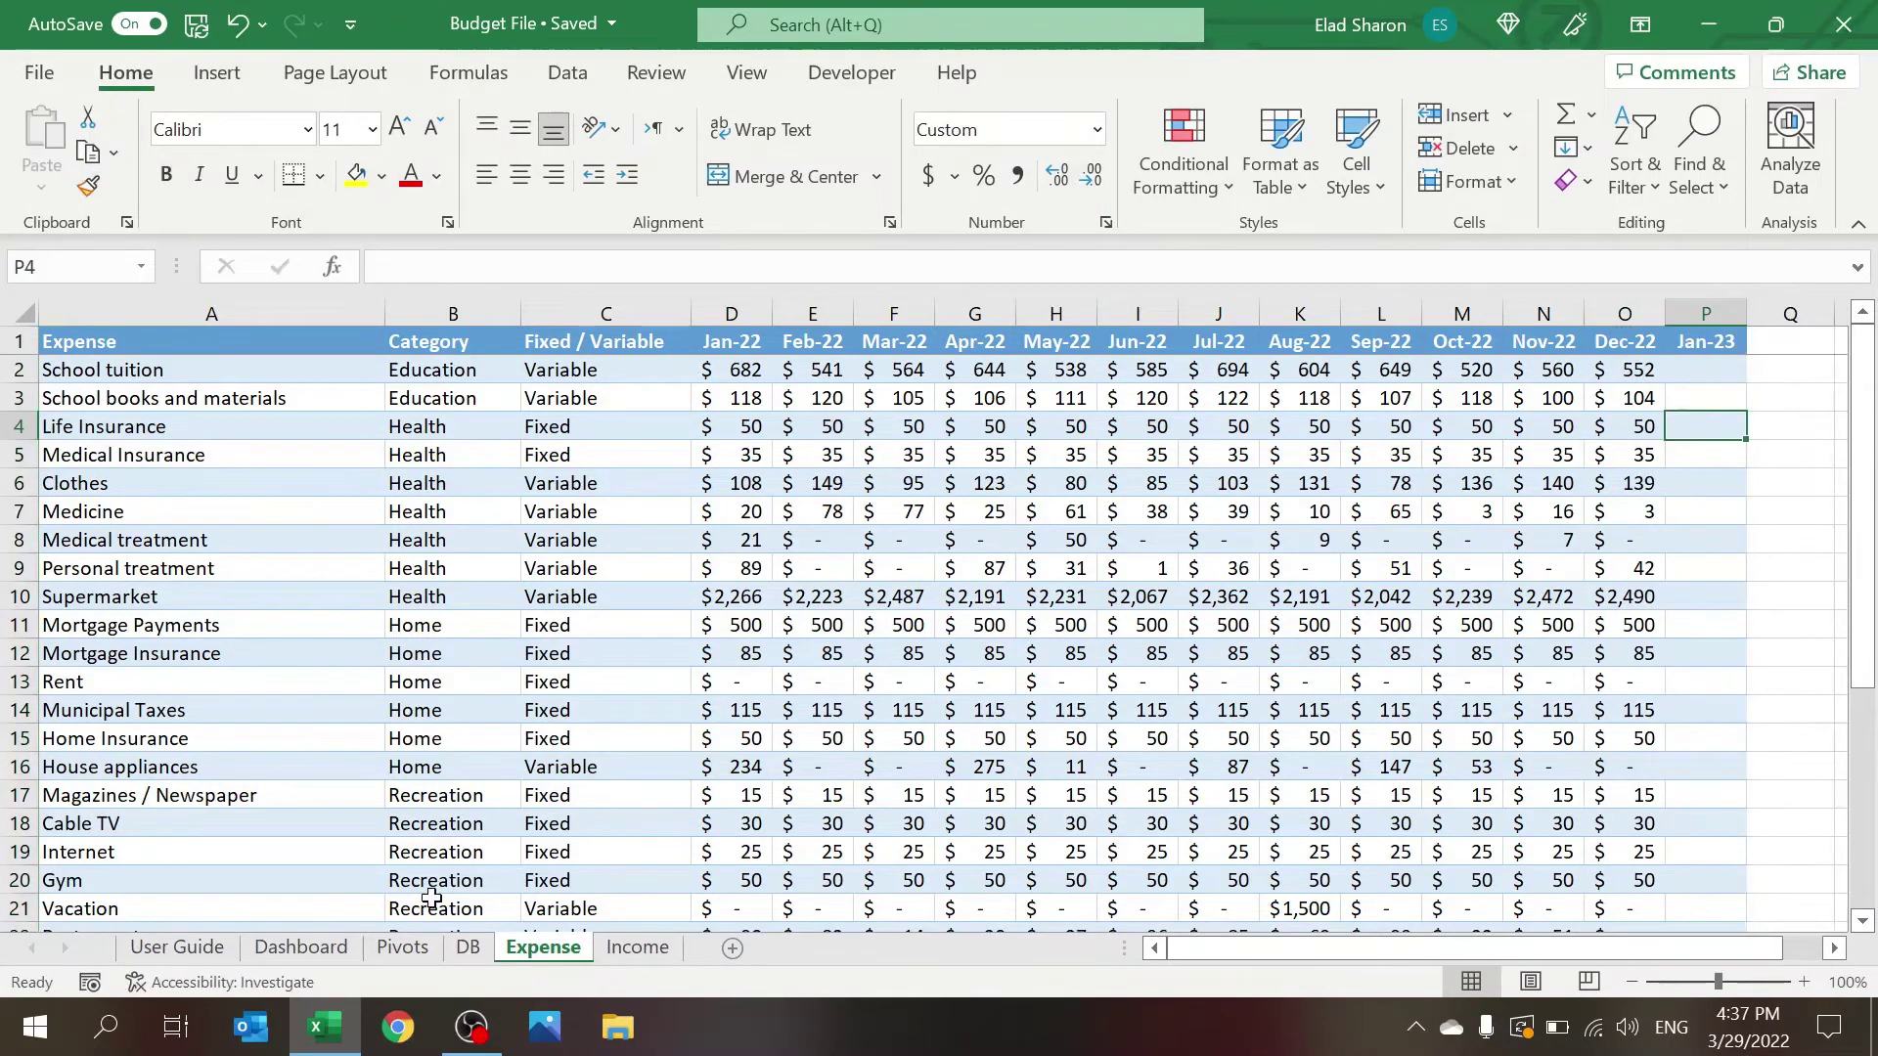
Step: Enter Jan-23 expenses: $500 school tuition, $300 school books and materials, $200 clothes
left_click(634, 946)
left_click(542, 948)
left_click(1709, 370)
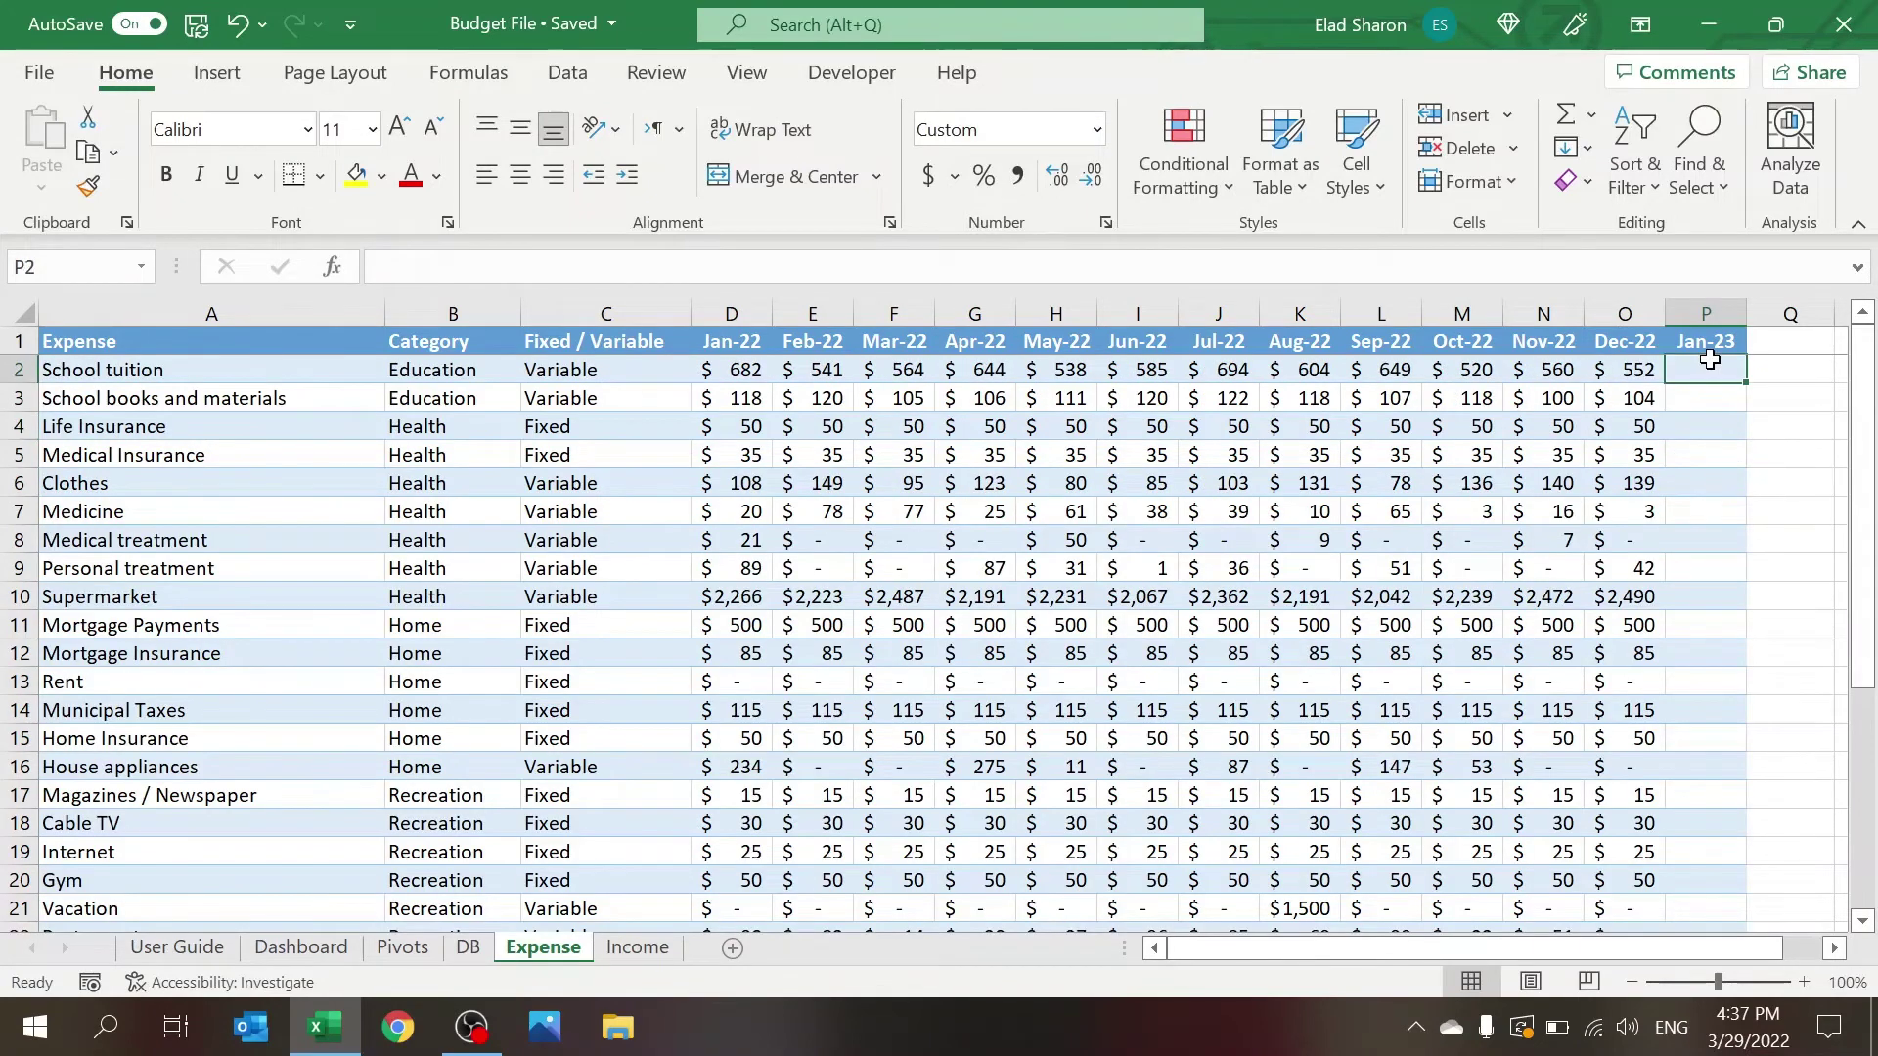
type("500")
key("Return")
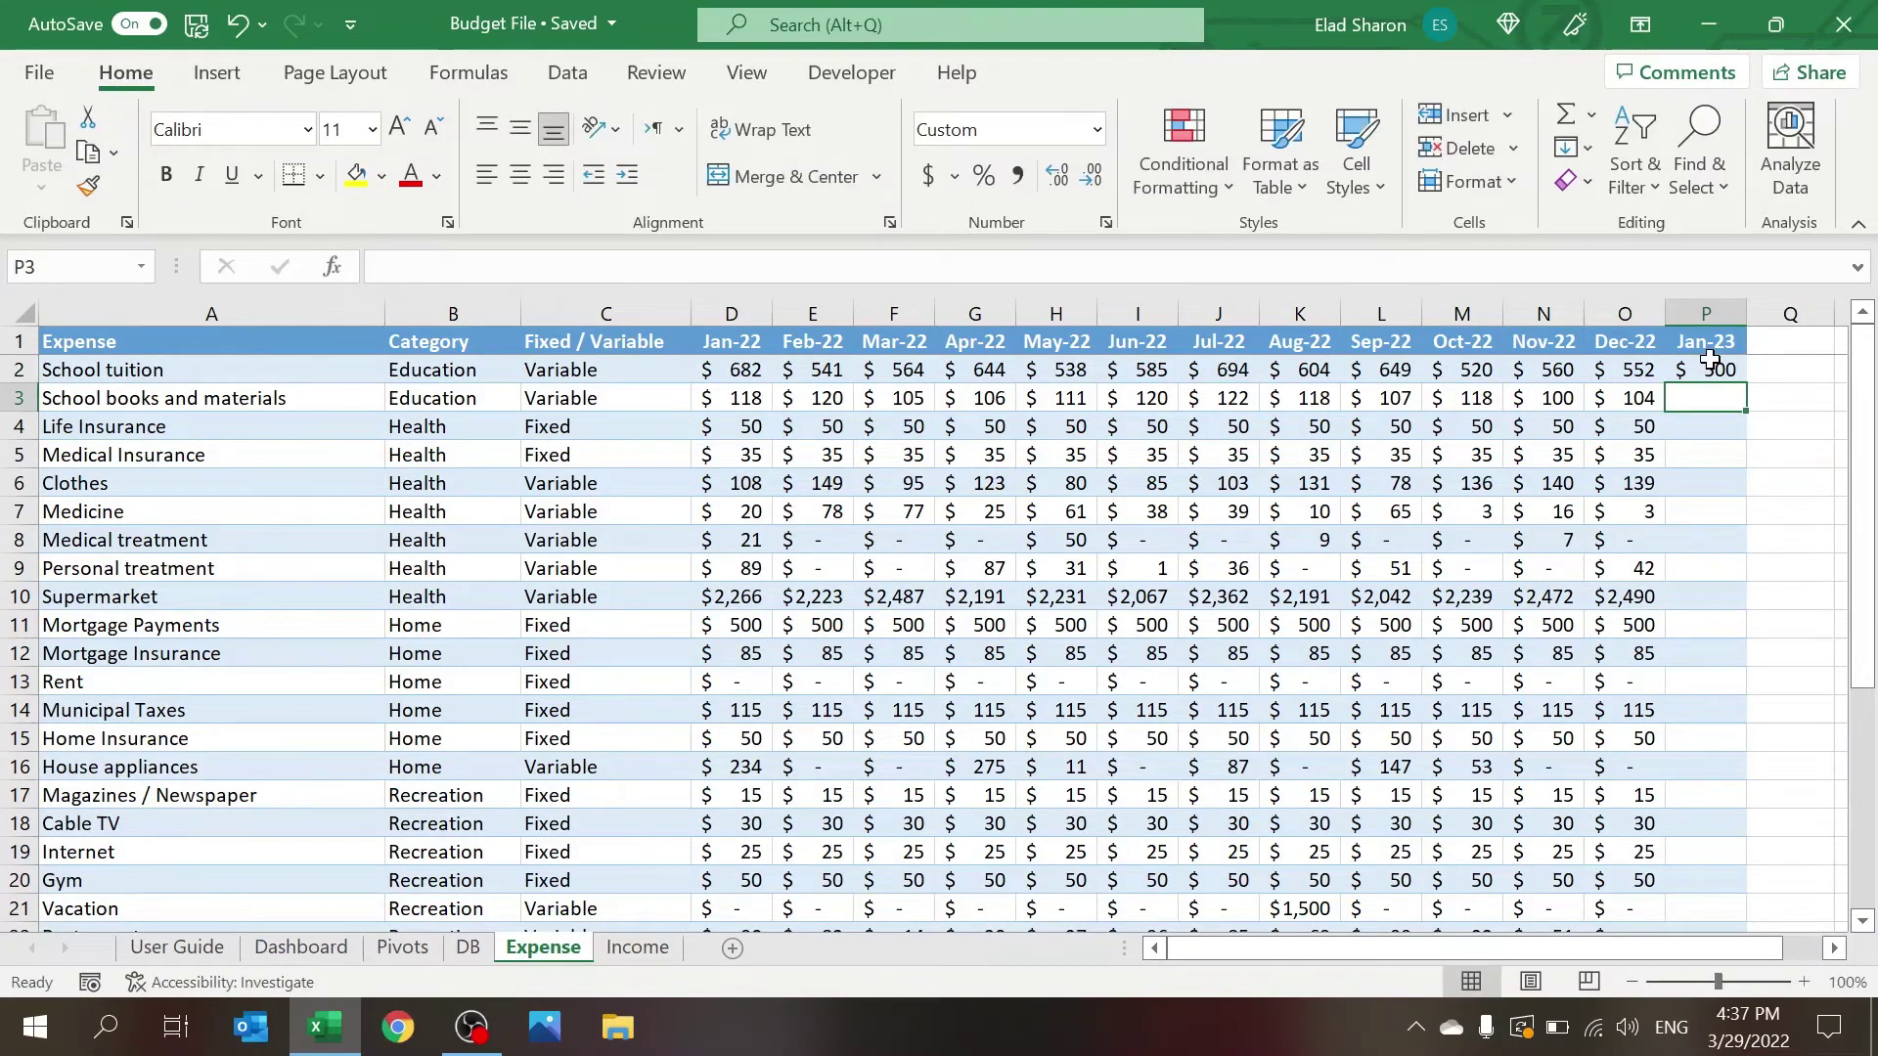
type("300")
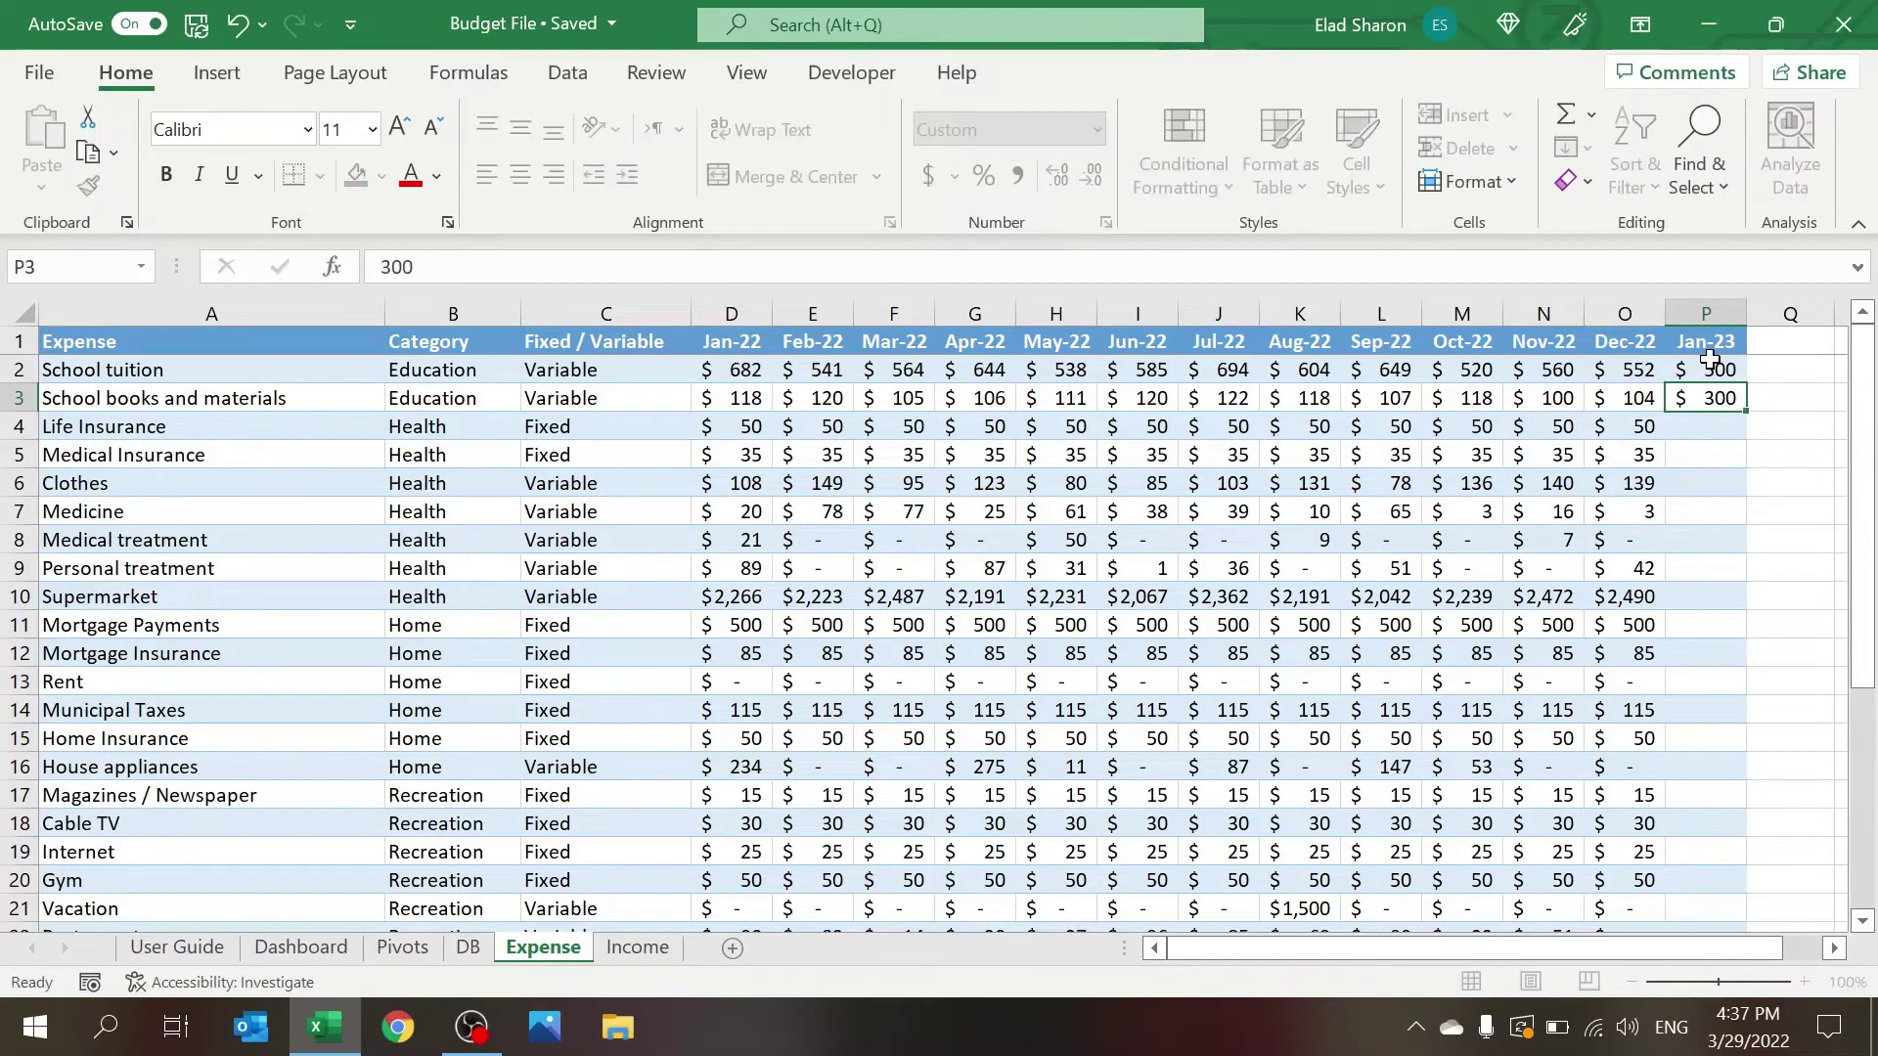
key("Return")
key("Return")
key("Return")
type("200")
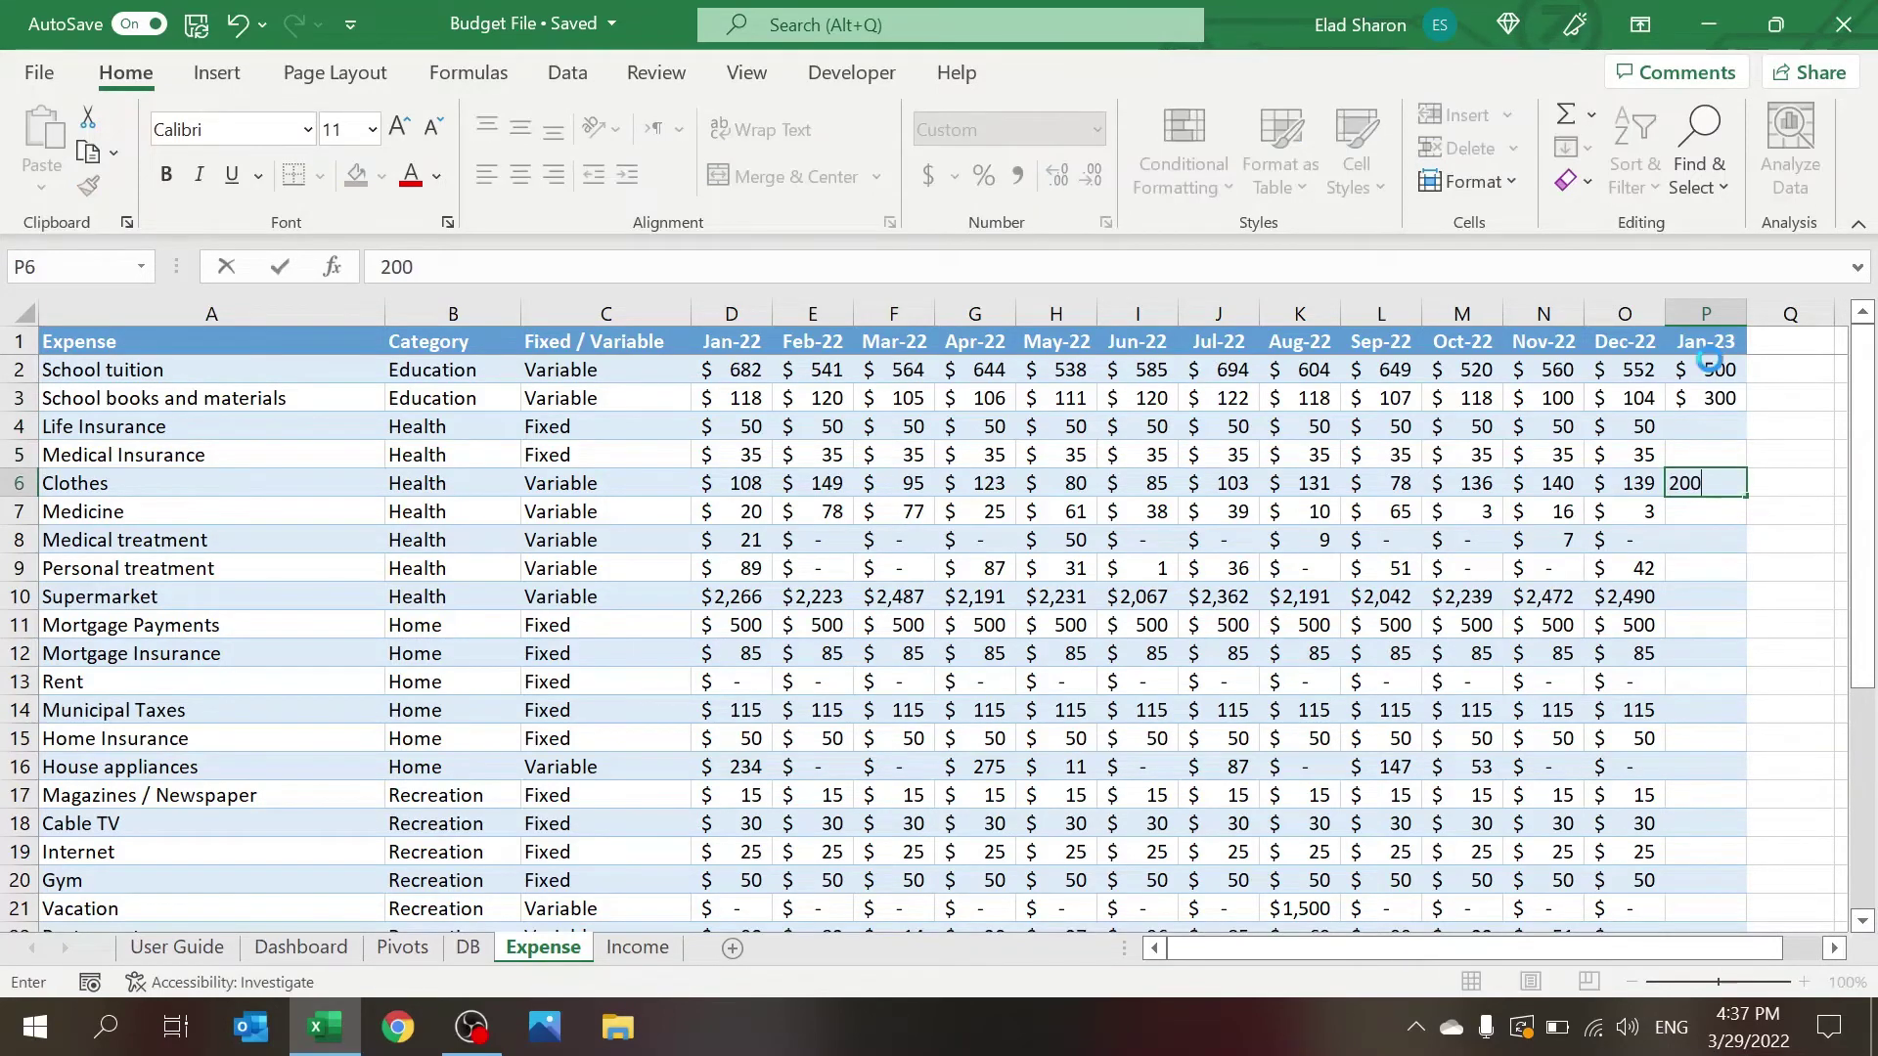
key("Return")
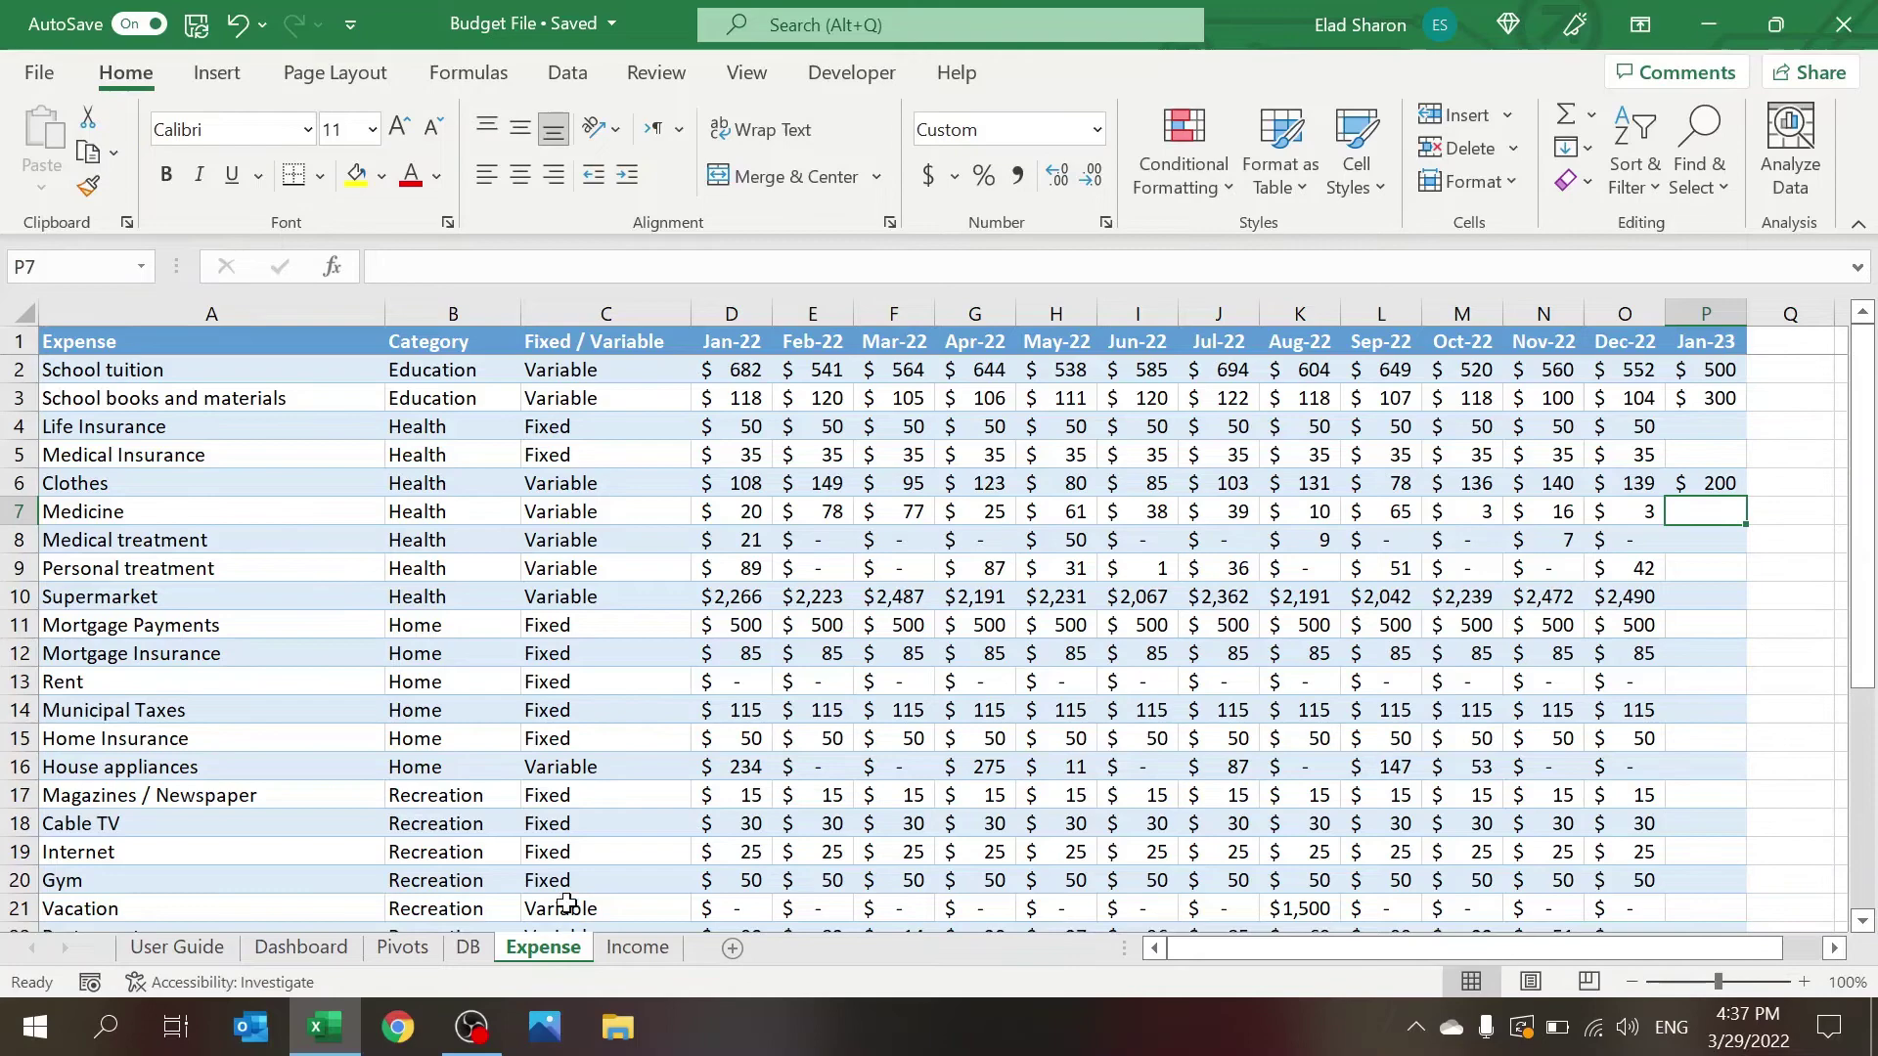
Step: Cycle through the DB, User Guide, Dashboard, Income, Expense and DB sheets
left_click(467, 954)
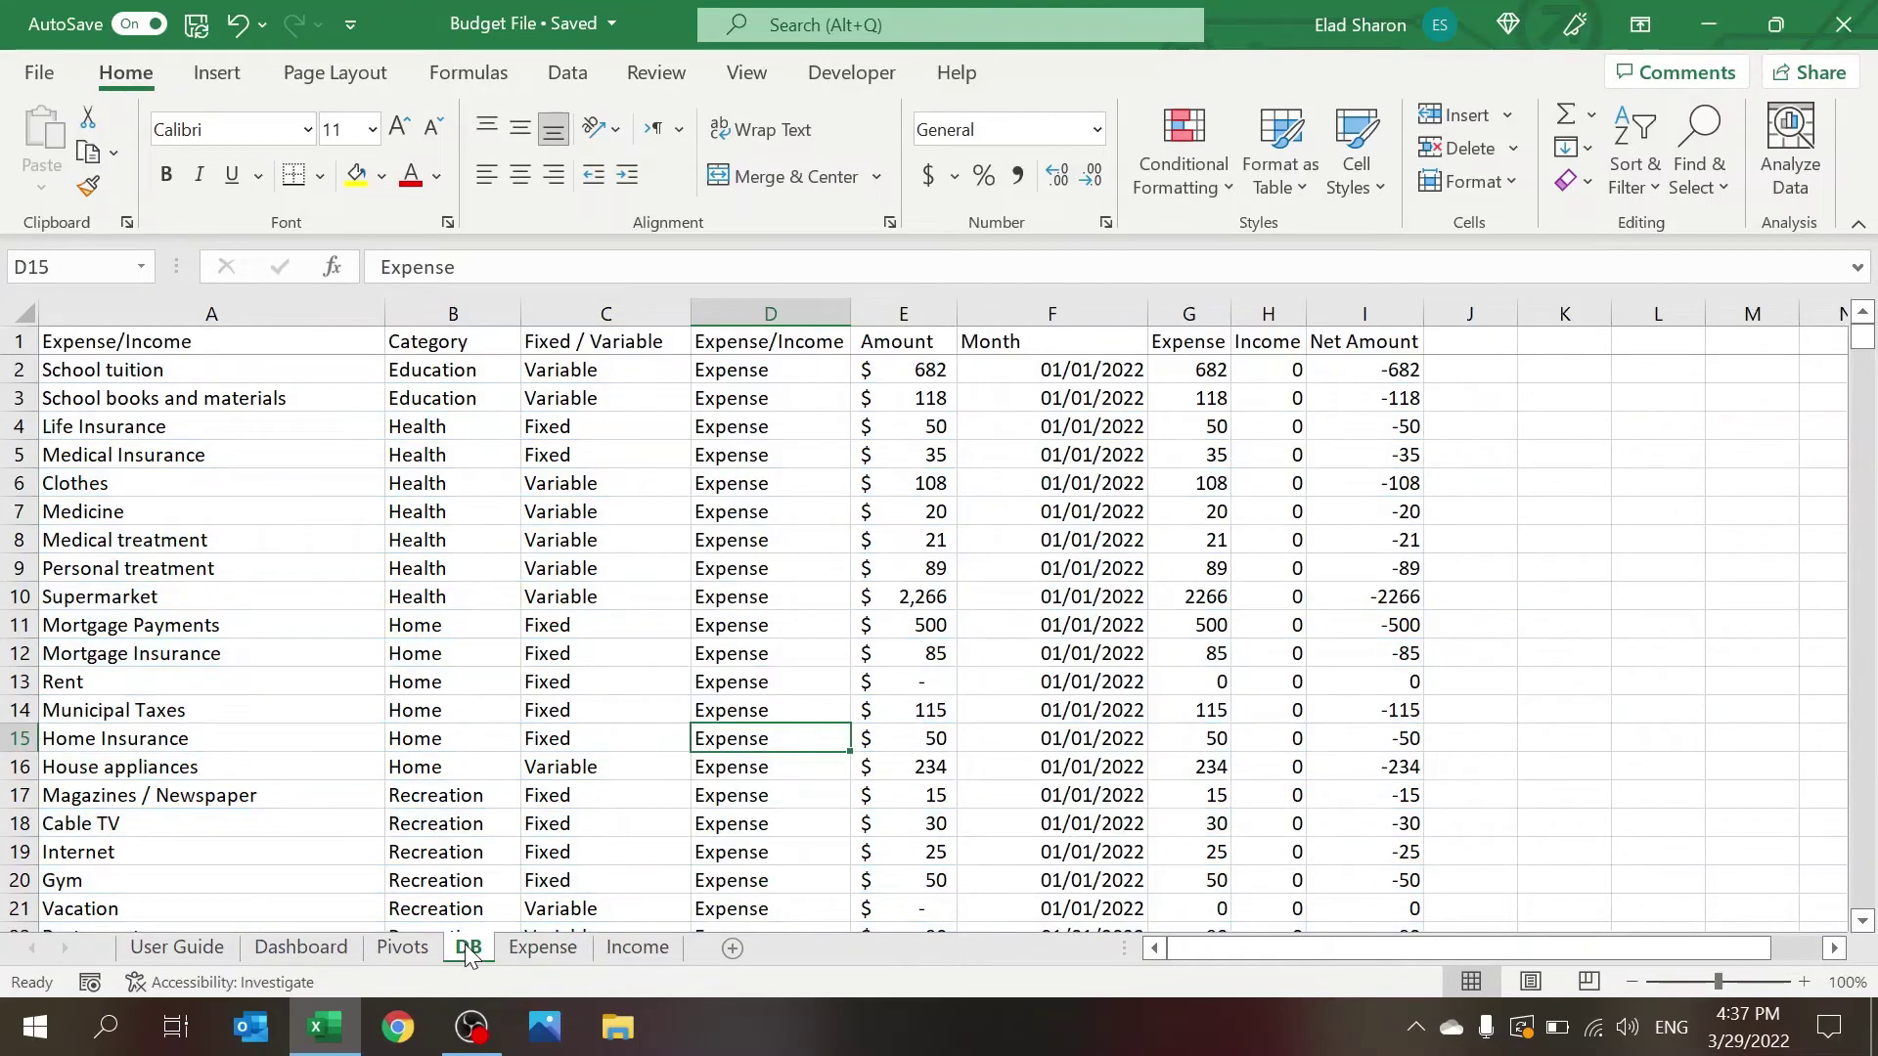
left_click(206, 962)
left_click(286, 963)
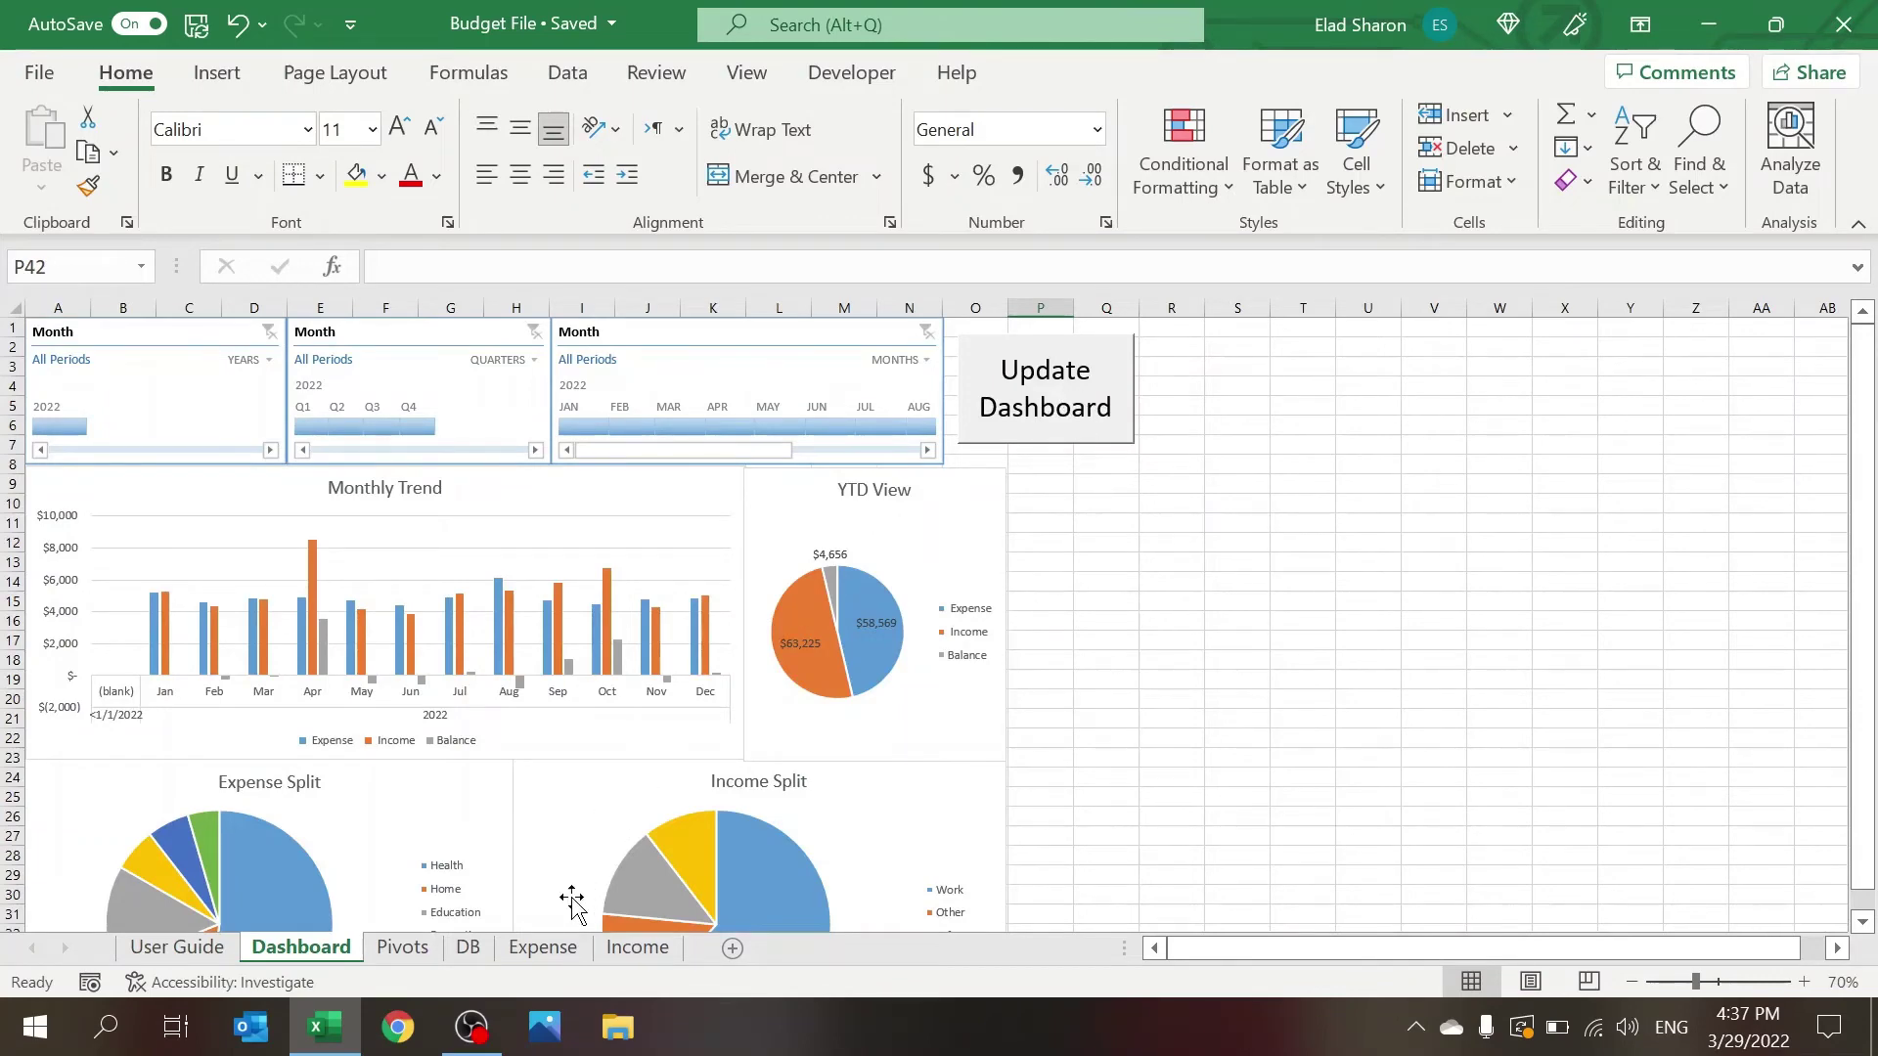
left_click(638, 946)
left_click(568, 949)
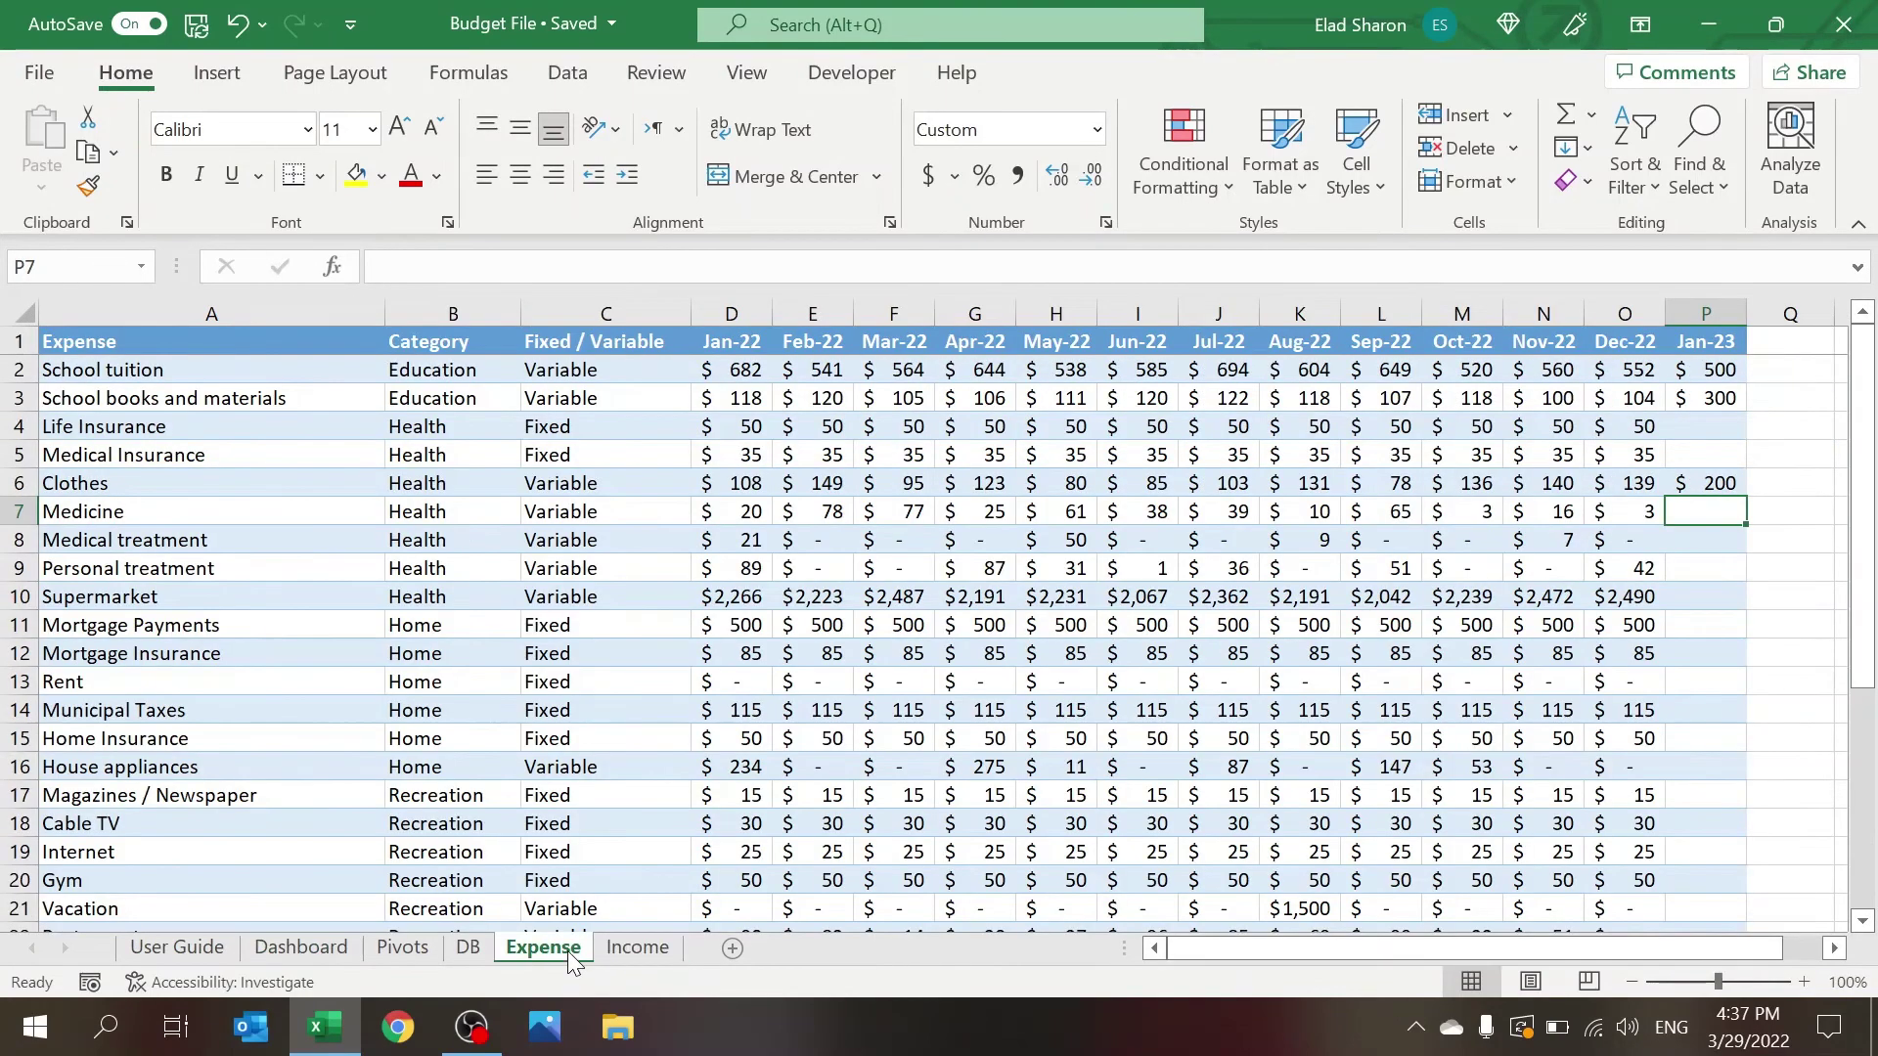
left_click(480, 950)
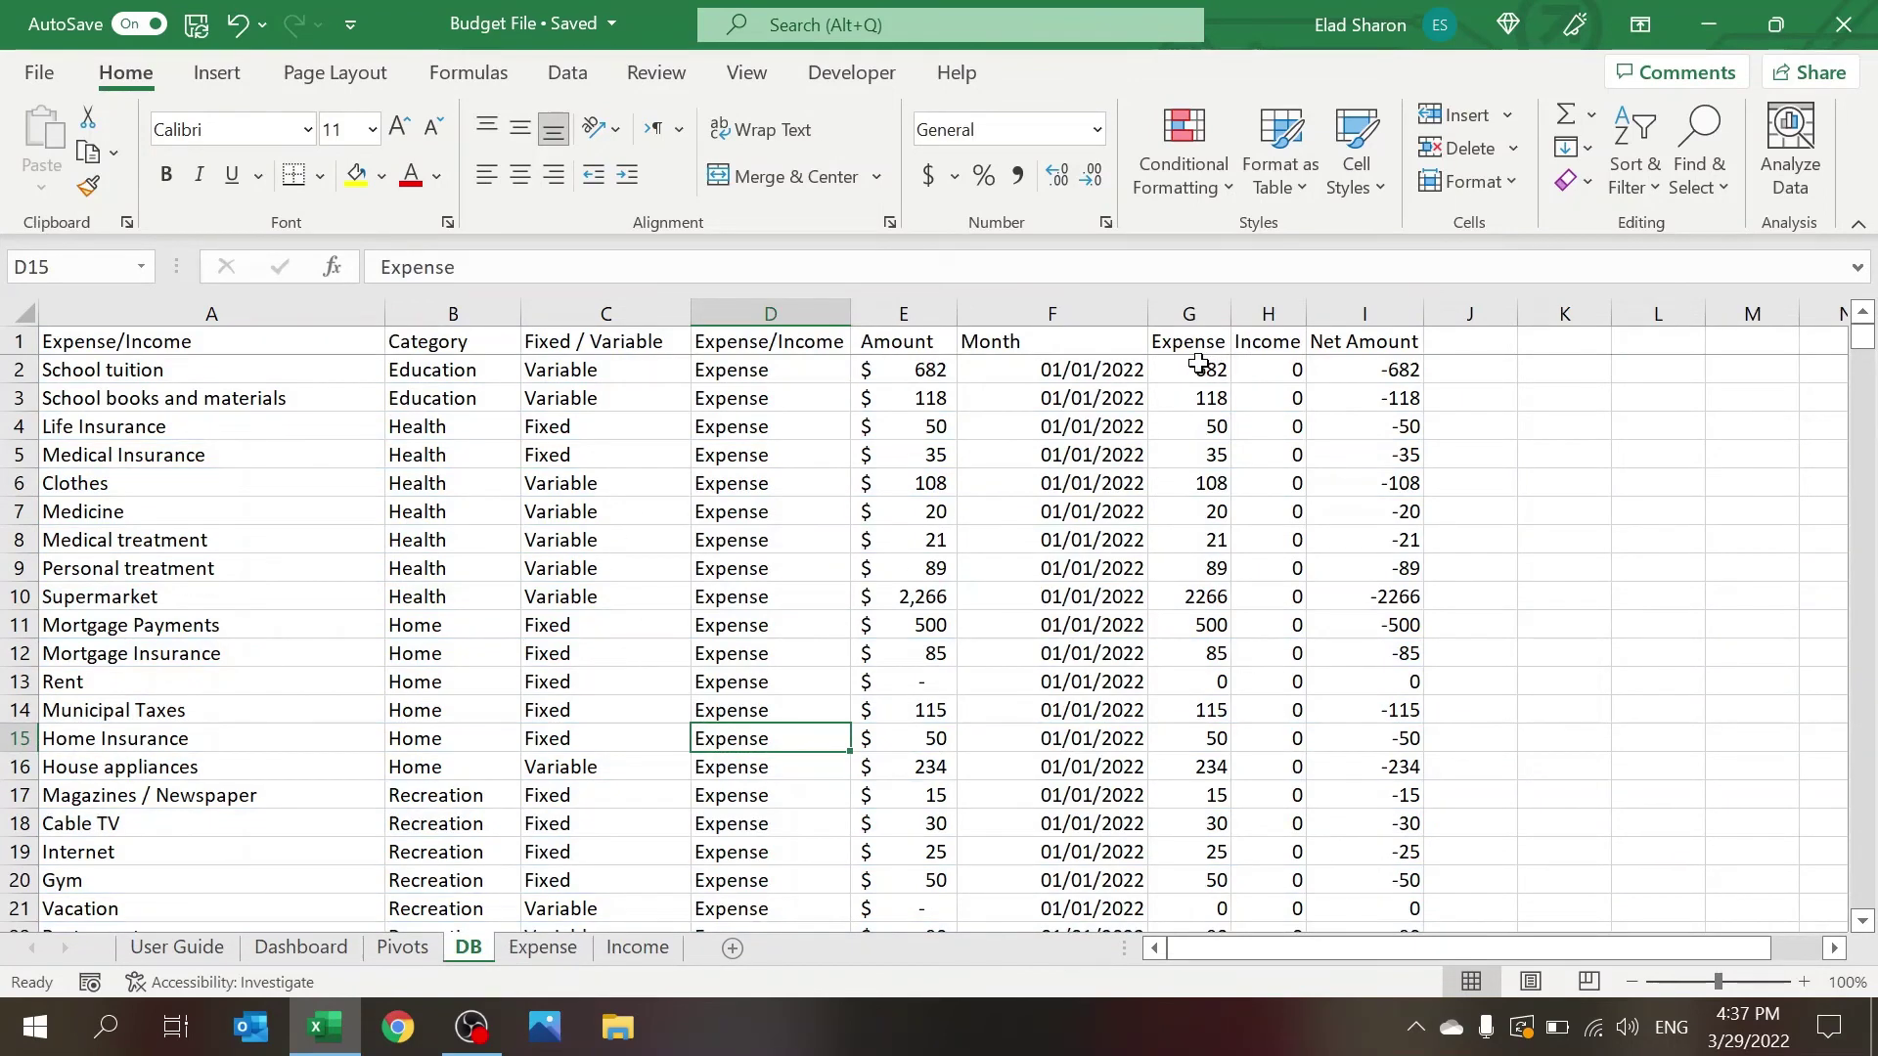
Step: Inspect the DB sheet's Expense, Income and Net Amount formulas, then view the Pivots sheet
left_click_drag(1191, 369, 1389, 372)
left_click(1270, 542)
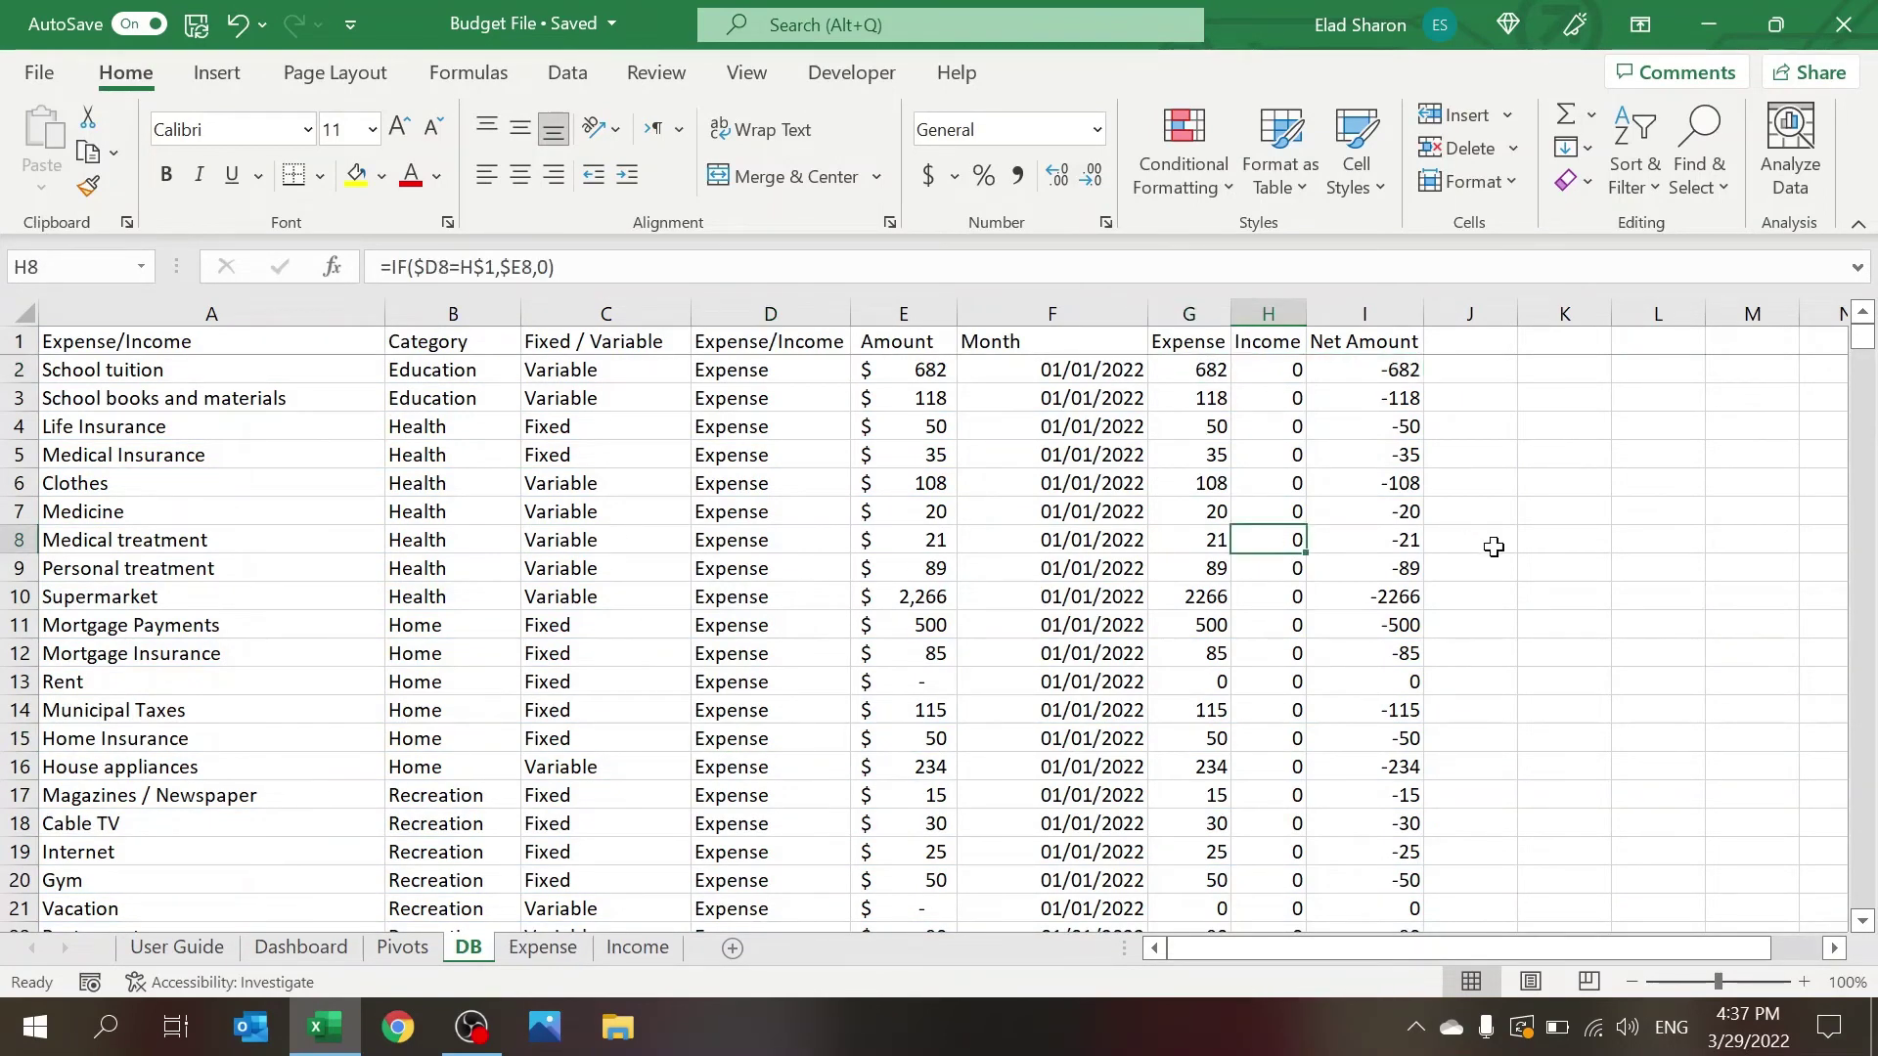
left_click(1493, 544)
left_click(398, 948)
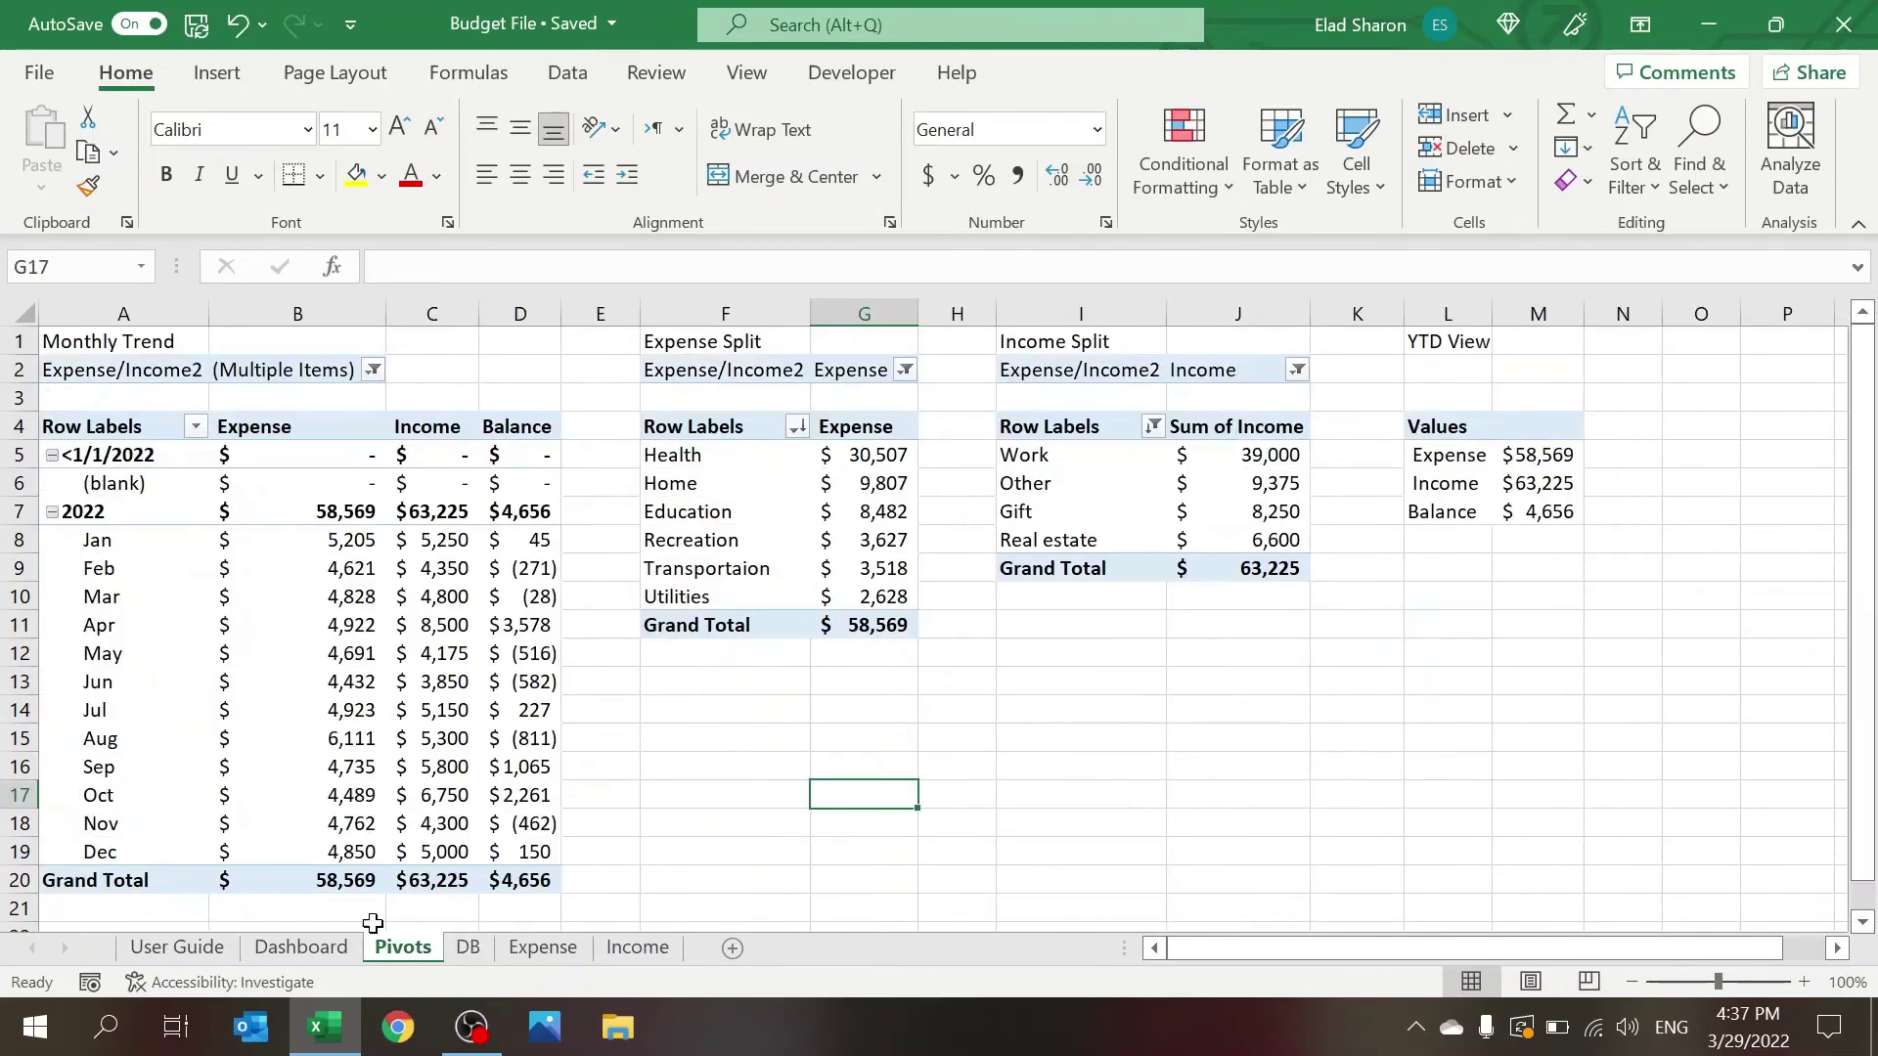
Step: Run Update Dashboard on the Dashboard sheet to pull in the new Jan-23 entries
left_click(287, 944)
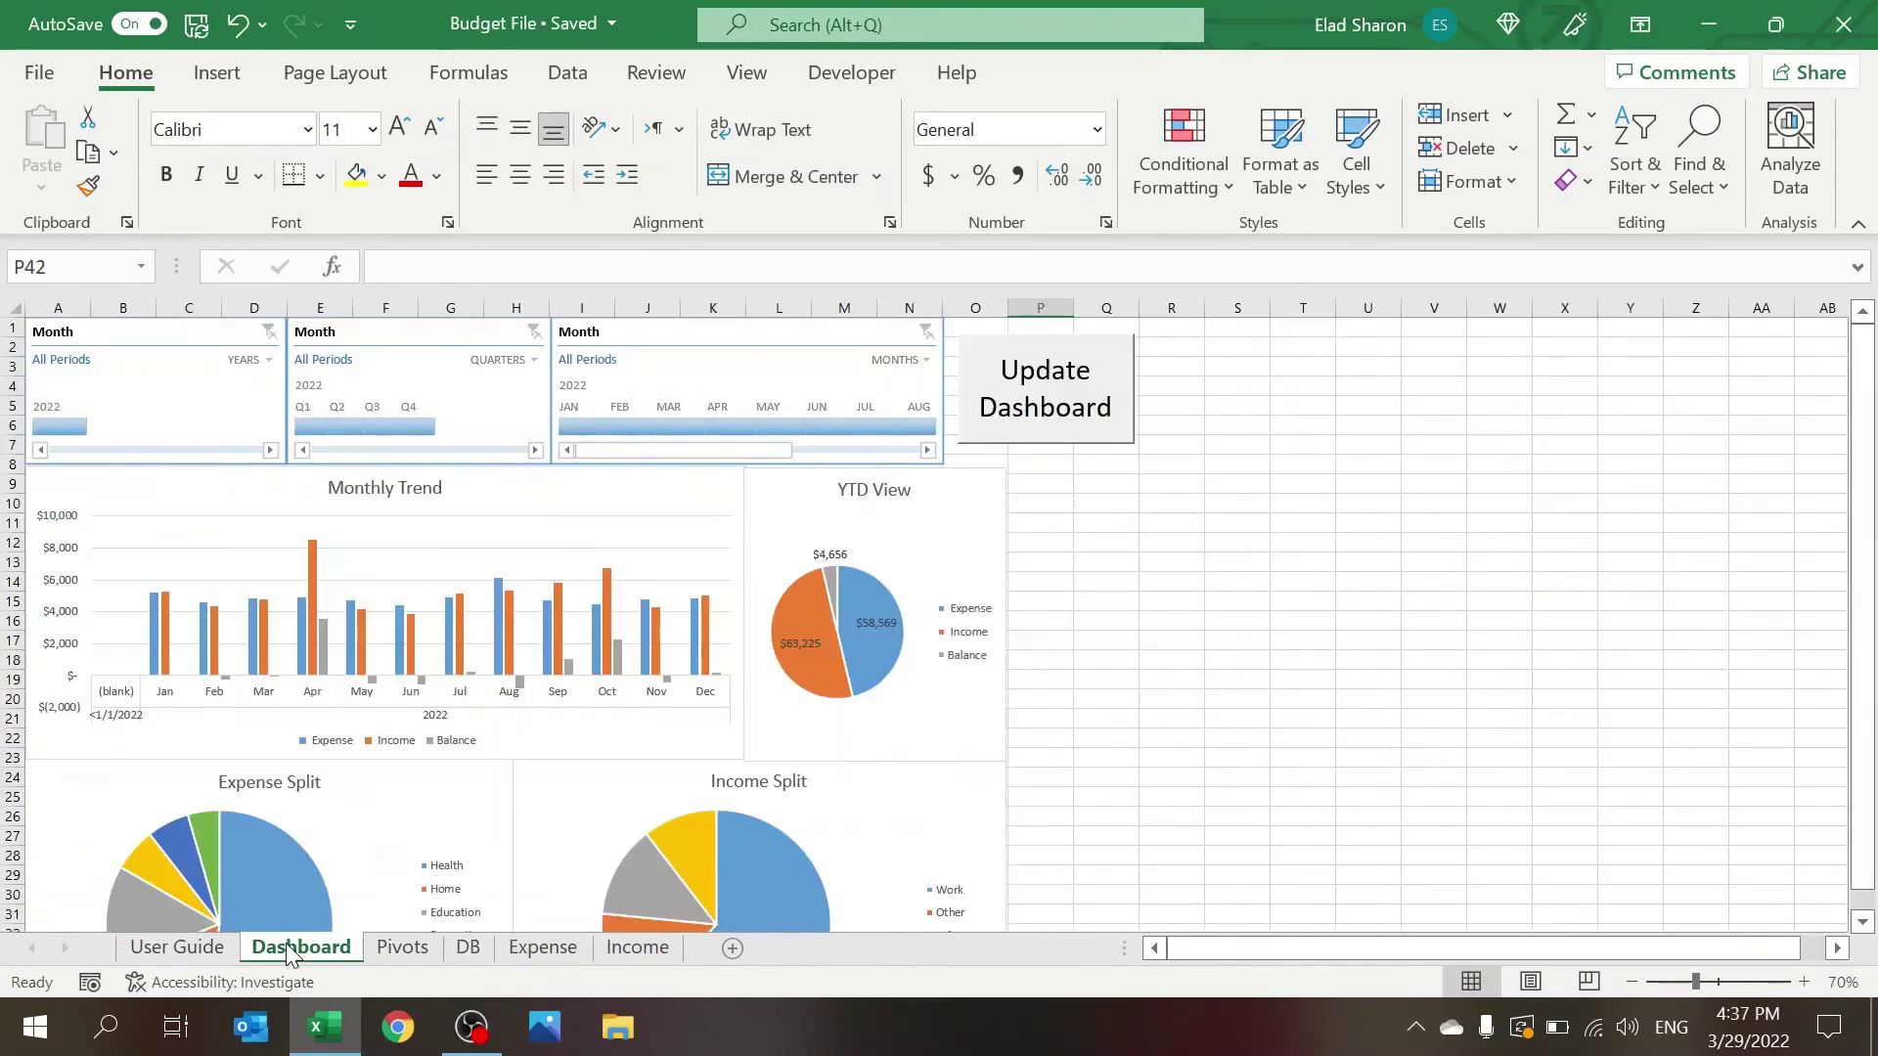
left_click(1066, 369)
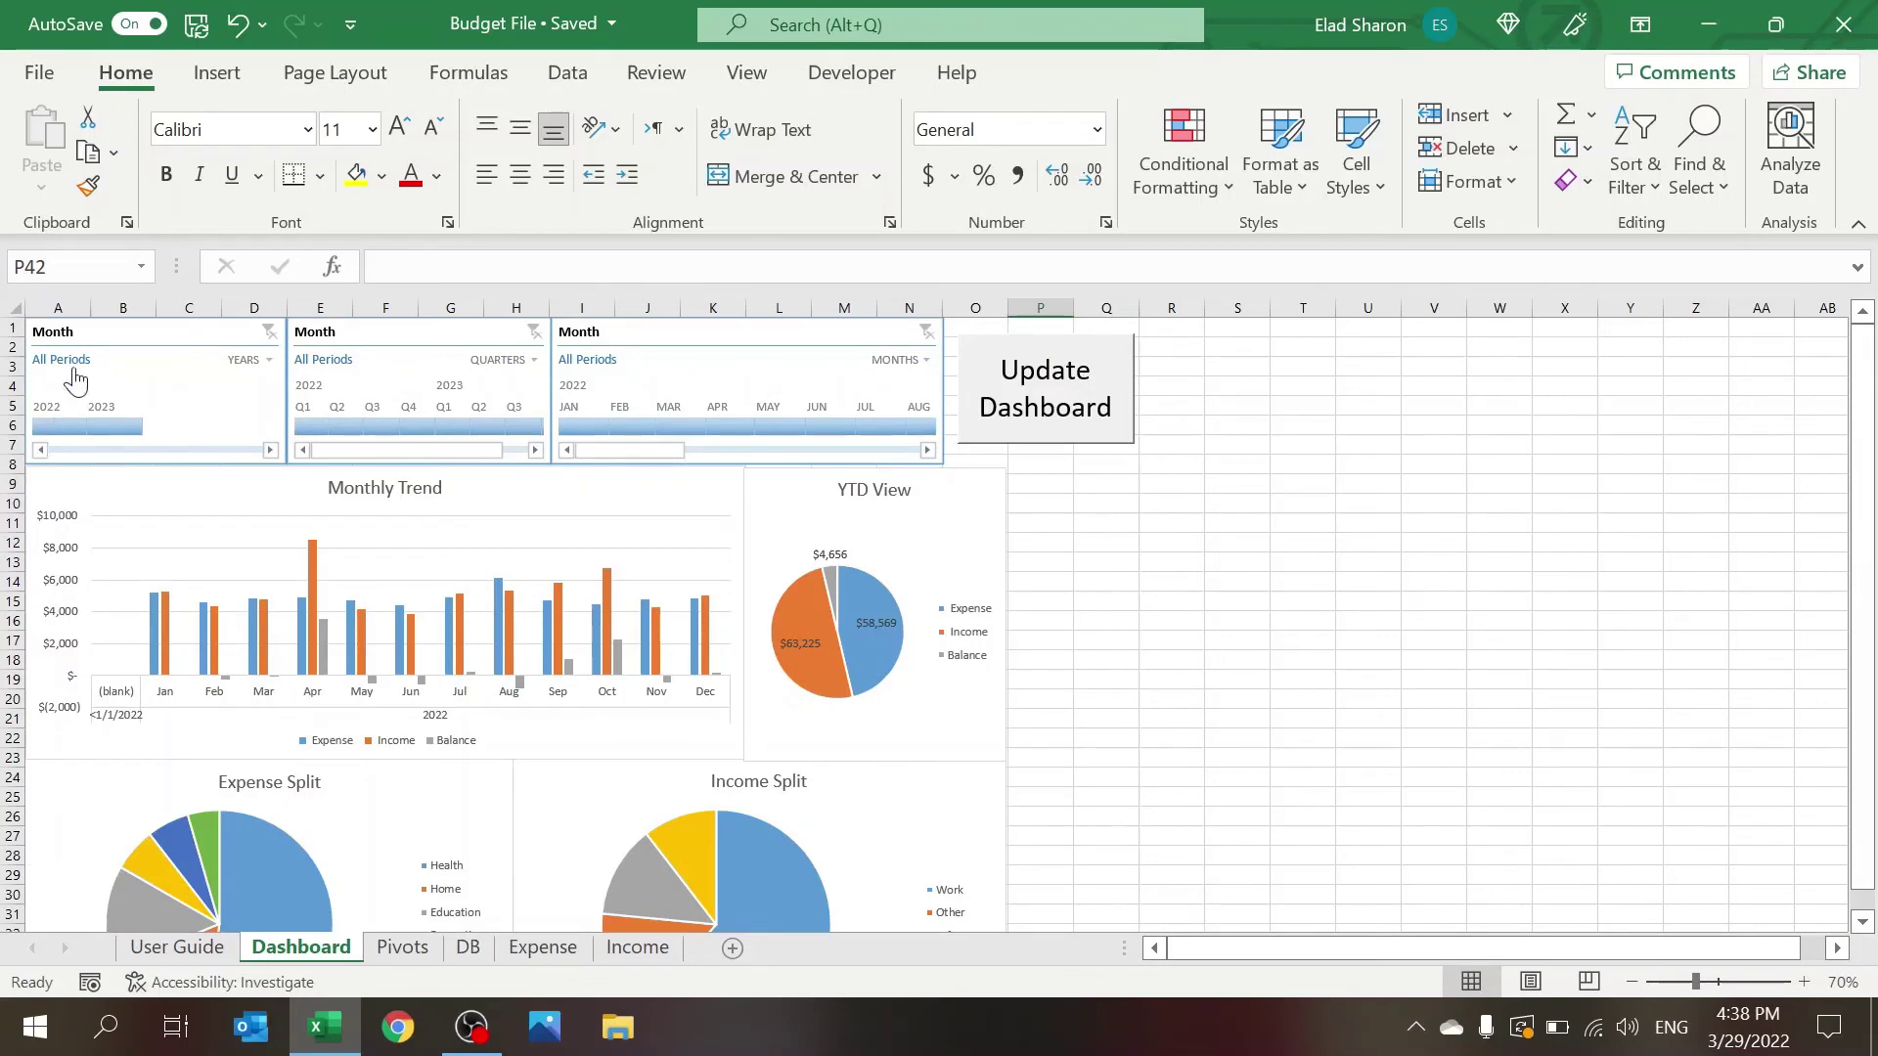
Step: Select 2023 in the Years slicer to show only the January 2023 figures
left_click(115, 424)
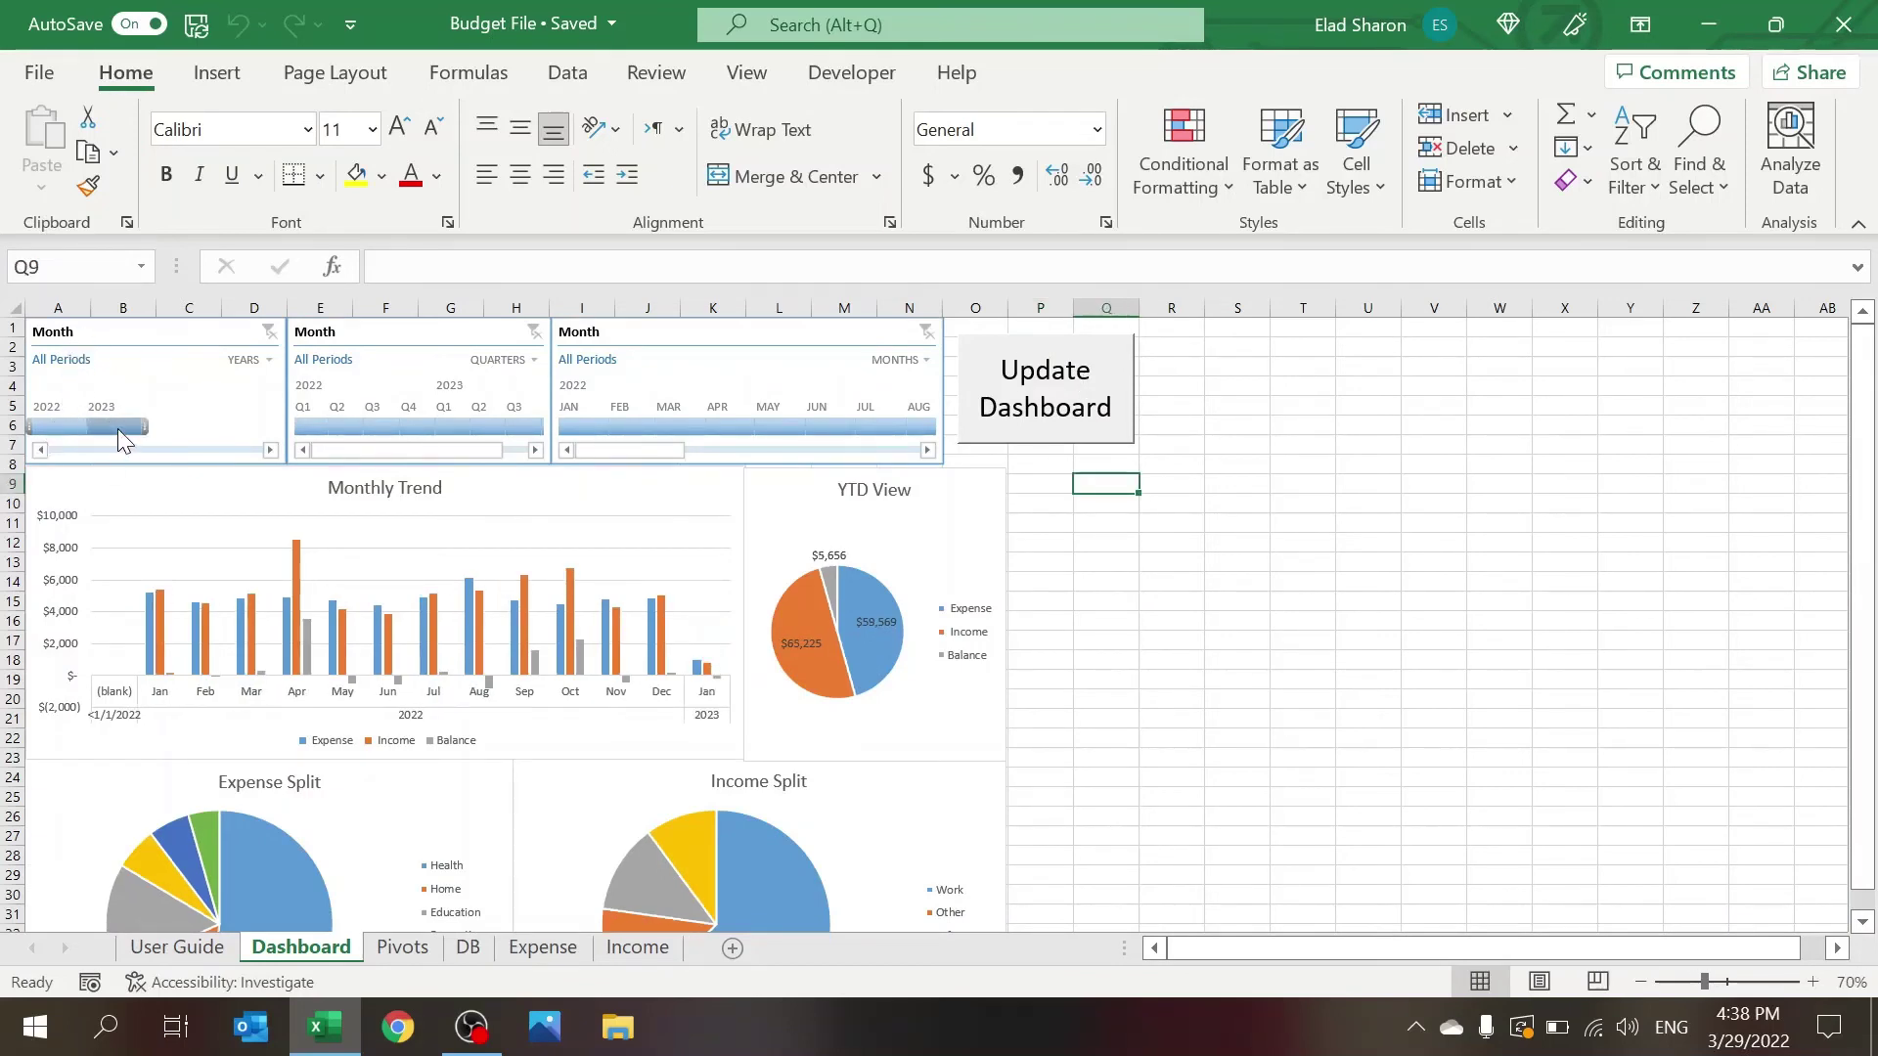